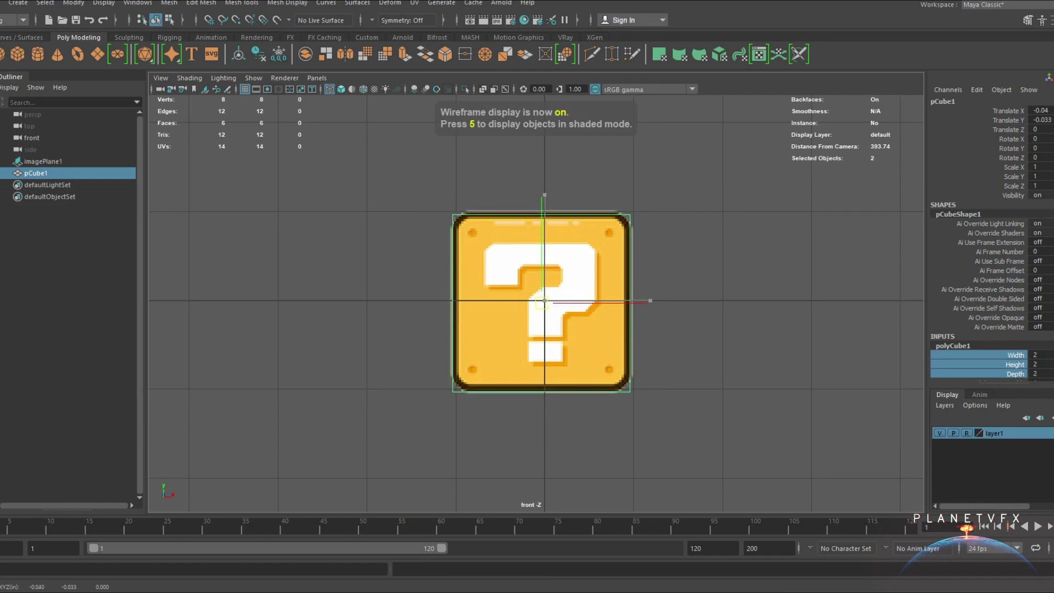
Align the cube in the front view with the question-block outline on the reference image
key("w")
key("space")
key("4")
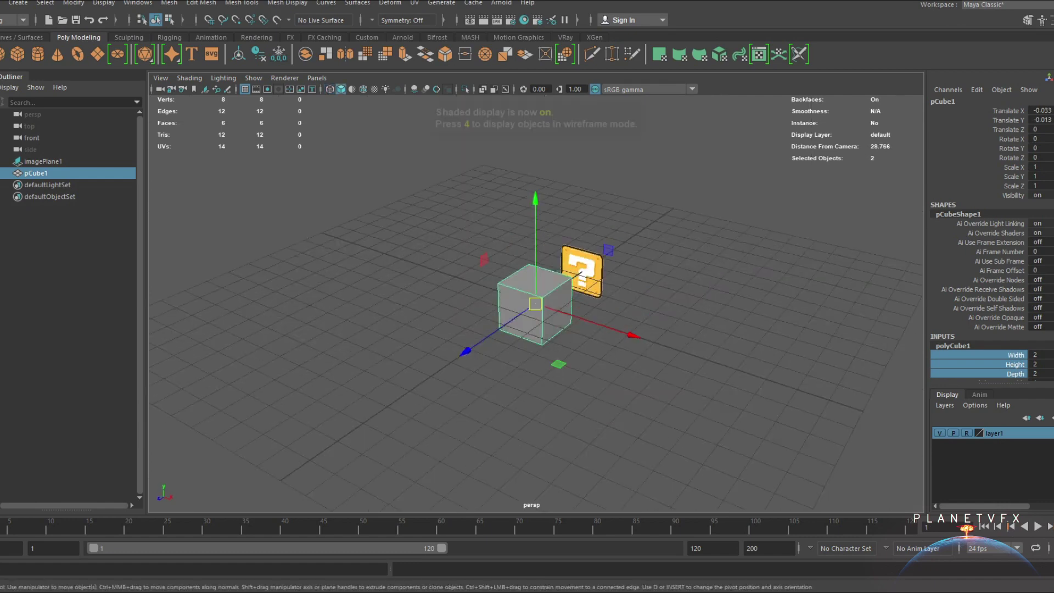
key("space")
left_click_drag(600, 291, 600, 352)
scroll(622, 222, "up", 2)
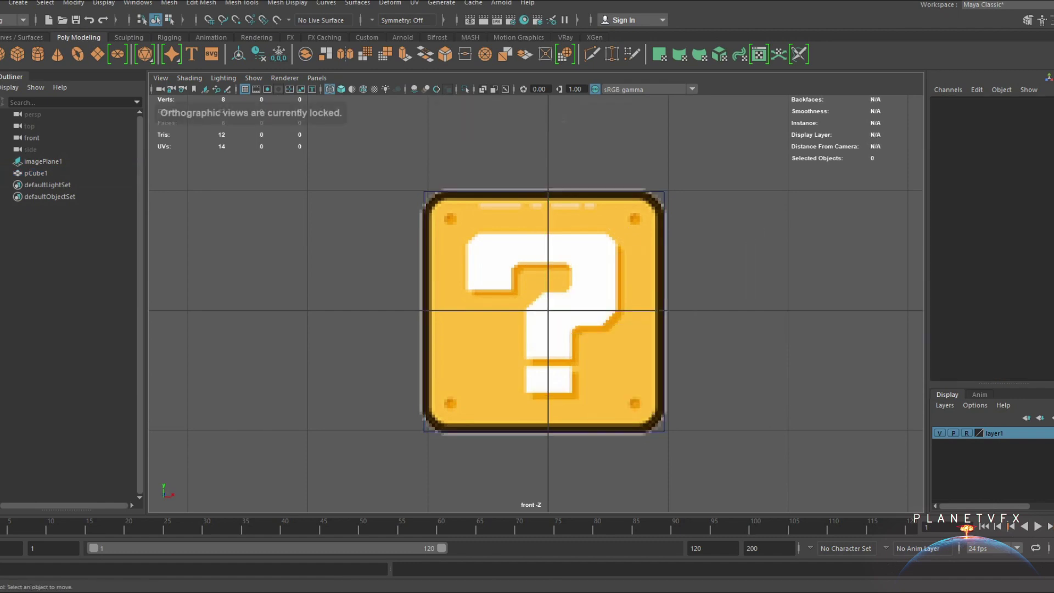
key("space")
key("5")
Bevel all edges of the cube with a fraction of 0.1 and 1 segment
right_click(529, 267)
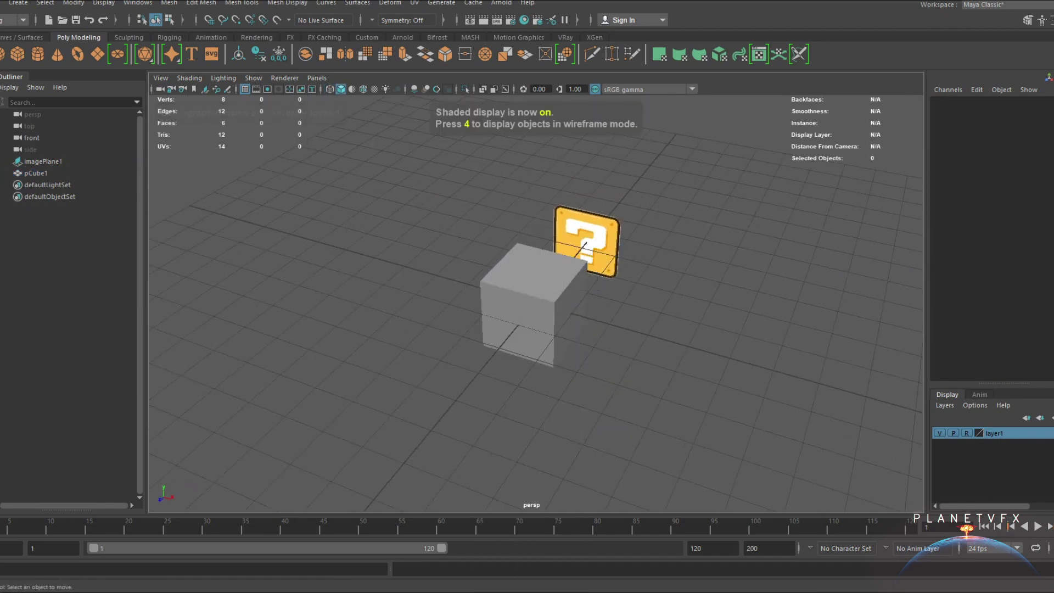
left_click(522, 296)
scroll(524, 307, "up", 2)
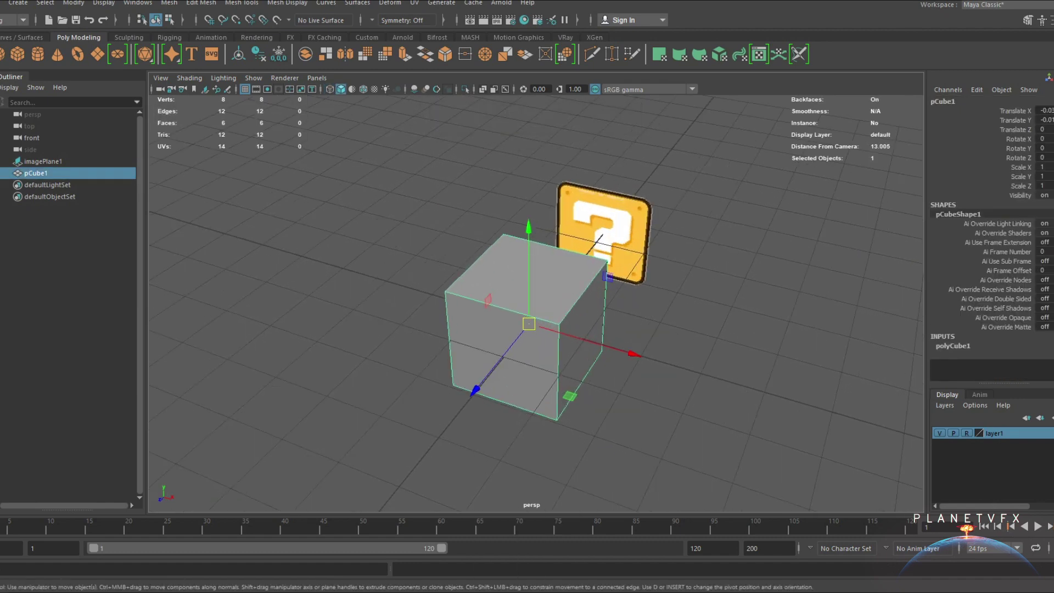
key("F10")
left_click_drag(423, 199, 779, 483)
left_click_drag(686, 357, 675, 354, "alt")
right_click_drag(535, 302, 593, 303, "shift")
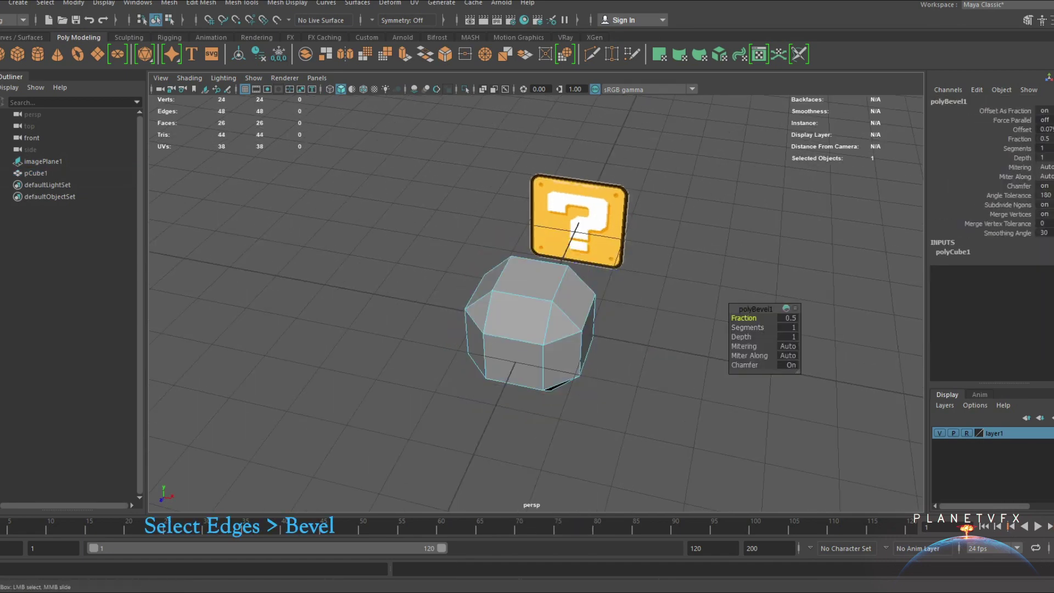
middle_click_drag(604, 330, 549, 329)
left_click(747, 327)
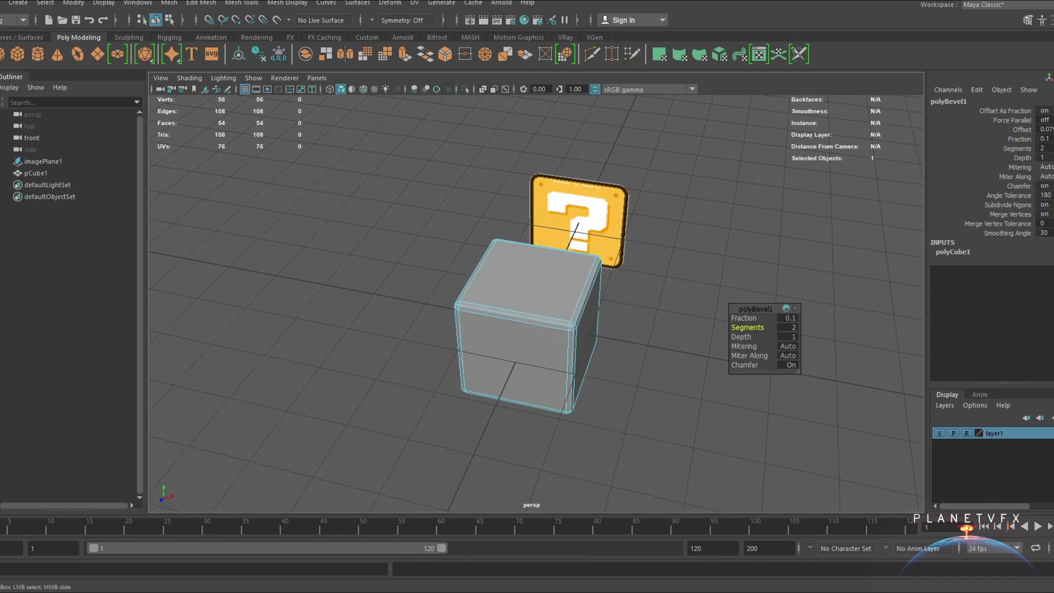
left_click_drag(533, 329, 555, 288, "alt")
scroll(543, 329, "up", 2)
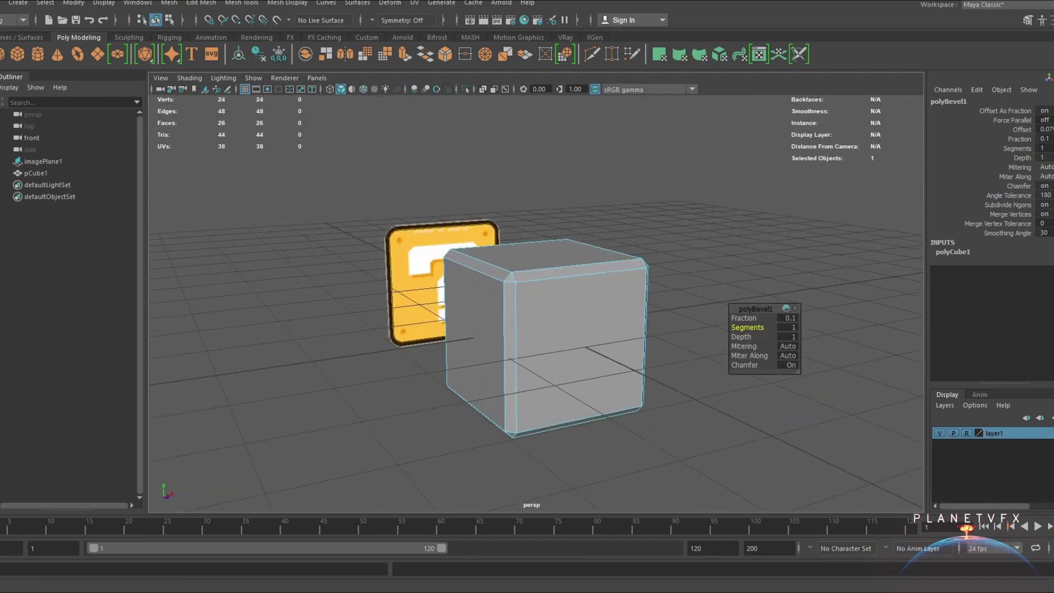
mouse_move(543, 330)
left_mouse_down("alt")
mouse_move(494, 330)
mouse_move(527, 330)
left_mouse_up("alt")
Trace the outline of the question mark's hook and stem, without the dot, using Create Polygon in the front view
left_click(506, 329)
key("4")
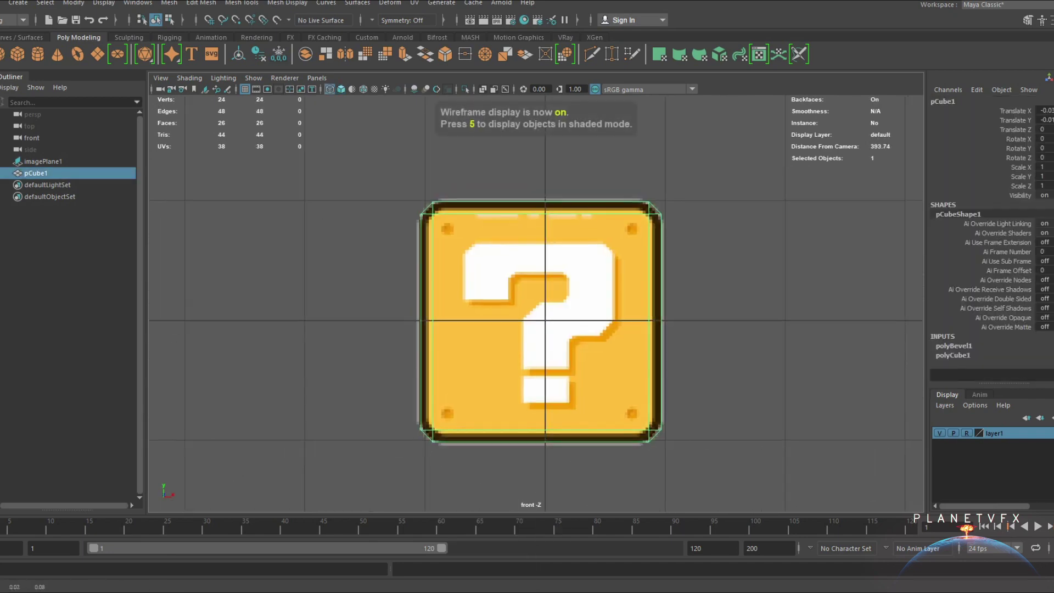
scroll(553, 245, "up", 1)
key("Escape")
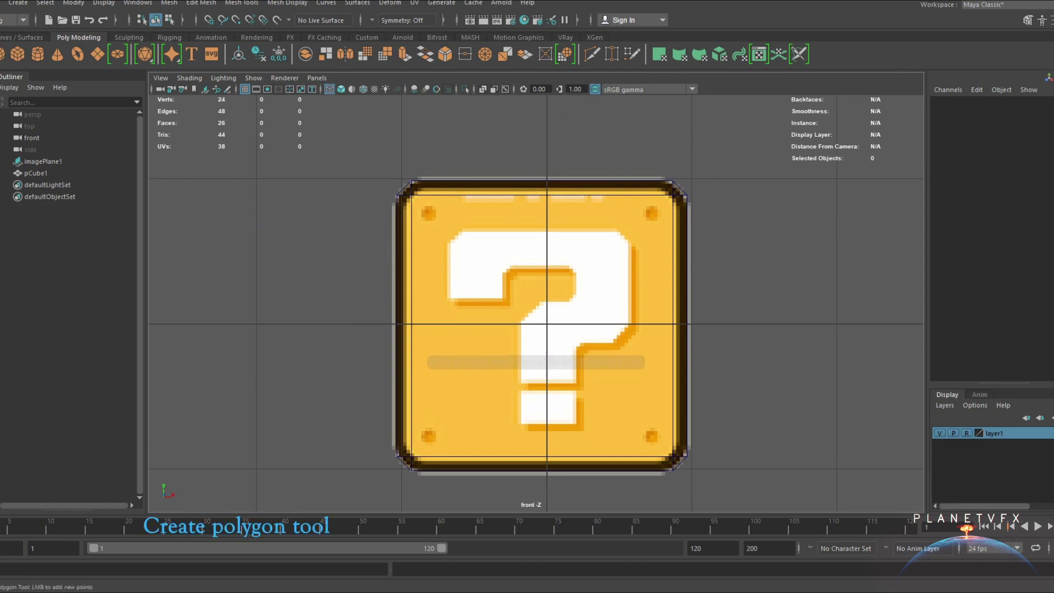
scroll(541, 303, "up", 1)
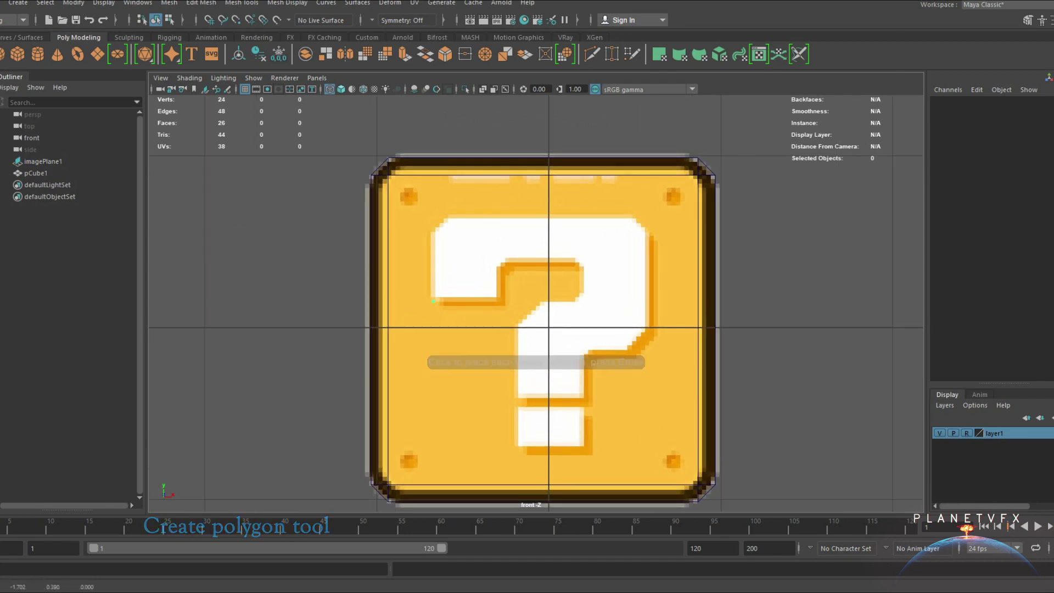
left_click(433, 232)
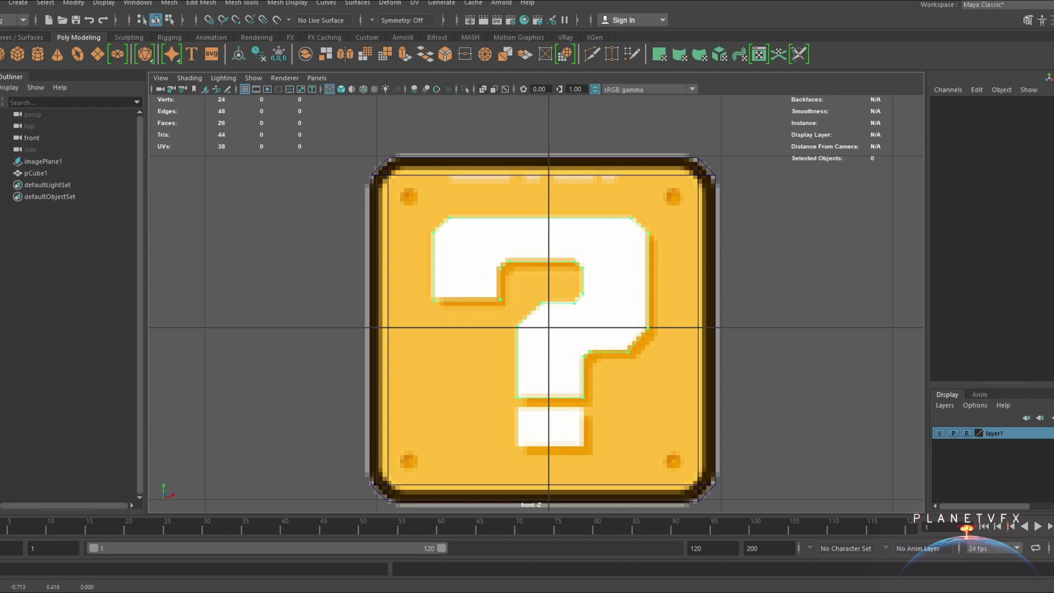
key("Return")
Move the question-mark polygon in front of the block's front face, to Translate Z 1.167
key("space")
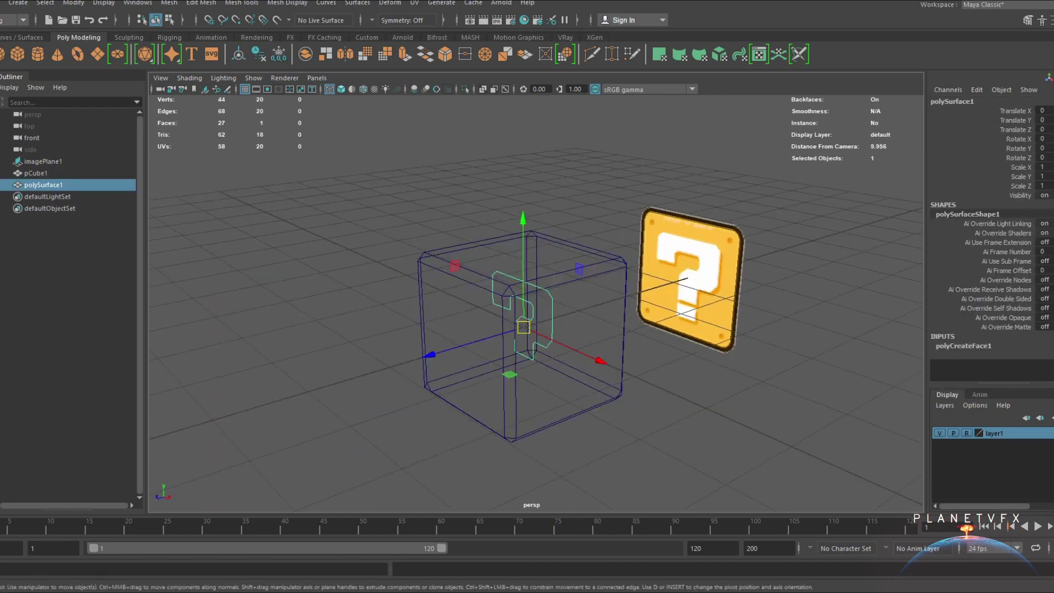
key("5")
left_click_drag(535, 302, 582, 299, "alt")
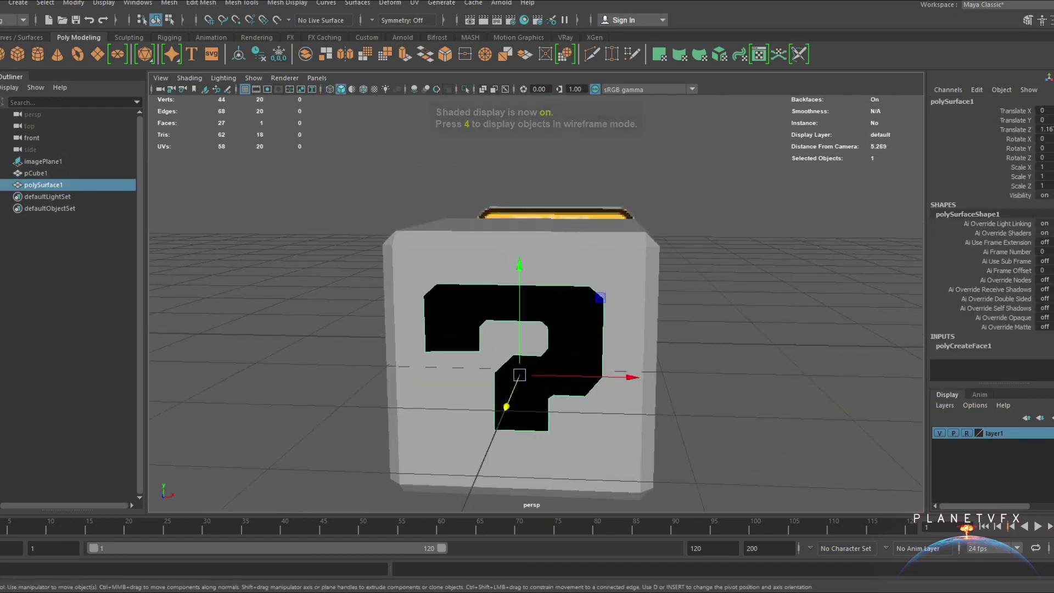
Cut two edges across the question mark's upper-left bend, joining its outer corners to the inner ones
left_click(424, 294)
scroll(439, 304, "up", 5)
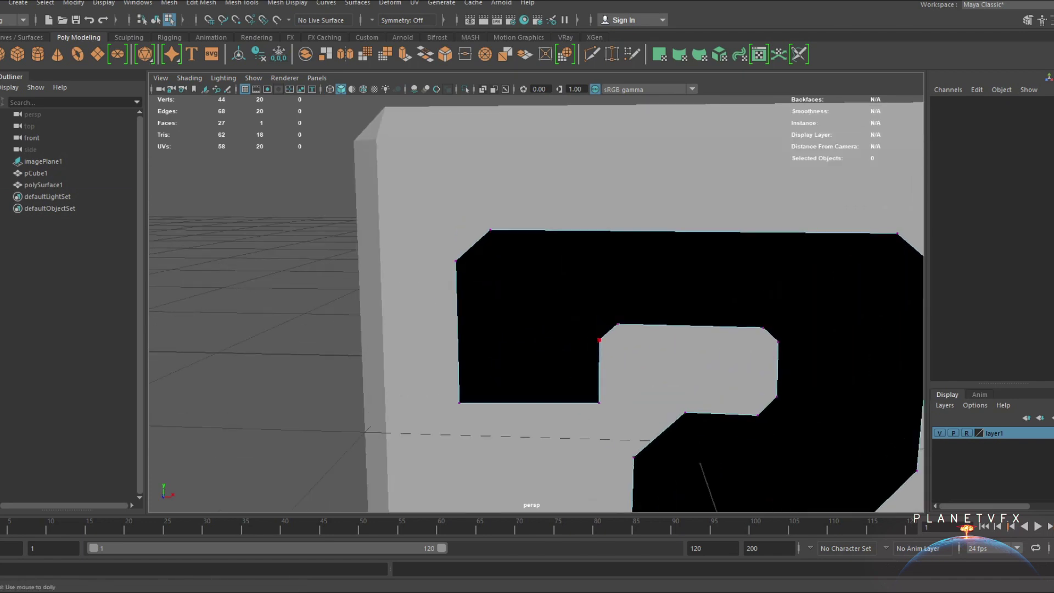
left_click(599, 340)
left_click(490, 229)
left_click(618, 324)
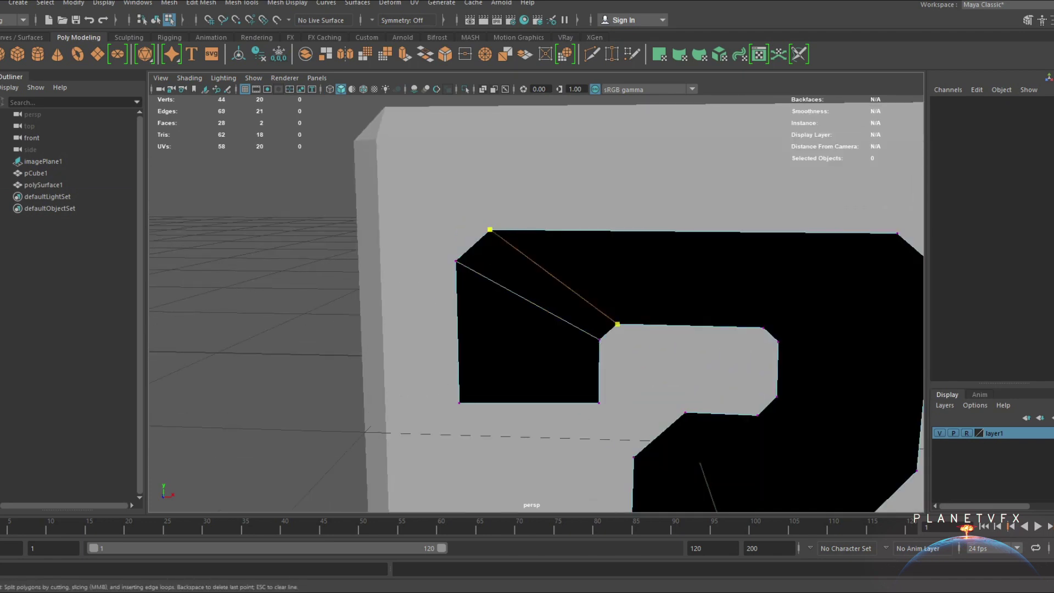
key("Return")
Cut two edges across the question mark's upper-right bend, joining its outer and inner corner vertices
scroll(618, 324, "down", 3)
left_click(719, 235)
left_click(591, 328)
key("Return")
left_click(606, 343)
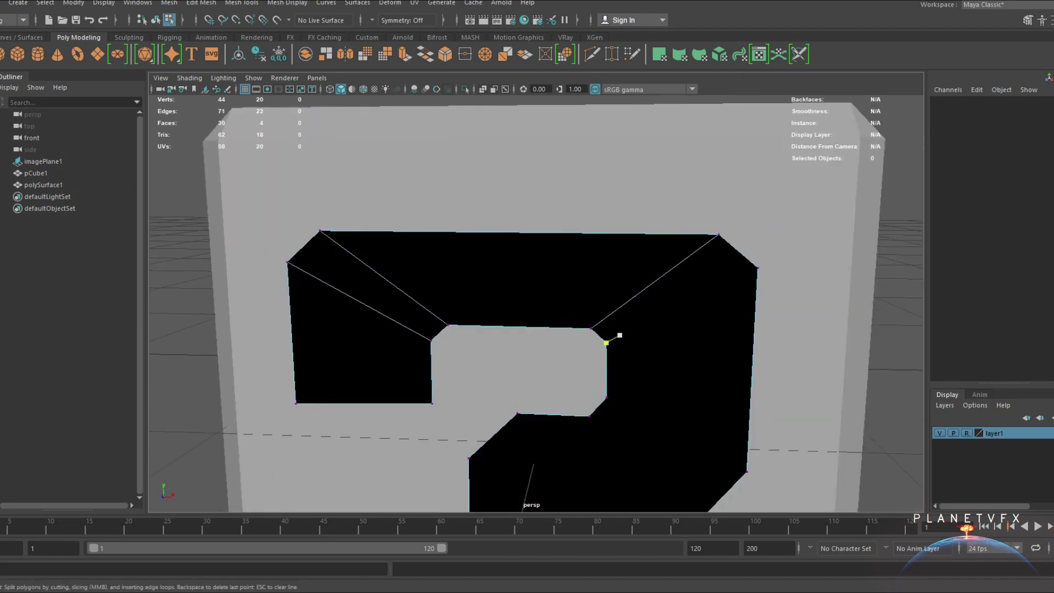
left_click(758, 268)
key("Return")
Cut four edges across the question mark's lower bends, joining the opposite corners down to the stem
middle_click_drag(605, 405, 644, 231, "alt")
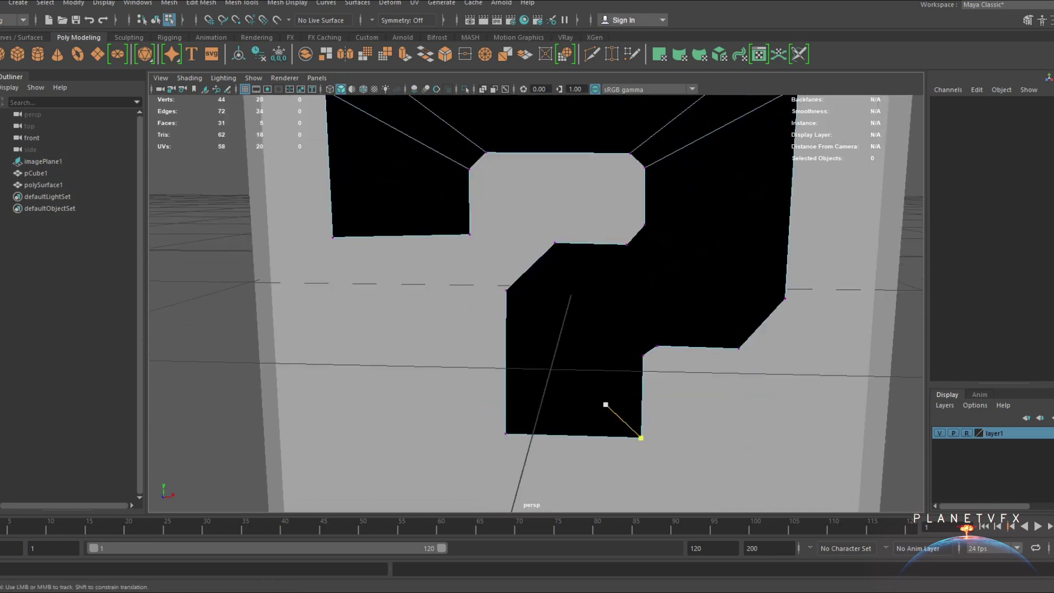
left_click(645, 225)
left_click(785, 298)
key("Return")
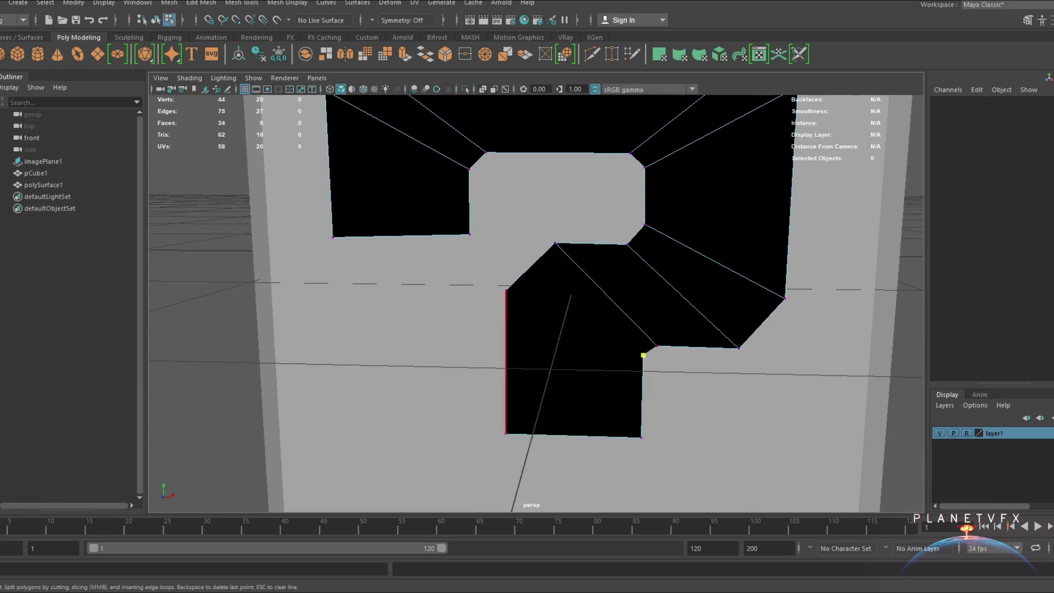
middle_click_drag(570, 400, 578, 353, "alt")
Extrude all faces of the question mark to give the flat shape thickness
key("w")
key("space")
mouse_move(598, 275)
left_mouse_down()
mouse_move(598, 243)
mouse_move(428, 264)
mouse_move(481, 290)
mouse_move(455, 307)
left_mouse_up()
key("5")
left_click(481, 290)
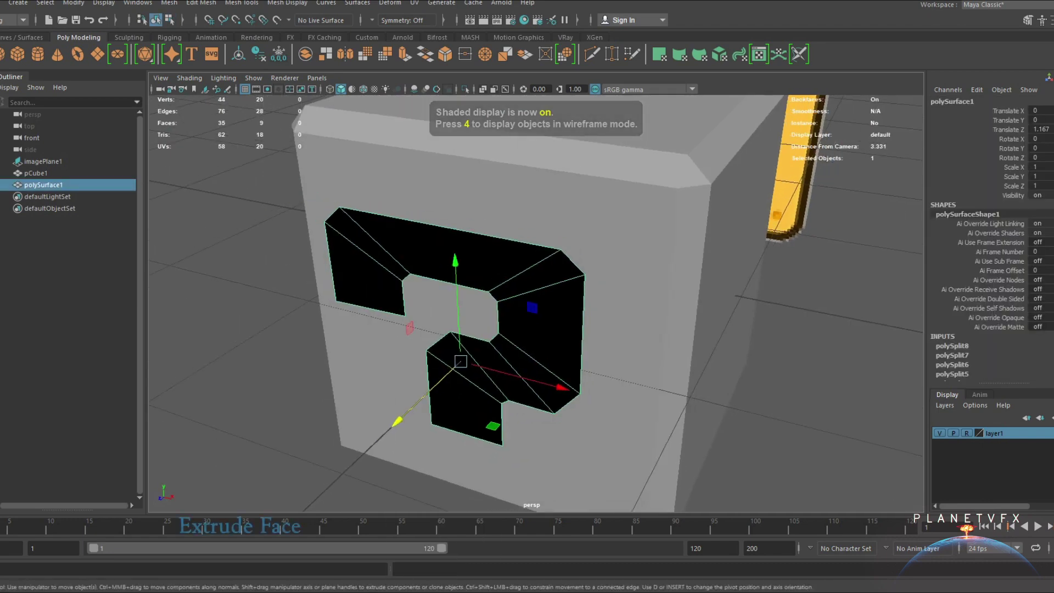
key("F11")
left_click_drag(307, 197, 604, 461)
right_click_drag(434, 286, 437, 309, "shift")
left_click_drag(437, 309, 382, 240, "alt")
Move the extruded question mark back against the block's front face, to Translate Z 1.049
right_click(382, 240)
left_click(440, 224)
left_click_drag(440, 224, 297, 250, "alt")
left_click_drag(850, 317, 853, 318)
left_click_drag(853, 319, 714, 313, "alt")
Create a polygon cube and fit it to the question mark's dot in the front view, scaled about 0.38 in X and 0.24 in Y and Z
key("space")
key("space")
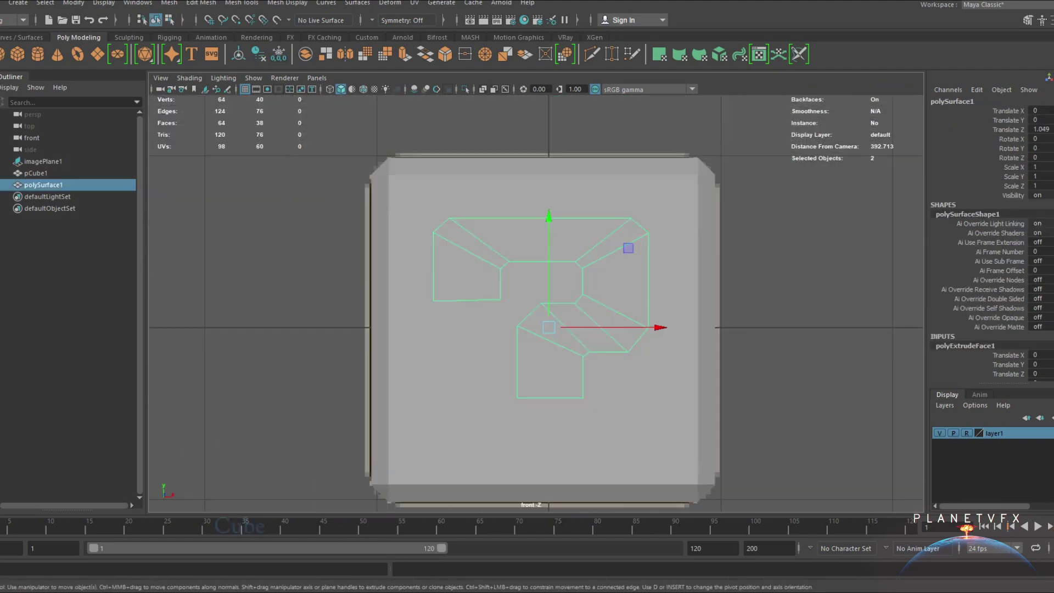
key("4")
left_click(796, 263)
left_click(17, 53)
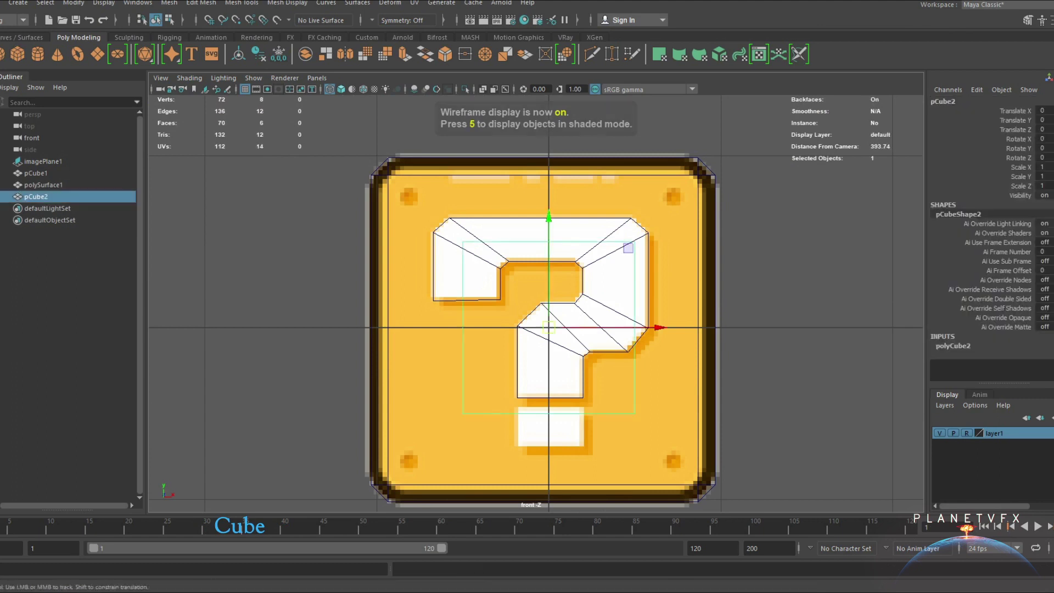
left_click_drag(529, 258, 516, 416)
key("r")
scroll(570, 430, "up", 2)
middle_click_drag(554, 423, 566, 384, "alt")
scroll(604, 384, "up", 1)
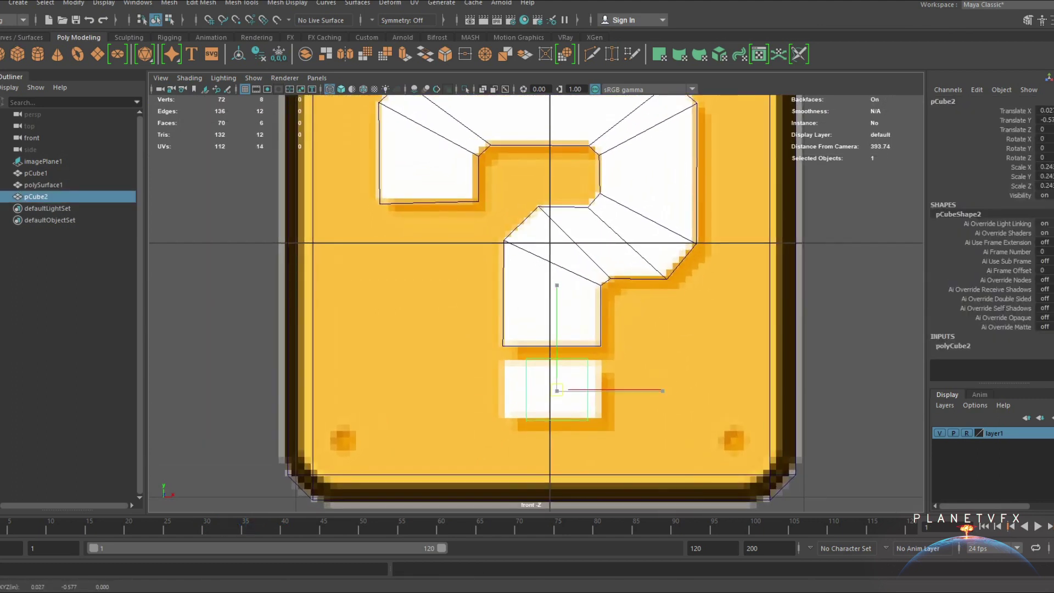
mouse_move(661, 388)
left_mouse_down()
mouse_move(699, 389)
mouse_move(663, 389)
left_mouse_up()
key("w")
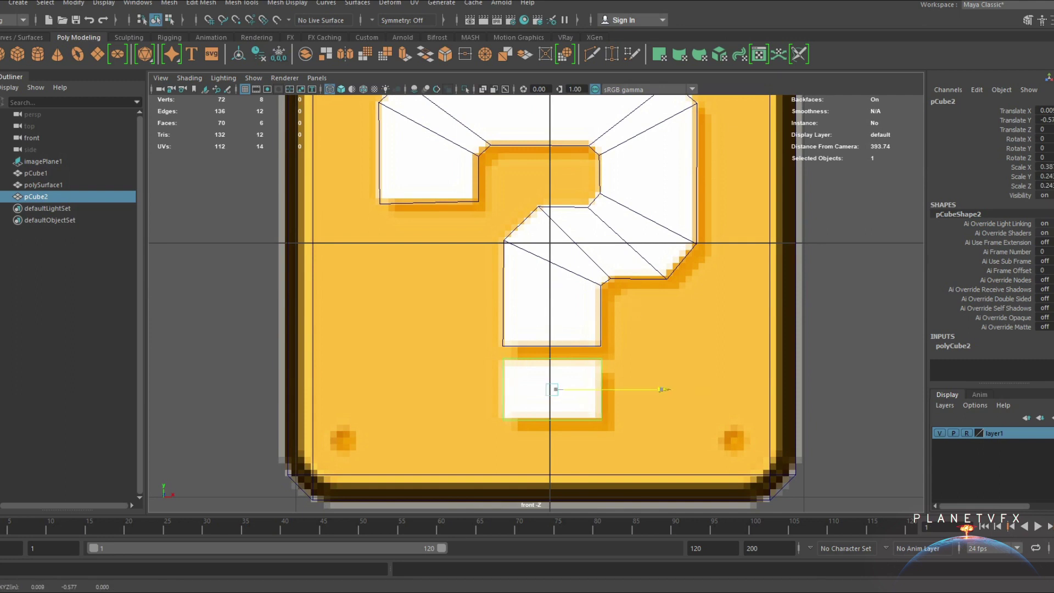
Move the dot cube to the block's front in the top view and pull its front face back to match the question mark's thickness
key("space")
scroll(536, 307, "up", 4)
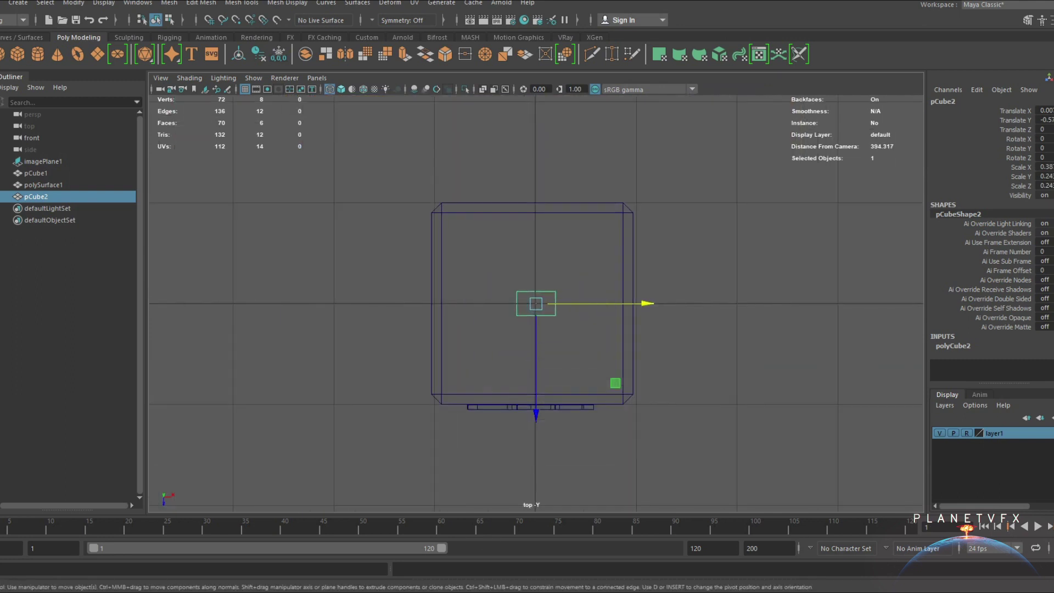
left_click_drag(536, 412, 536, 420)
key("F11")
left_click(536, 419)
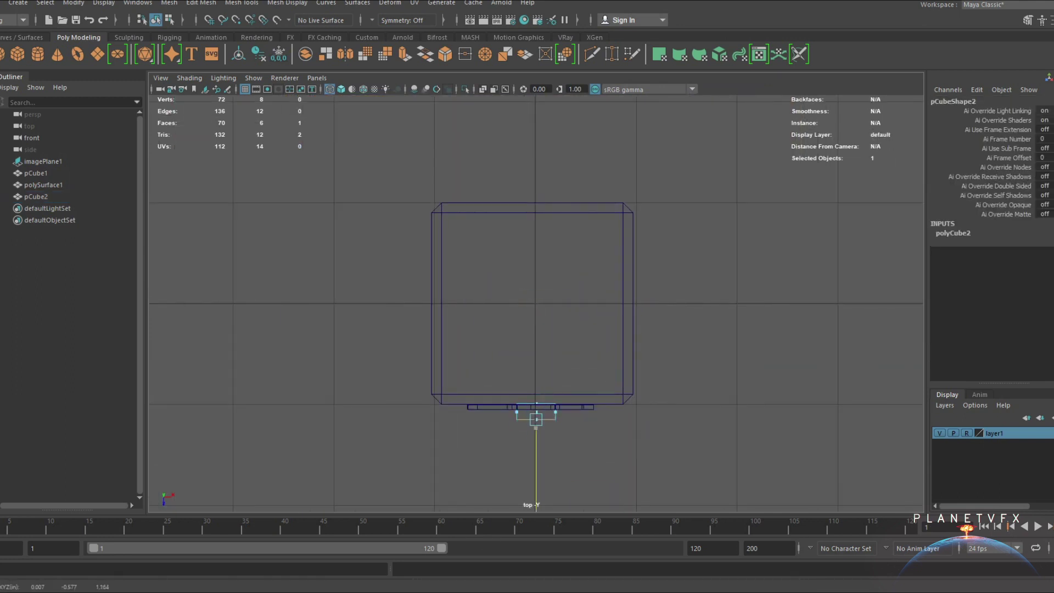
key("f")
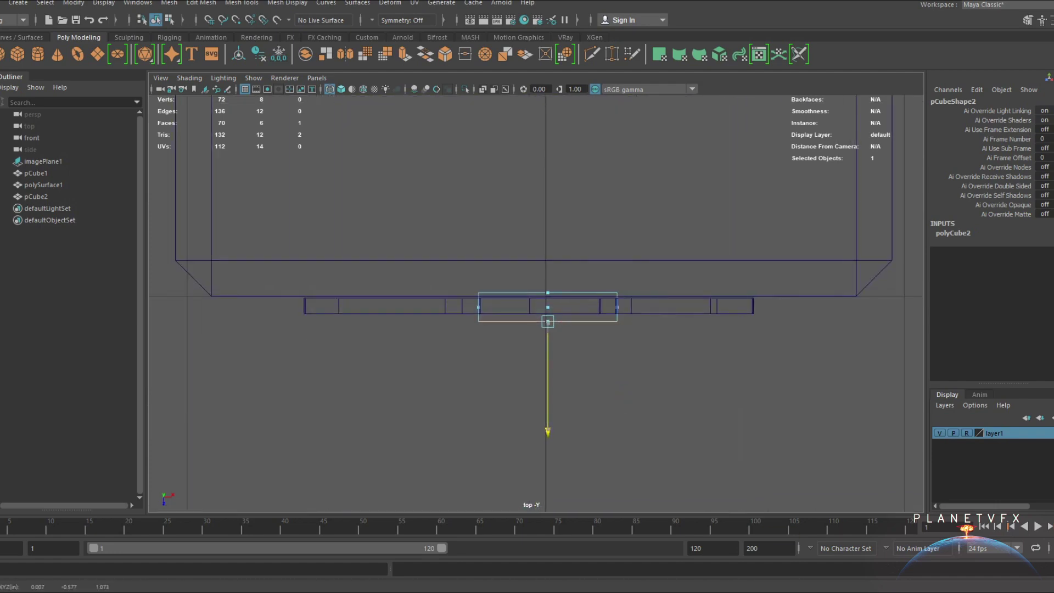
mouse_move(548, 422)
left_mouse_down()
mouse_move(548, 405)
mouse_move(669, 258)
left_mouse_up()
Combine the question-mark hook and the dot cube into one mesh
key("5")
key("F8")
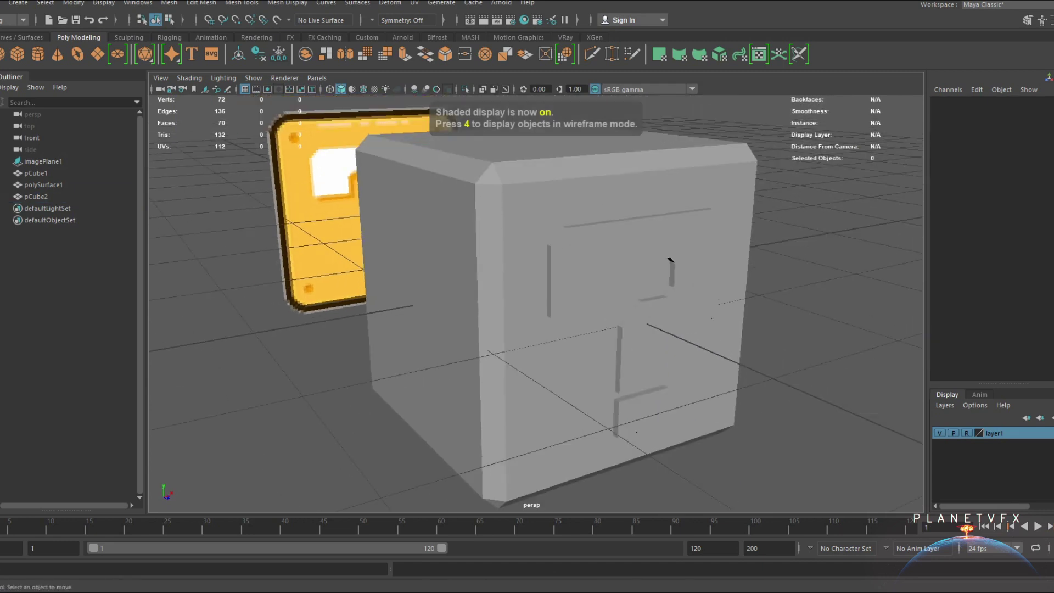
left_click(669, 258)
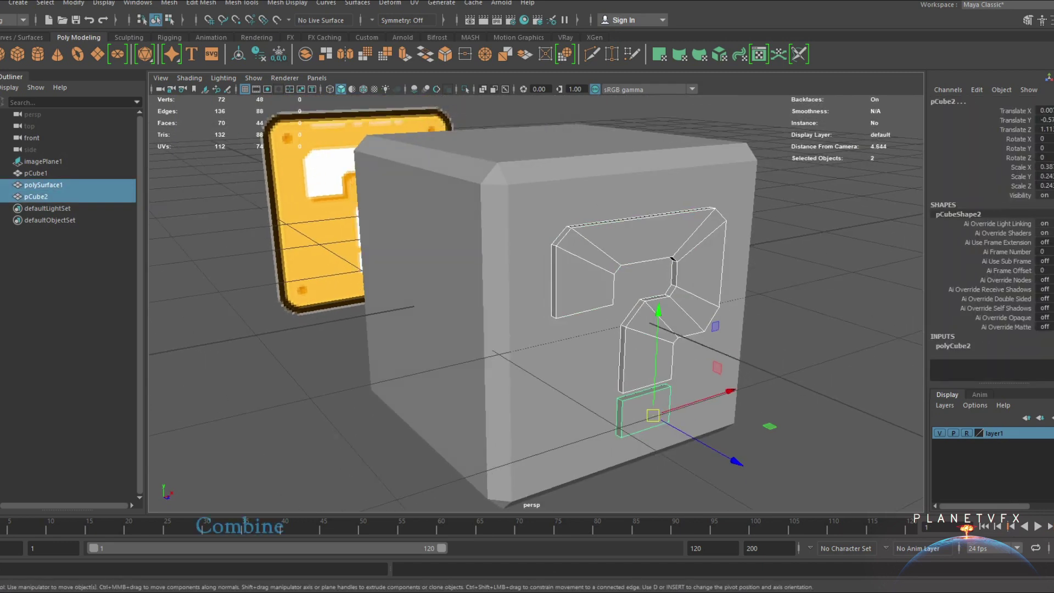
right_click_drag(670, 258, 695, 463, "shift")
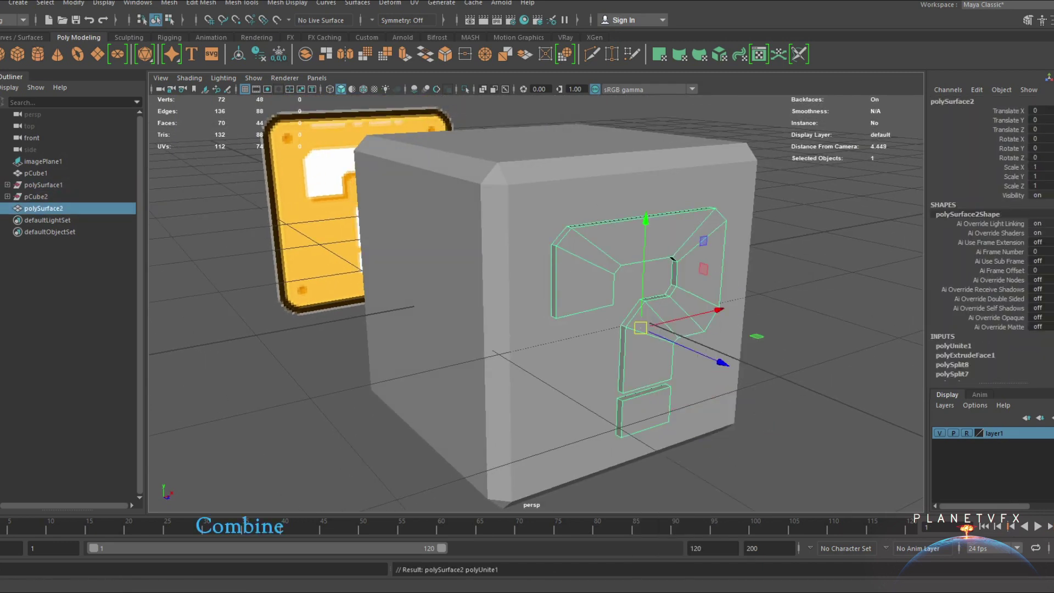
Delete the combined question mark's construction history and center its pivot
left_click(367, 36)
left_click(3, 53)
left_click_drag(494, 330, 395, 324, "alt")
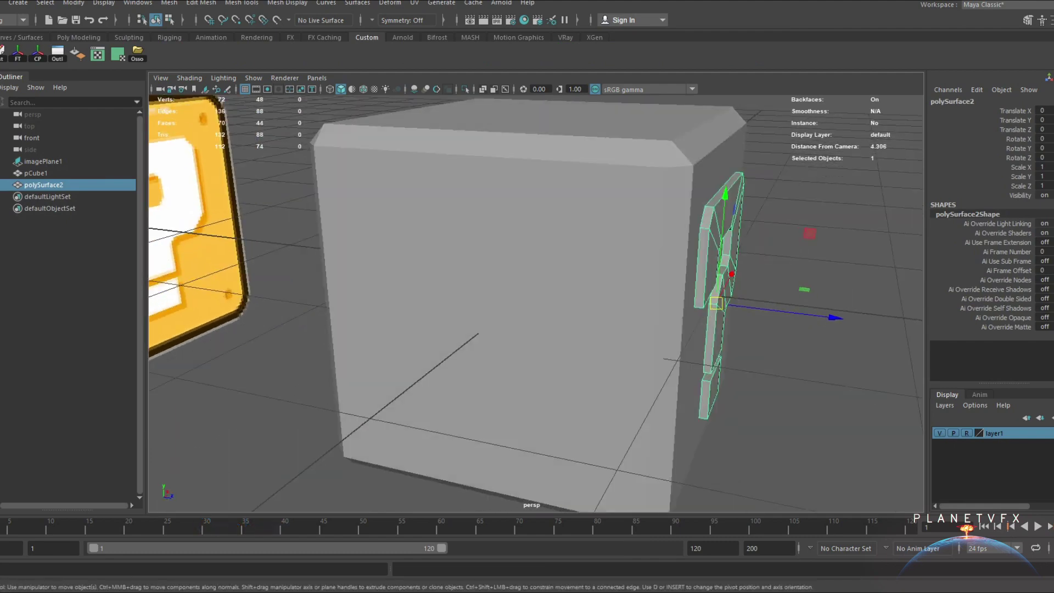
left_click_drag(604, 308, 565, 264, "alt")
Move the question mark along X in the top view to center it on the block
key("space")
key("4")
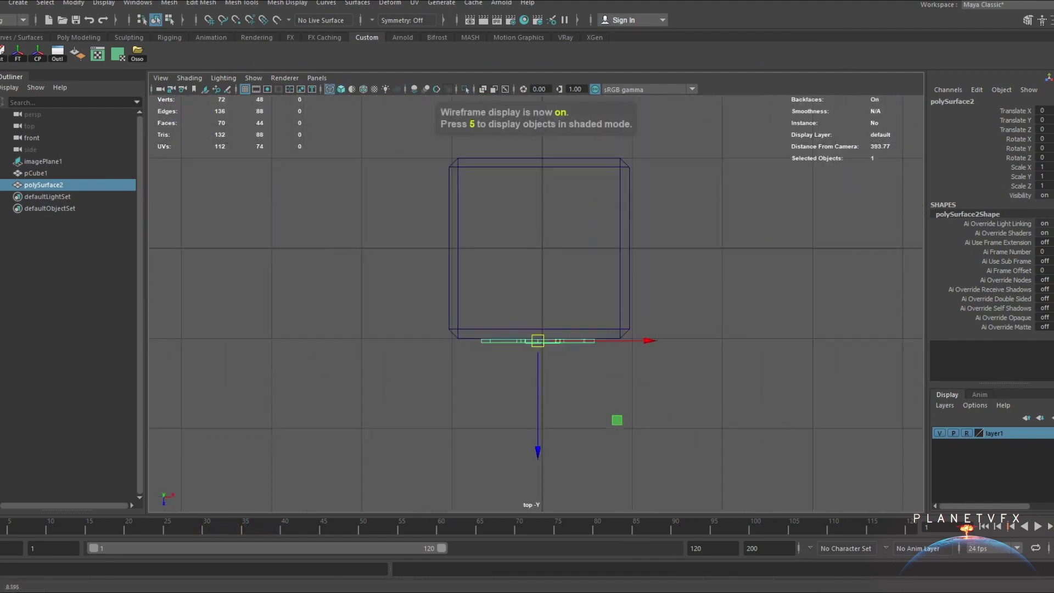
scroll(543, 247, "up", 3)
left_click(36, 173, "ctrl")
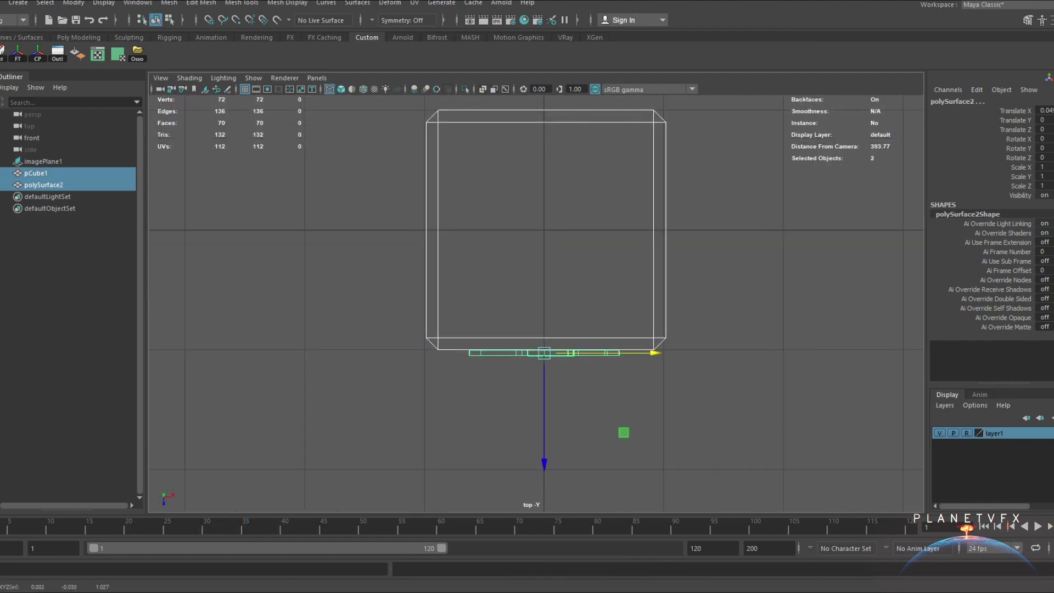
middle_click_drag(544, 247, 543, 292, "alt")
left_click(714, 450)
left_click(549, 397)
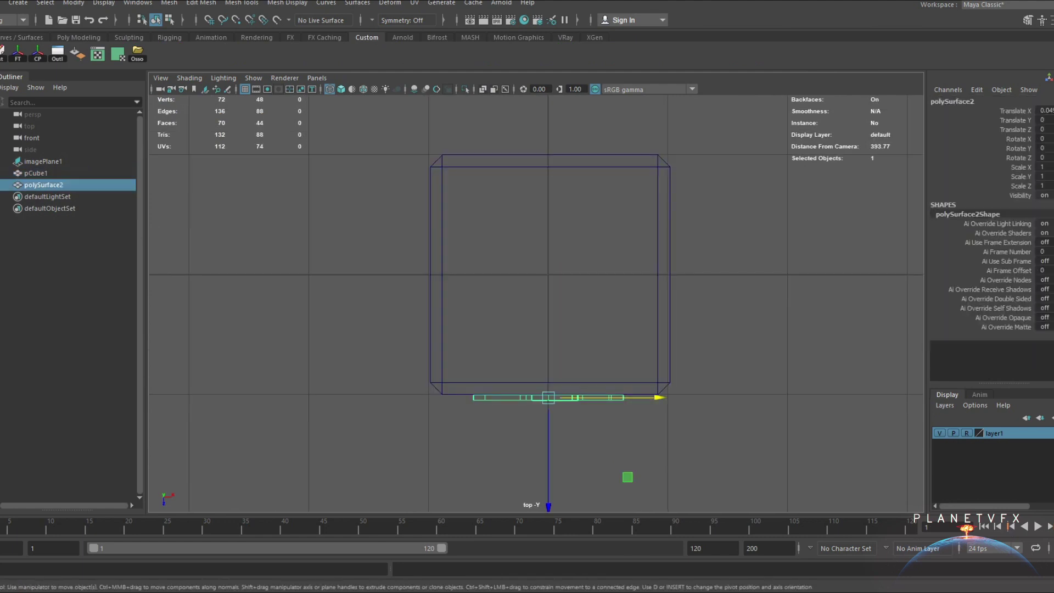
Snap the question mark's pivot to the grid origin at the center of the block
key("d")
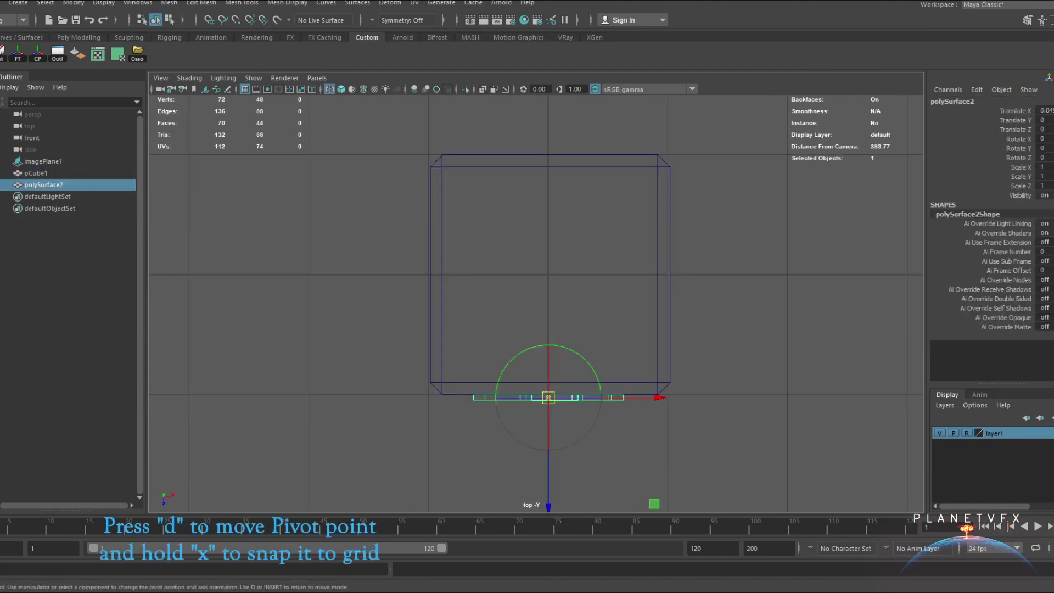
middle_click_drag(654, 504, 656, 380)
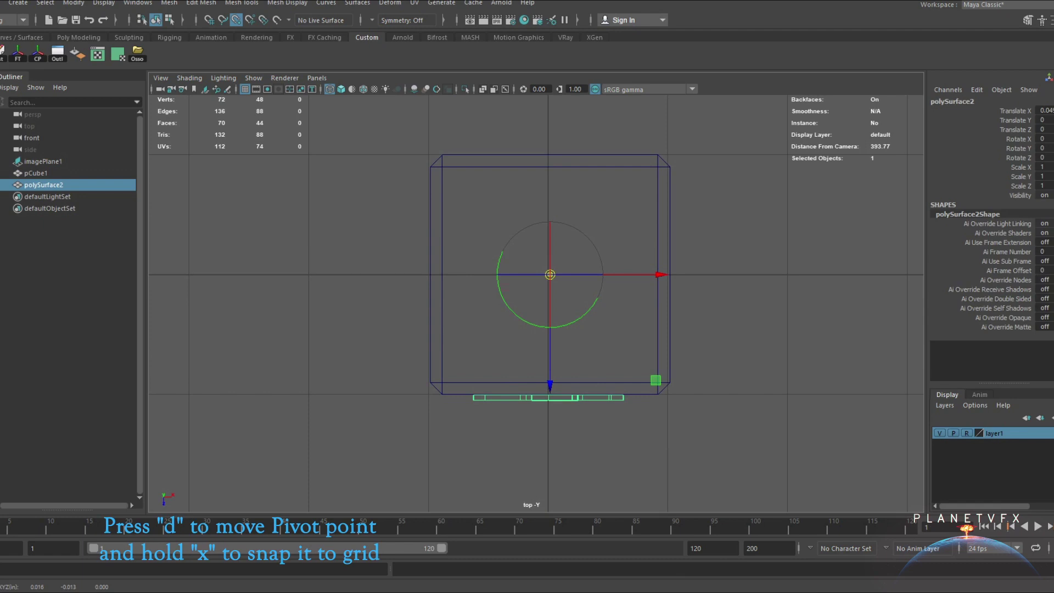
Move the block and question mark together along X in the top view to center them on the grid origin
left_click(628, 358, "shift")
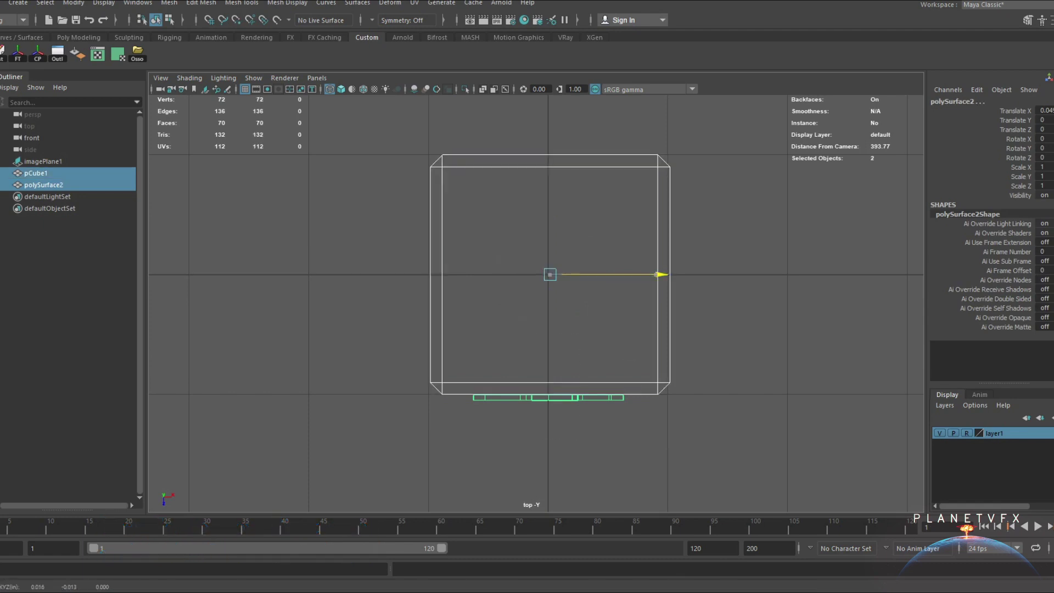
middle_click_drag(629, 353, 628, 353)
left_click(628, 354)
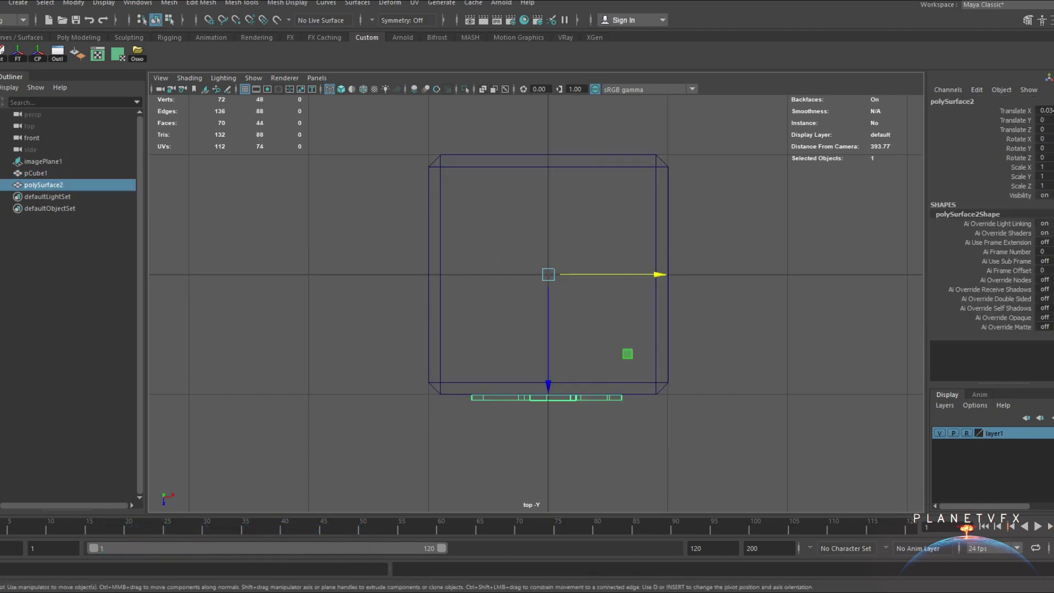
Duplicate the question mark with 90-degree rotations about the vertical axis so that each of the block's four sides carries one
key("e")
left_click_drag(628, 354, 576, 379, "shift")
key("ctrl+z")
right_click(571, 319)
left_click_drag(628, 354, 628, 196)
key("shift+d")
key("shift+d")
key("w")
key("space")
key("space")
key("5")
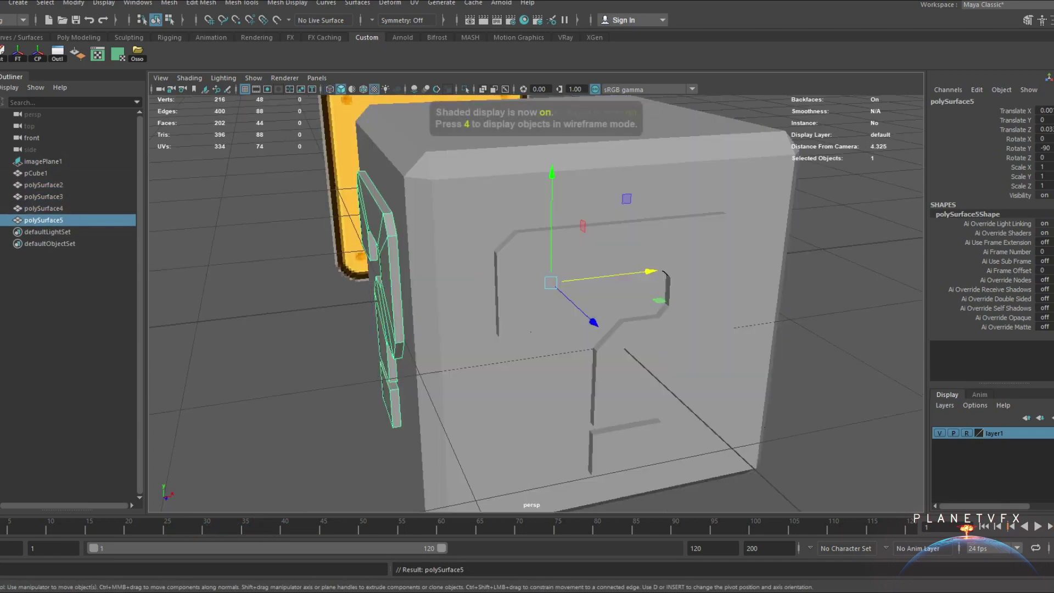
key("6")
left_click(813, 351)
mouse_move(439, 351)
left_mouse_down("alt")
mouse_move(505, 308)
mouse_move(560, 313)
mouse_move(769, 384)
left_mouse_up("alt")
left_click_drag(549, 329, 445, 313, "alt")
Insert two vertical edge loops on the cube in the front view, through the reference's left and right corner dots
key("space")
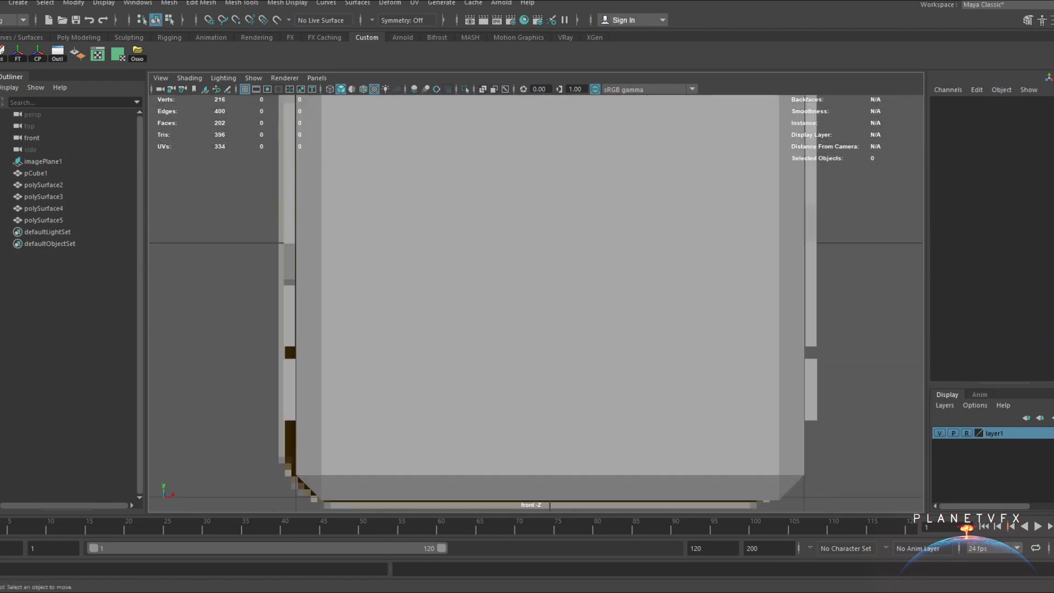
key("4")
scroll(549, 291, "up", 2)
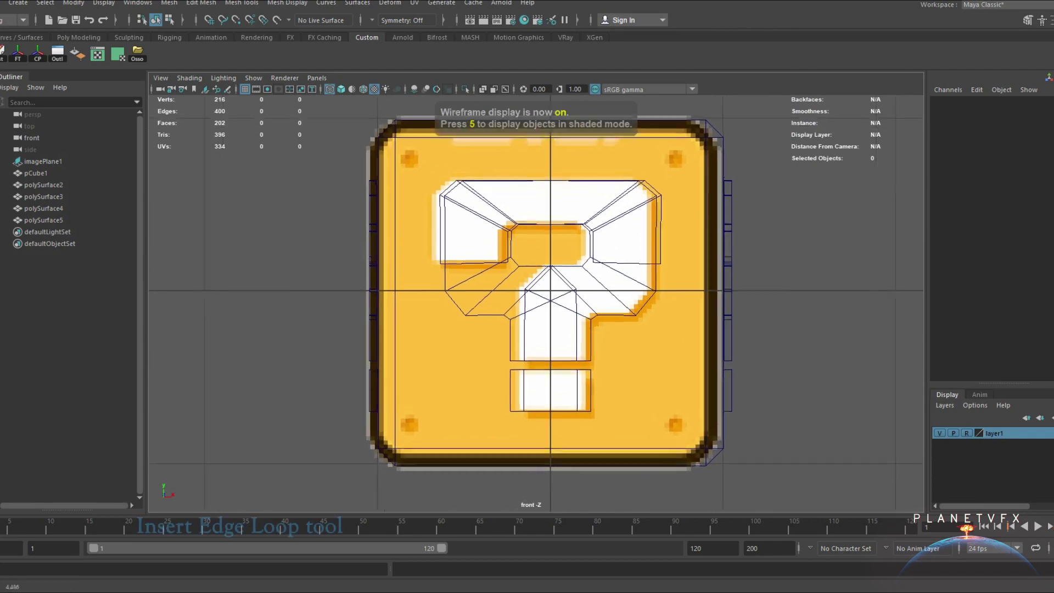
left_click(712, 291)
scroll(549, 291, "up", 1)
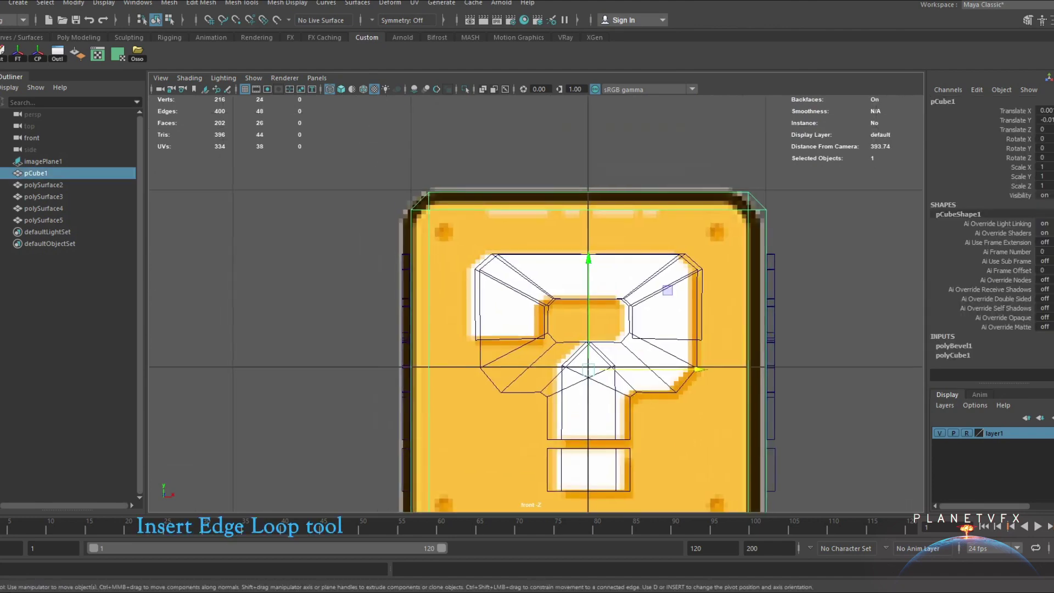
right_click_drag(341, 247, 291, 263, "shift")
scroll(486, 357, "up", 2)
left_click(411, 165)
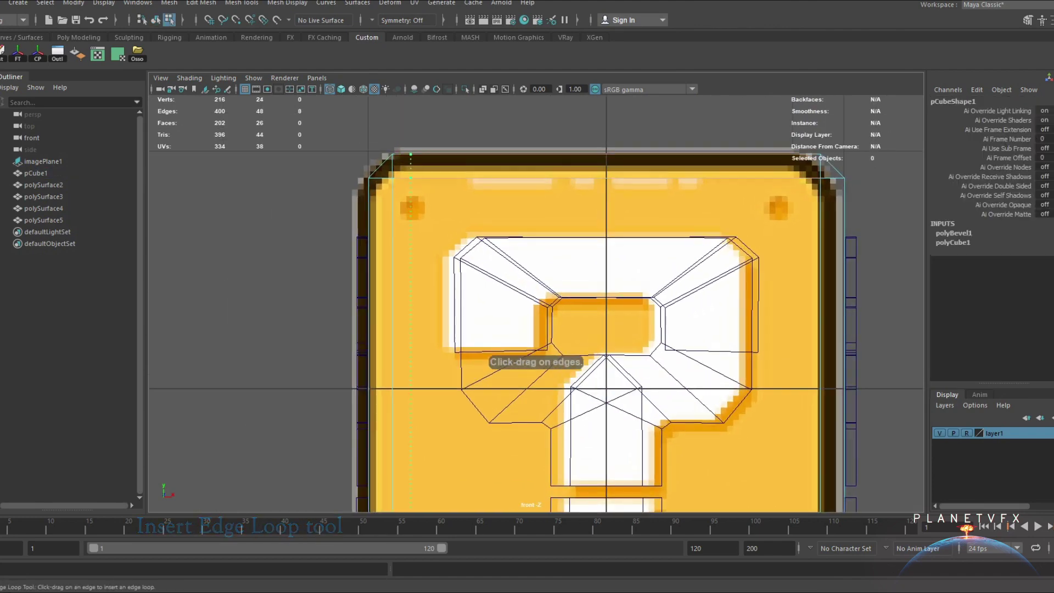
left_click_drag(412, 165, 412, 206)
left_click(779, 158)
Insert two horizontal edge loops on the cube through the reference's upper and lower corner dots, and check them in perspective
scroll(780, 158, "down", 3)
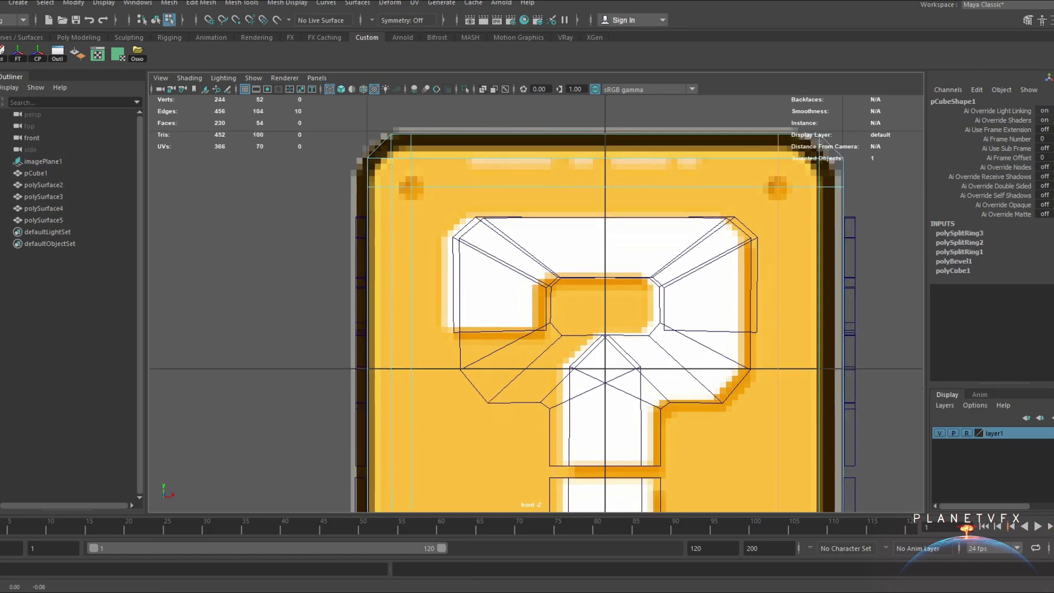
scroll(593, 412, "up", 3)
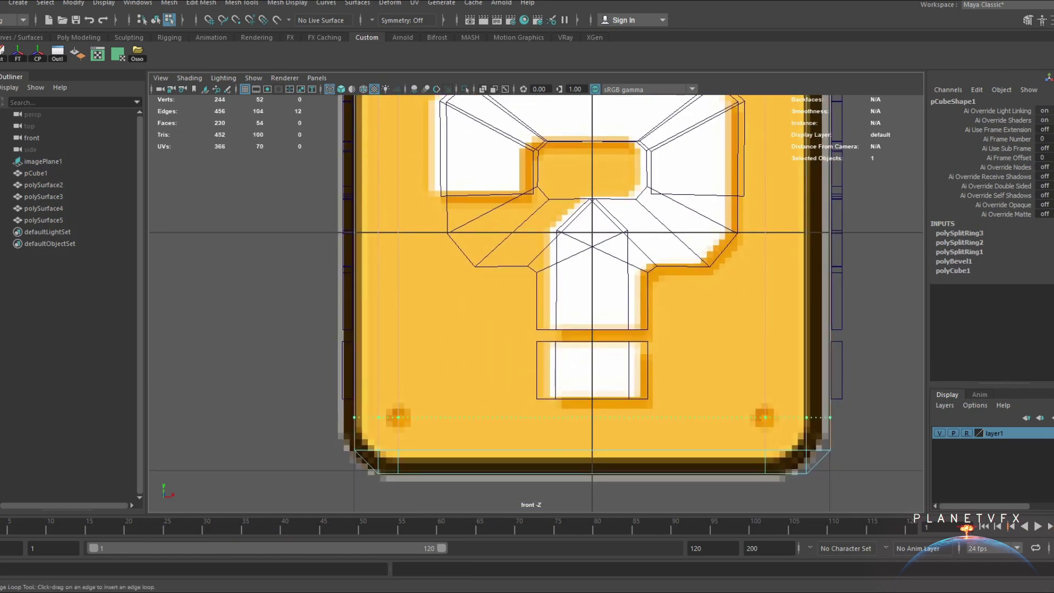
left_click(379, 417)
key("space")
key("5")
scroll(535, 302, "up", 5)
key("w")
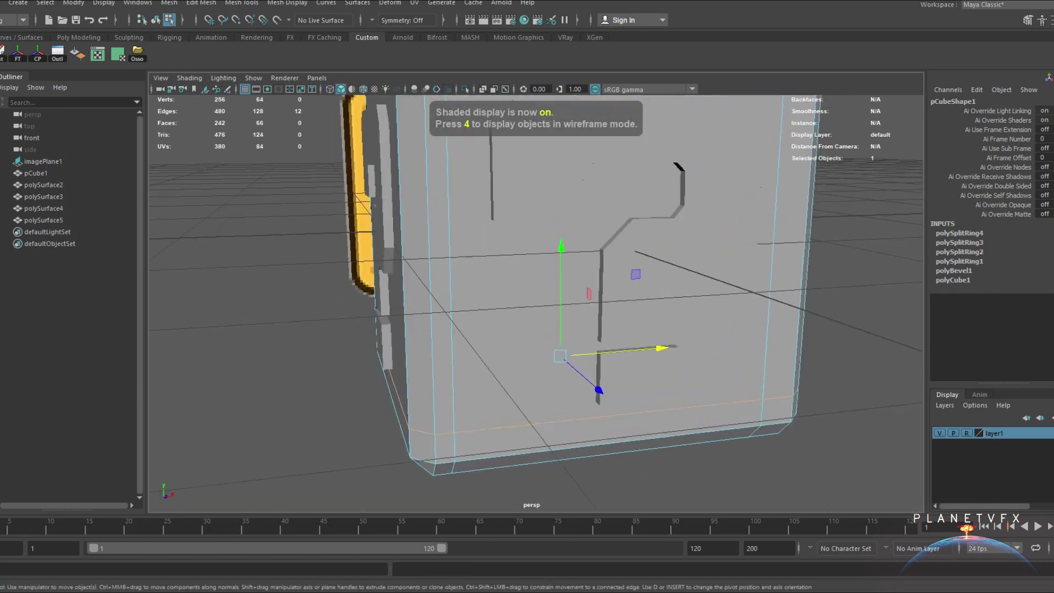
left_click_drag(561, 297, 521, 346, "alt")
key("F8")
Insert edge loops above and below the lower corner dots, on both sides of the right dots and along the inner side of the left ones
key("g")
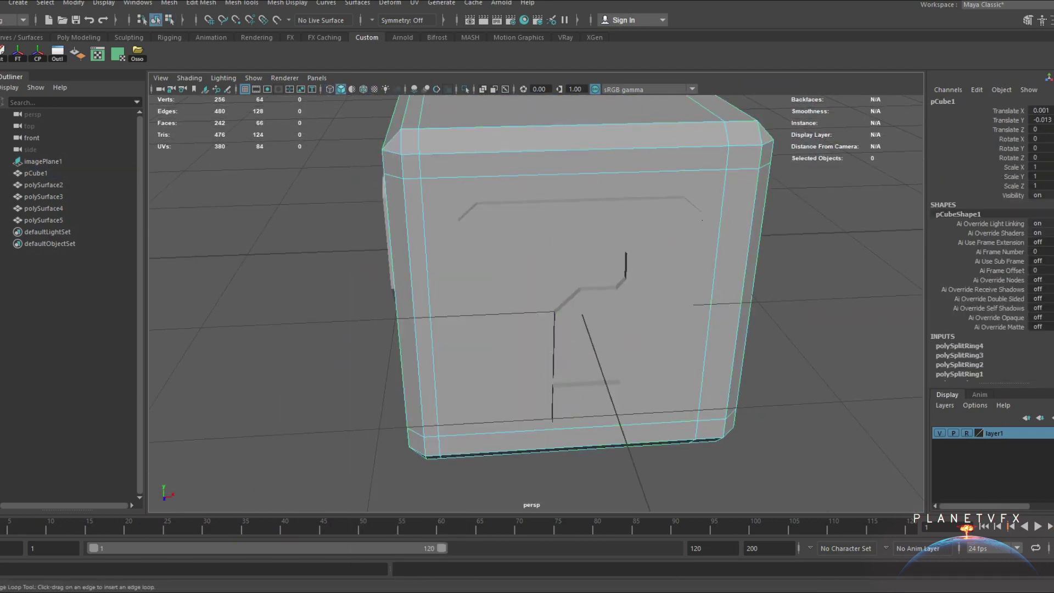
key("space")
key("4")
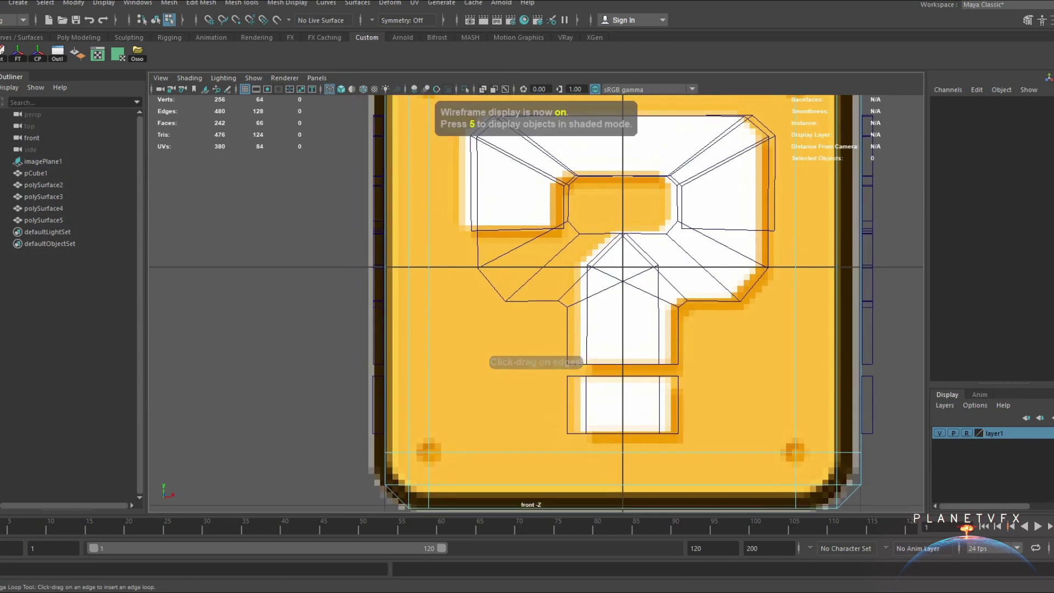
left_click(443, 485)
left_click(861, 435)
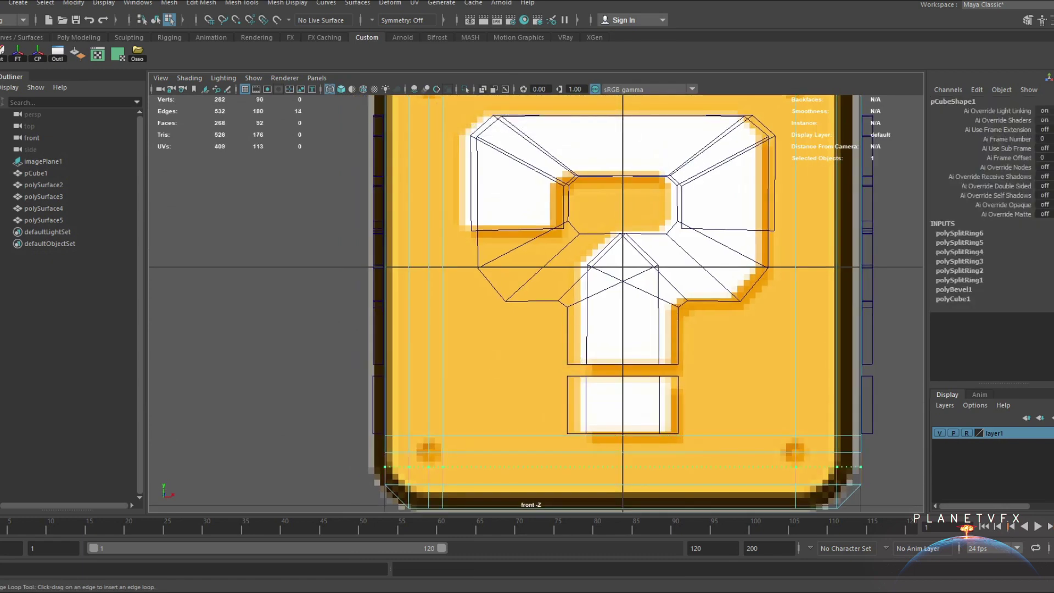
left_click(839, 466)
left_click(782, 467)
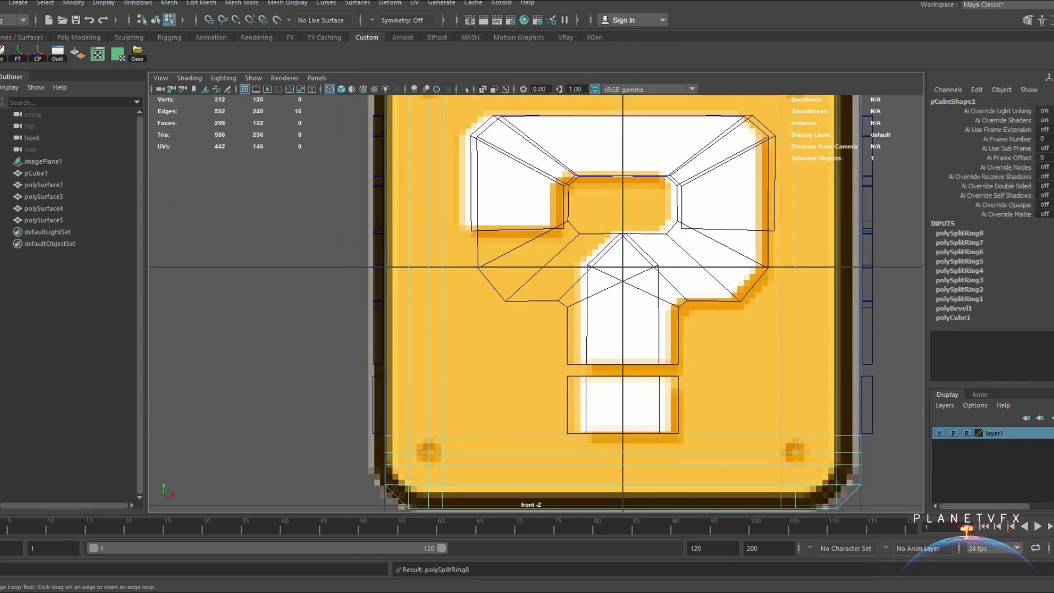
left_click(810, 467)
Insert edge loops above and below the upper corner dots and along the outer side of the left dots
middle_click_drag(810, 307, 814, 463, "alt")
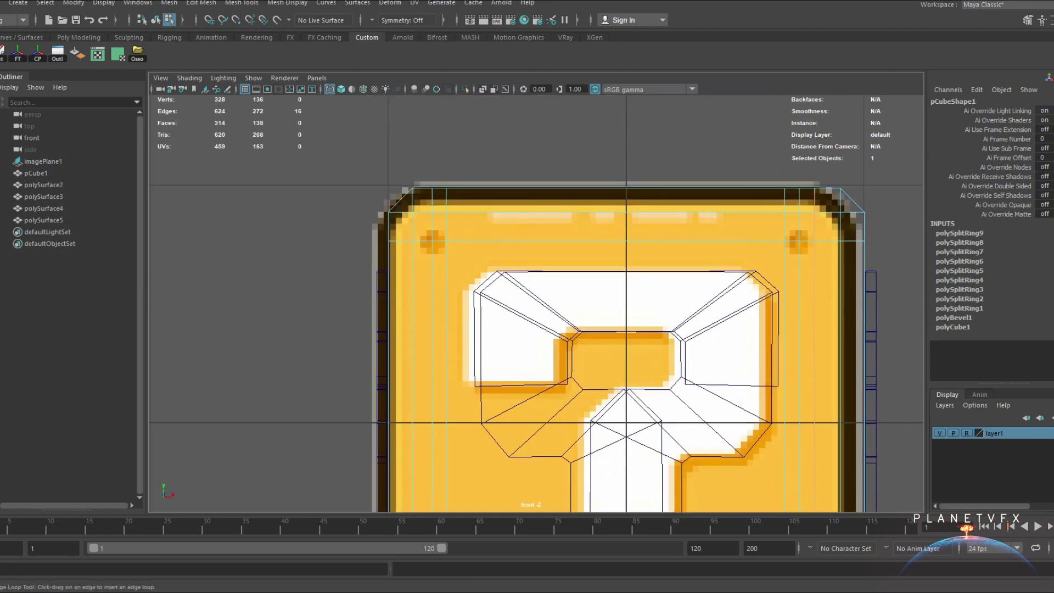
left_click(840, 226)
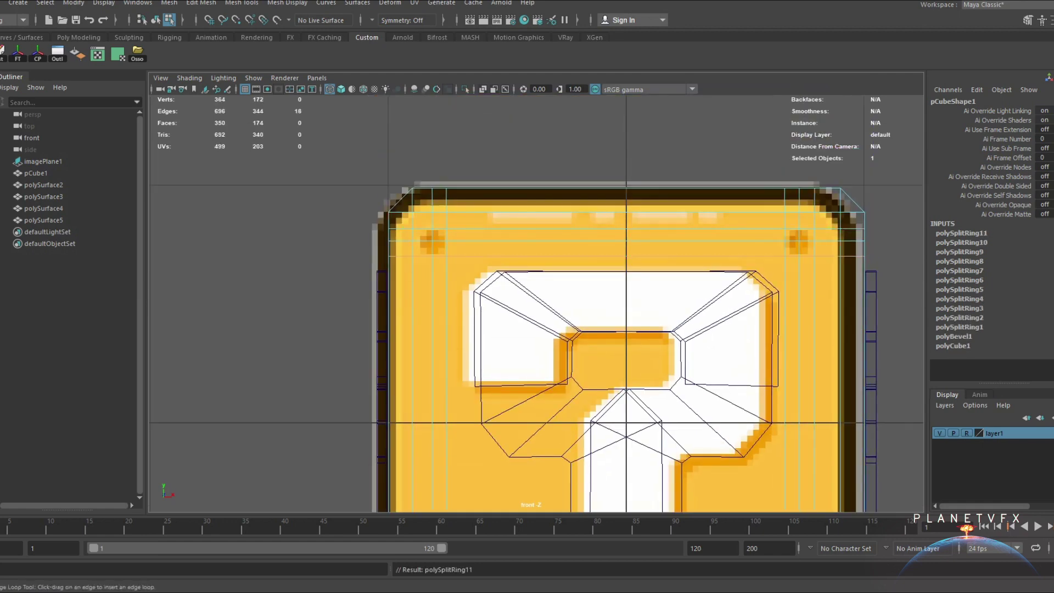
key("space")
key("5")
key("w")
key("space")
key("4")
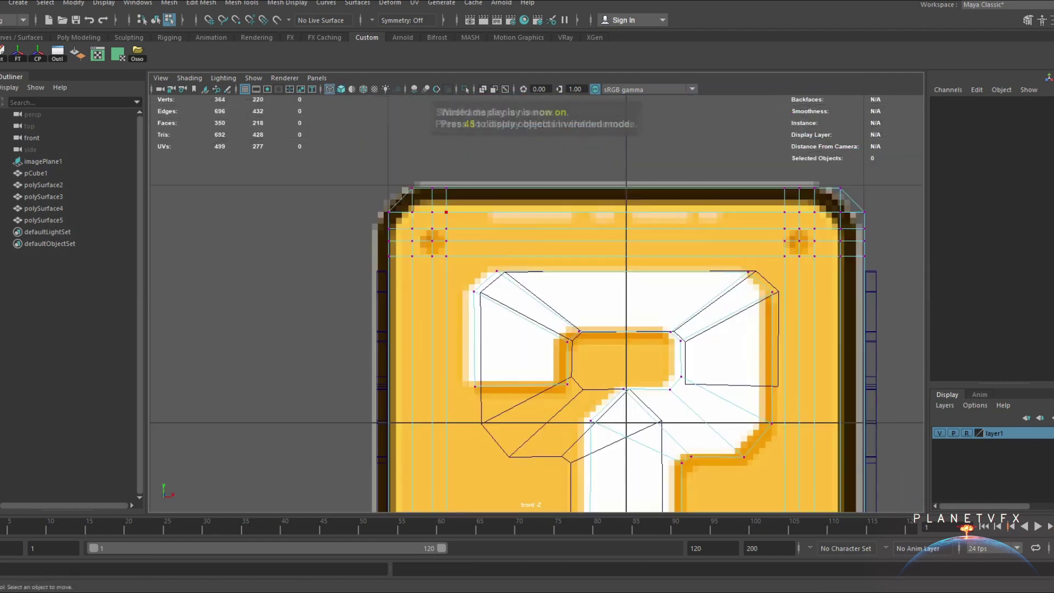
key("F8")
left_click(432, 228)
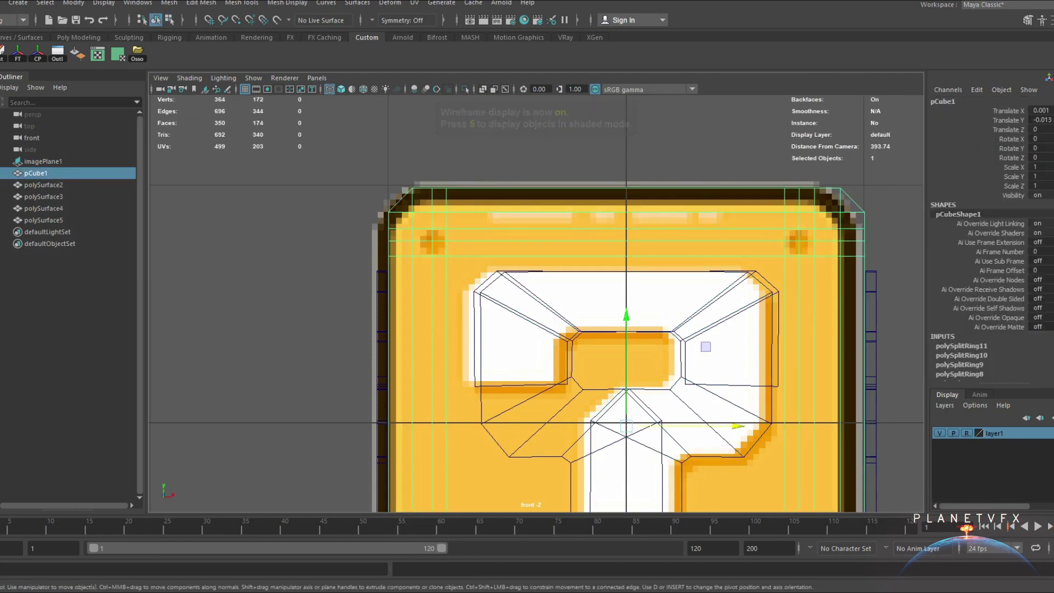
key("g")
left_click(420, 229)
Select the vertices at the centers of the four corner dots and inspect the block in perspective
middle_click_drag(536, 363, 529, 222, "alt")
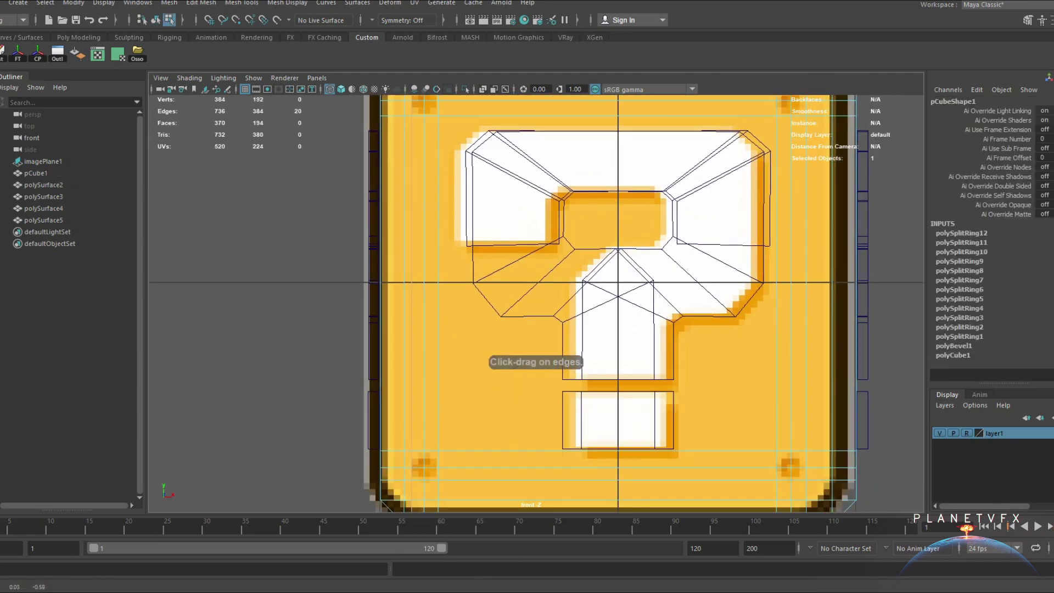
scroll(536, 297, "down", 2)
key("5")
key("w")
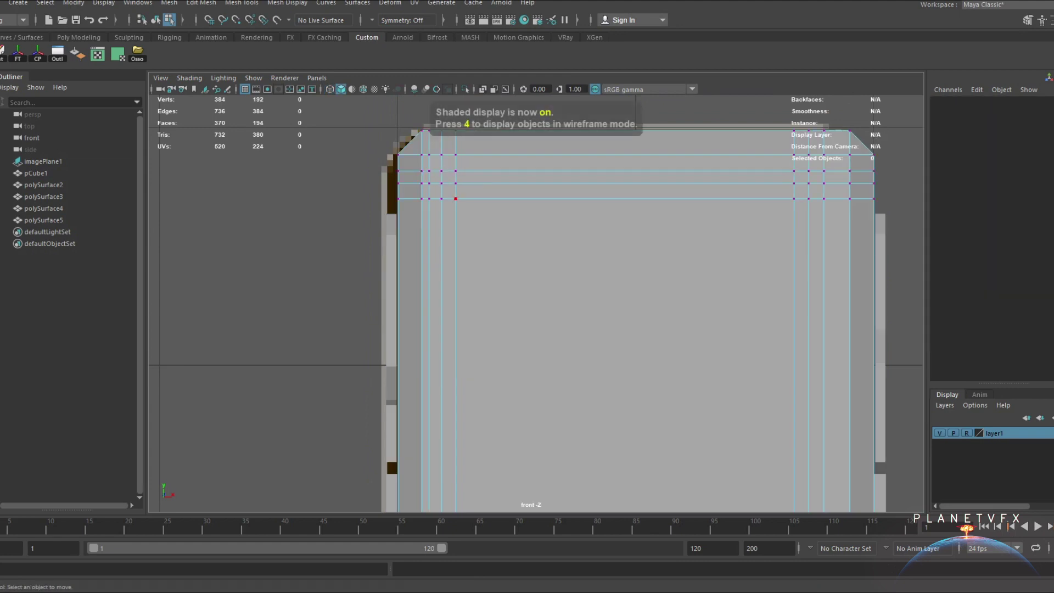
key("4")
left_click(442, 182)
middle_click_drag(527, 384, 530, 197, "alt")
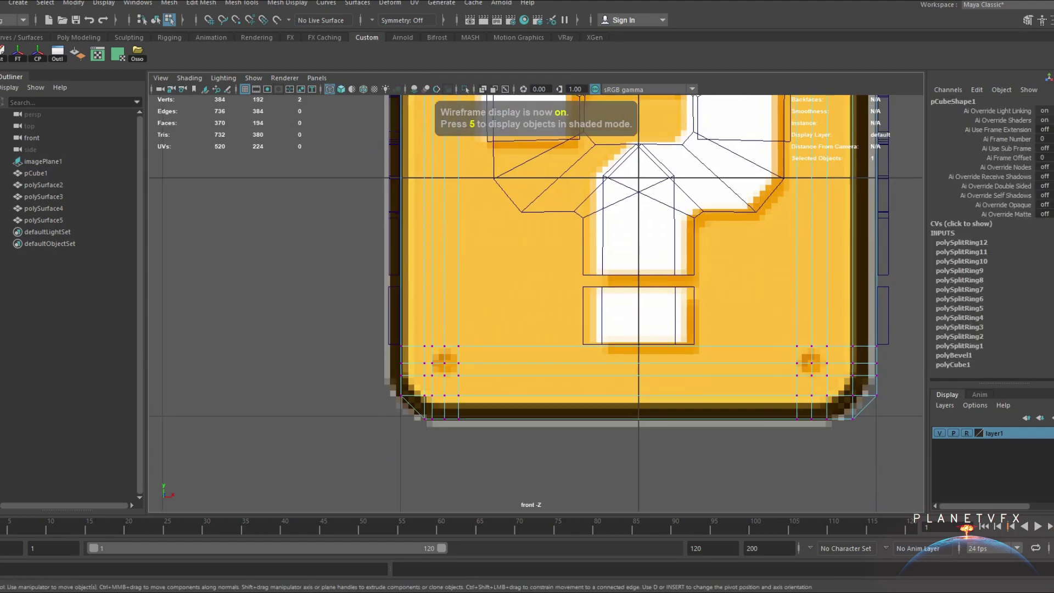
left_click(432, 376, "shift")
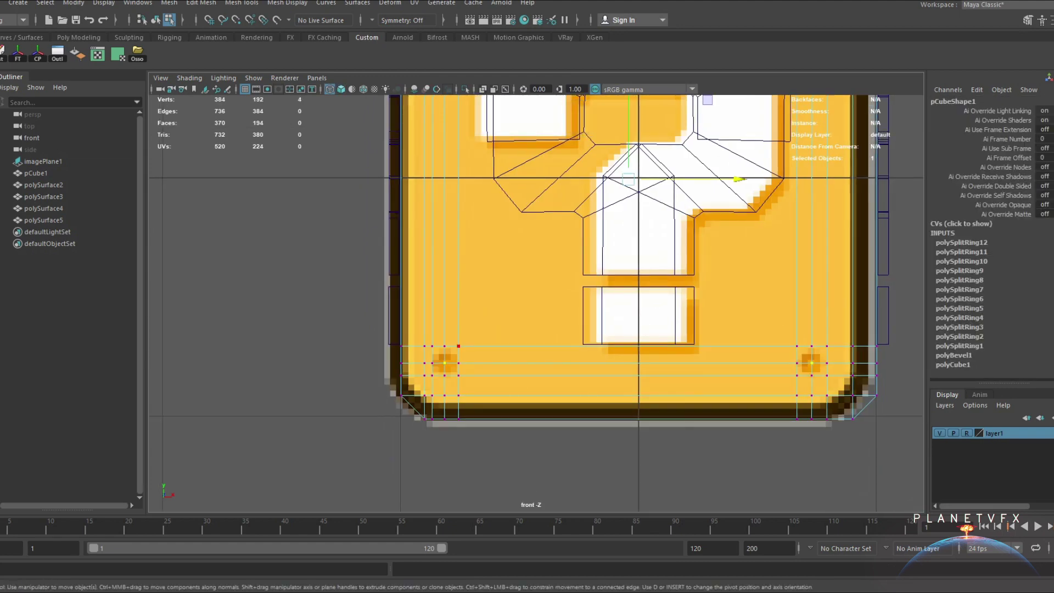
key("5")
left_click_drag(527, 296, 654, 332, "alt")
key("4")
left_click(815, 373, "shift")
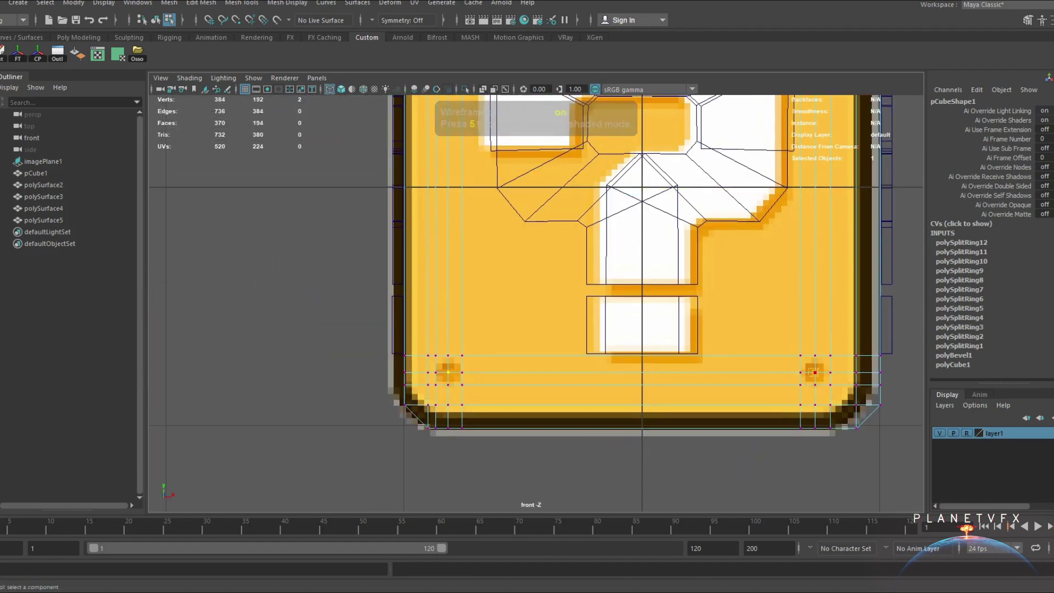
middle_click_drag(815, 372, 814, 505, "alt")
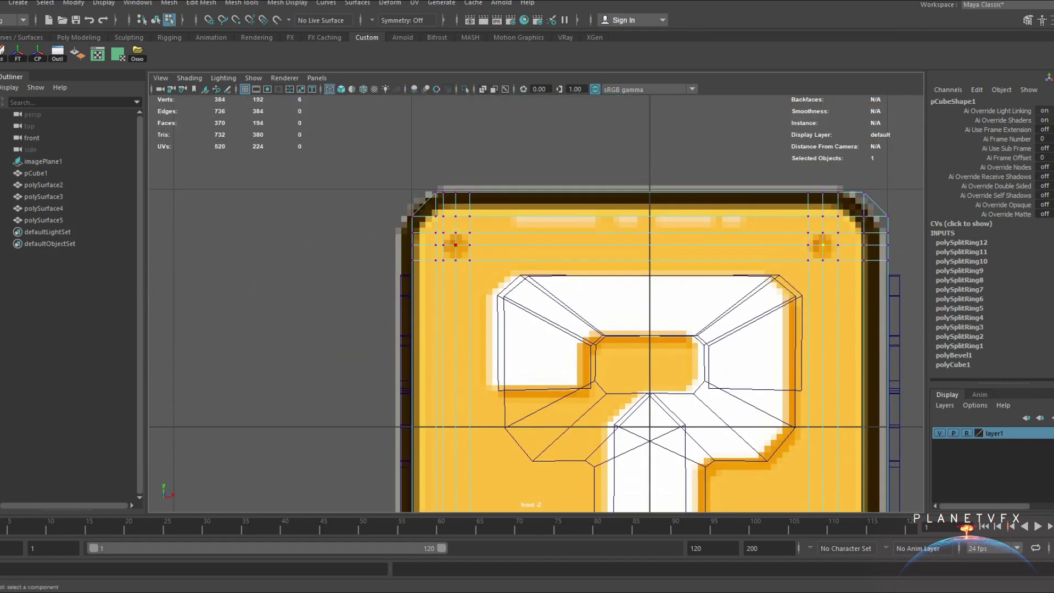
key("5")
mouse_move(527, 297)
left_mouse_down("alt")
mouse_move(593, 305)
mouse_move(737, 225)
left_mouse_up("alt")
Rotate the cube 90 degrees about Y so its undivided sides face the front view
key("F8")
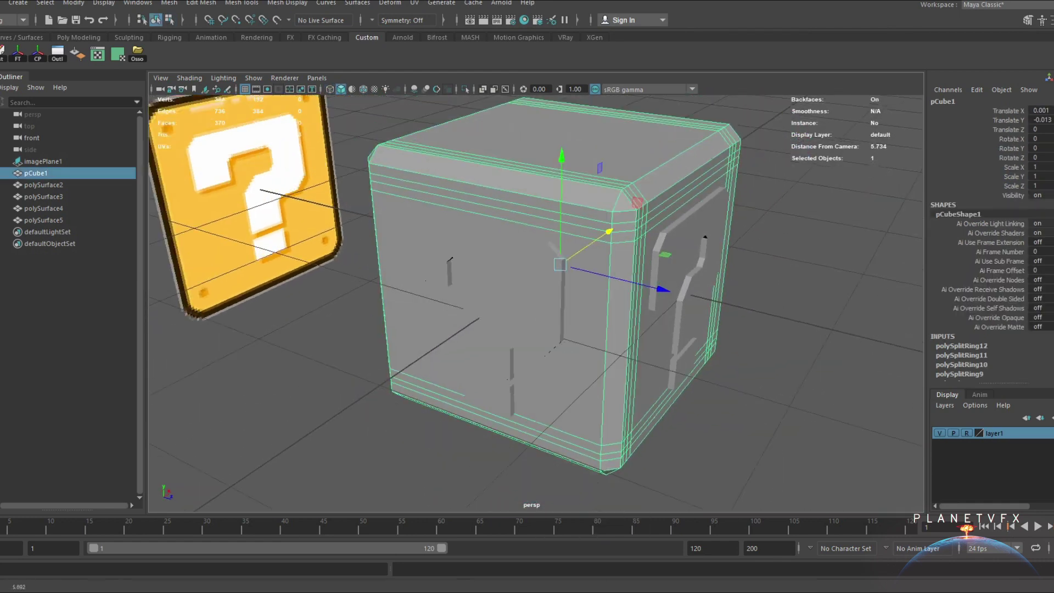
key("e")
key("space")
left_click_drag(510, 346, 511, 384)
key("6")
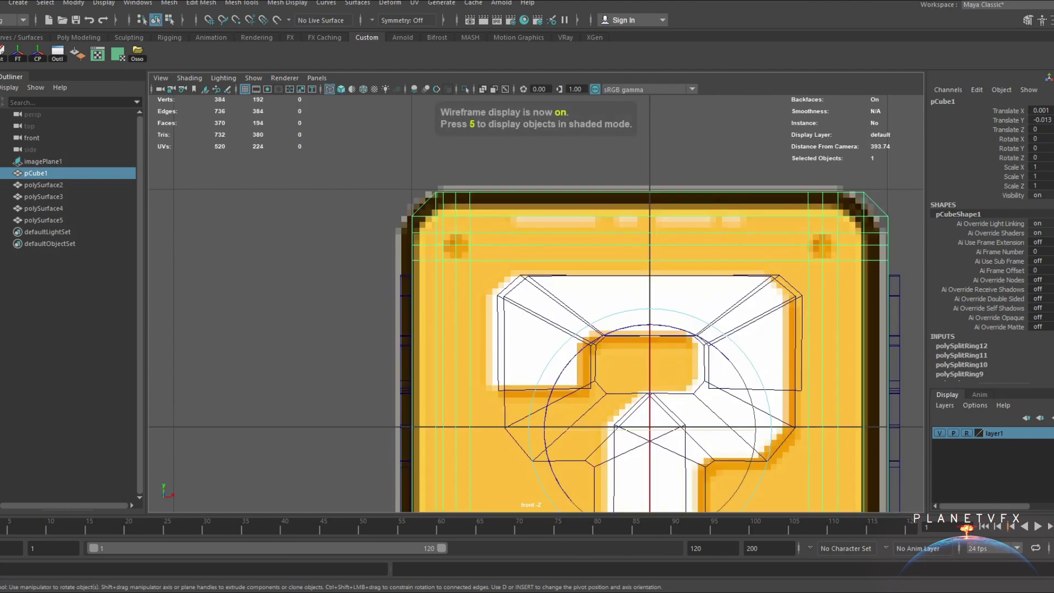
key("5")
left_click_drag(604, 430, 714, 430)
key("w")
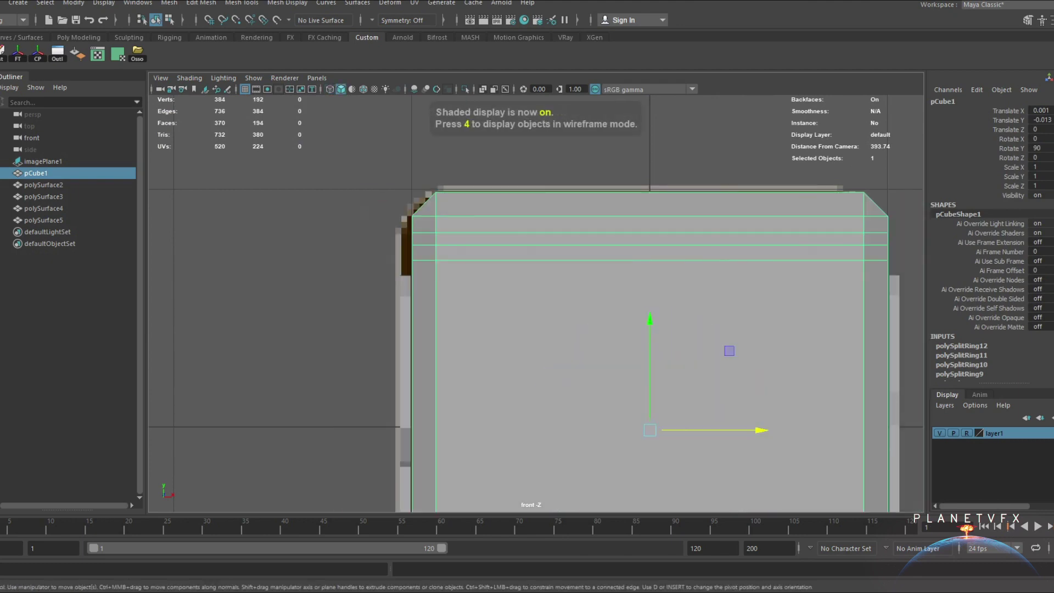
Insert six vertical edge loops on the rotated cube, three at the left corner dots and three at the right
key("4")
right_click_drag(501, 230, 447, 182, "shift")
left_click(443, 193)
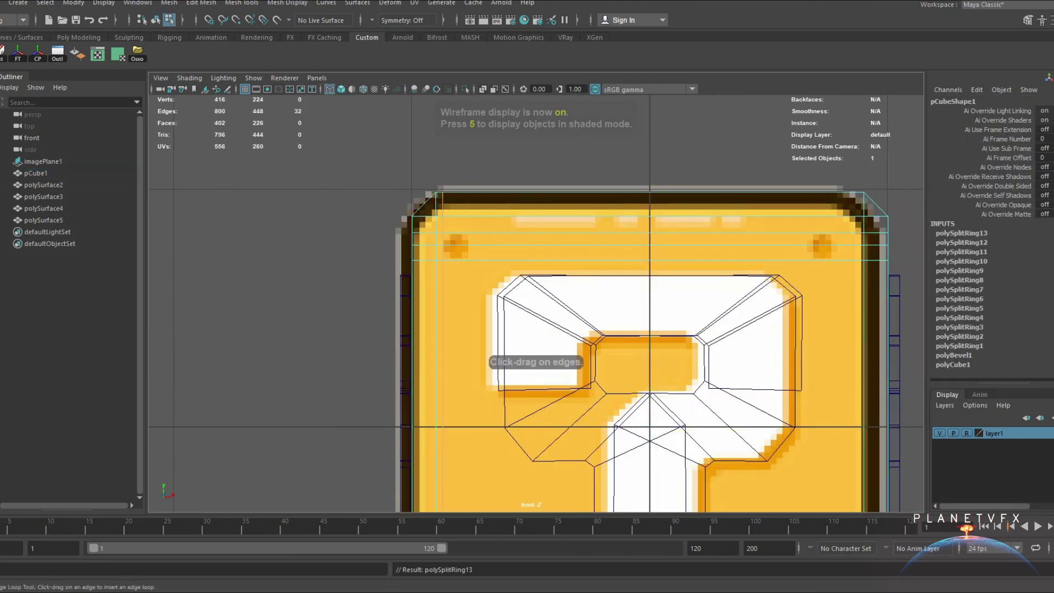
left_click(456, 193)
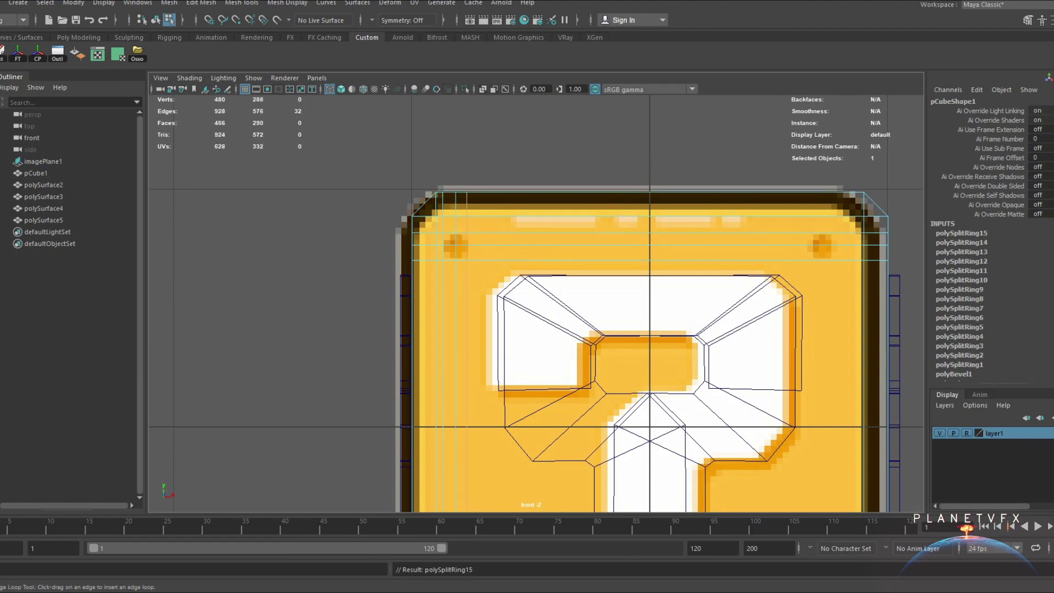
middle_click_drag(604, 329, 506, 330, "alt")
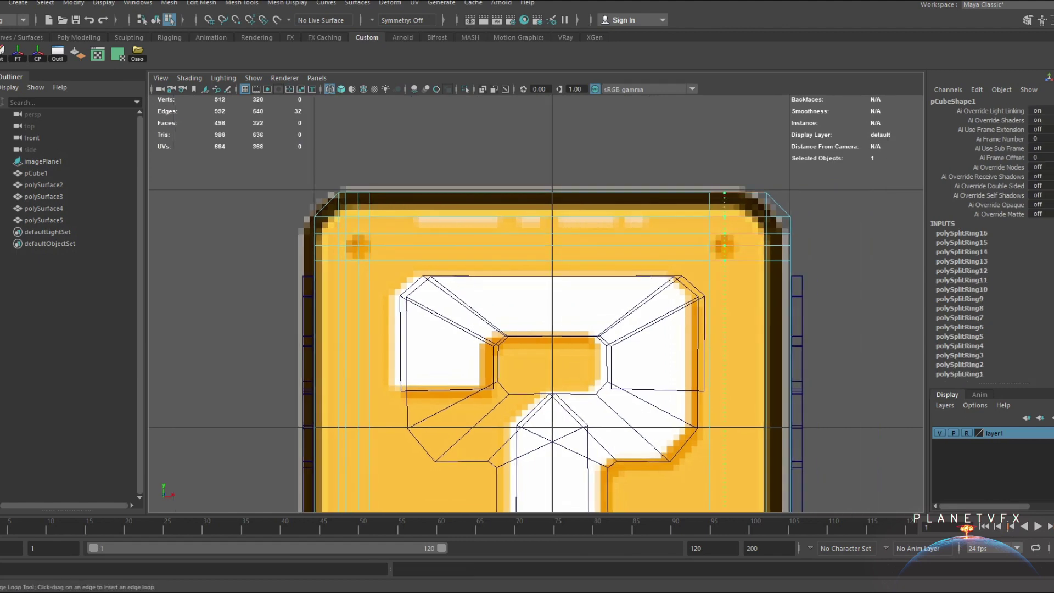
scroll(536, 302, "down", 3)
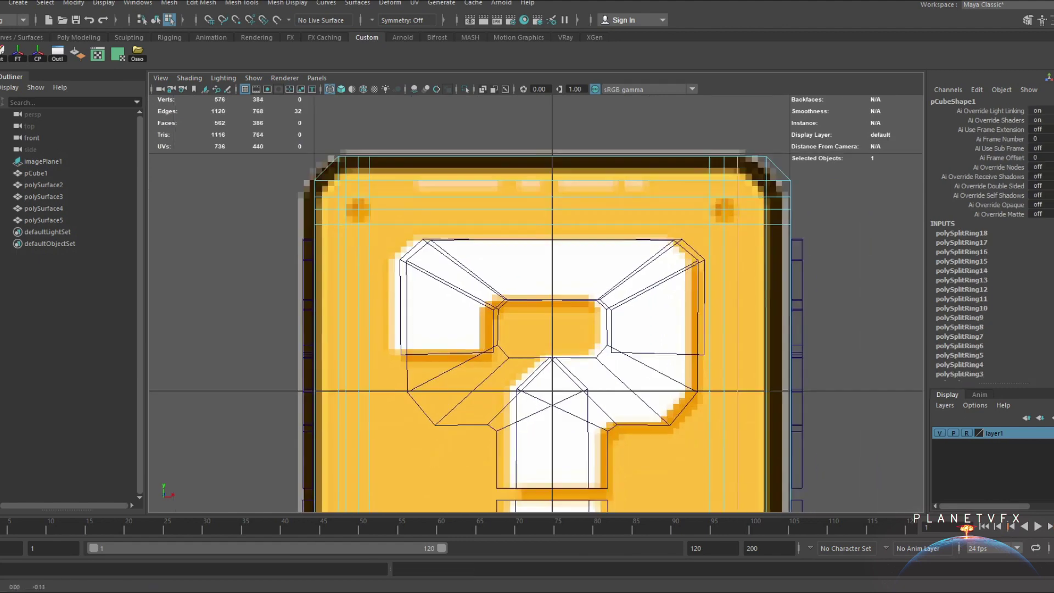
Select the cube vertices at the centers of the upper and lower corner dots in the front view
middle_click_drag(535, 330, 536, 248, "alt")
scroll(535, 302, "up", 3)
key("w")
right_click_drag(610, 201, 659, 165)
left_click(374, 154)
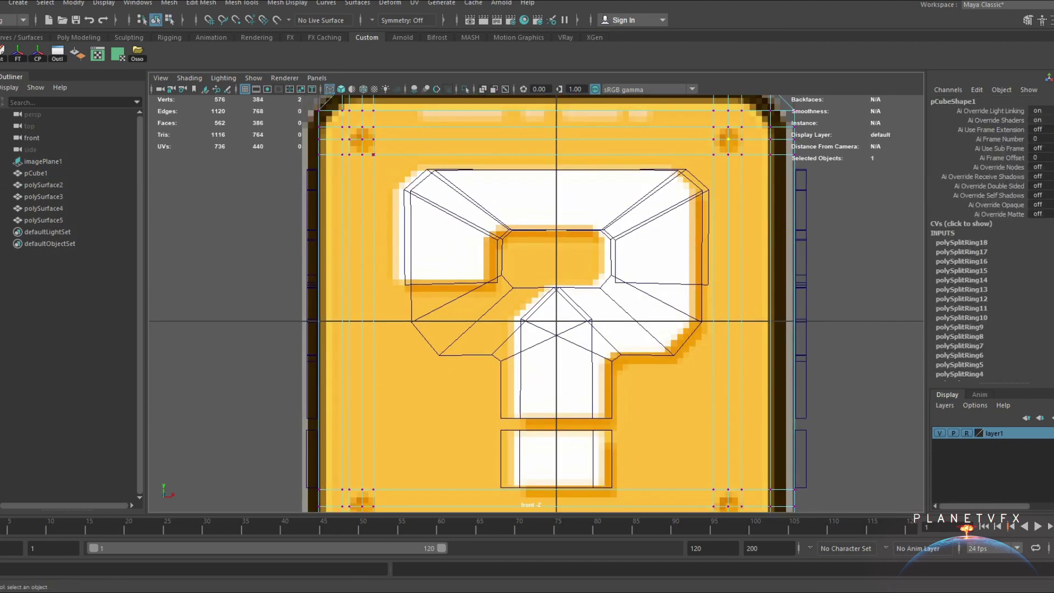
middle_click_drag(535, 330, 546, 202, "alt")
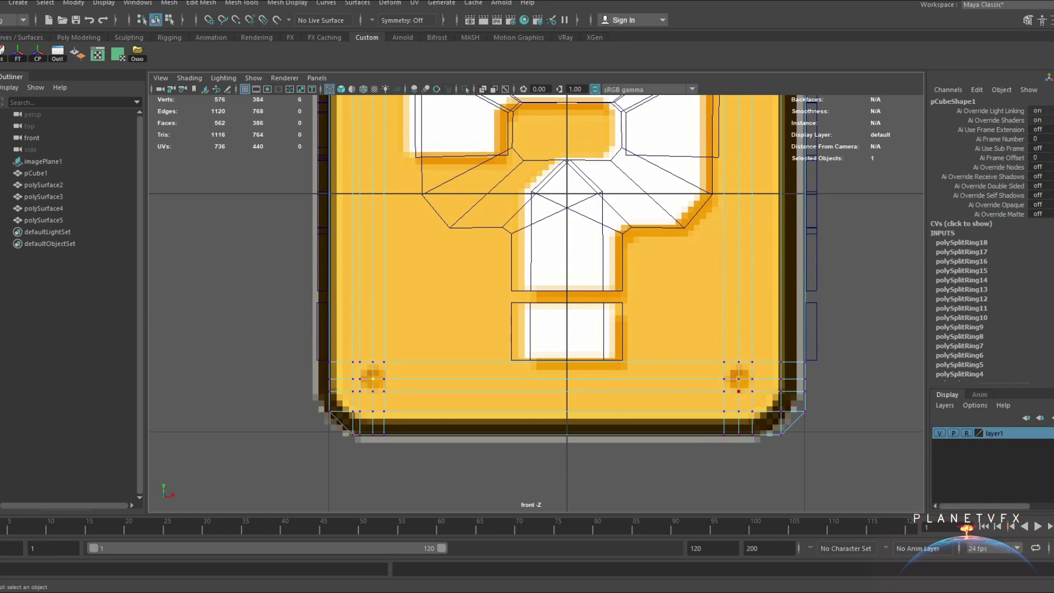
Add the vertices at the centers of the upper and lower corner dots in the side view to the selection
key("space")
left_click_drag(739, 379, 823, 330)
scroll(458, 240, "up", 10)
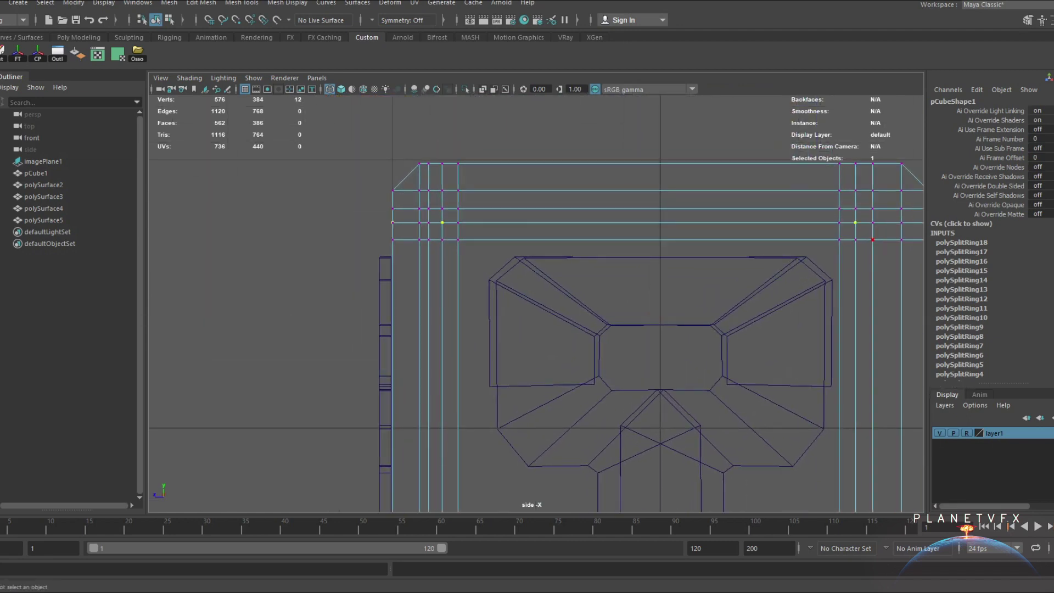
middle_click_drag(537, 357, 479, 126, "alt")
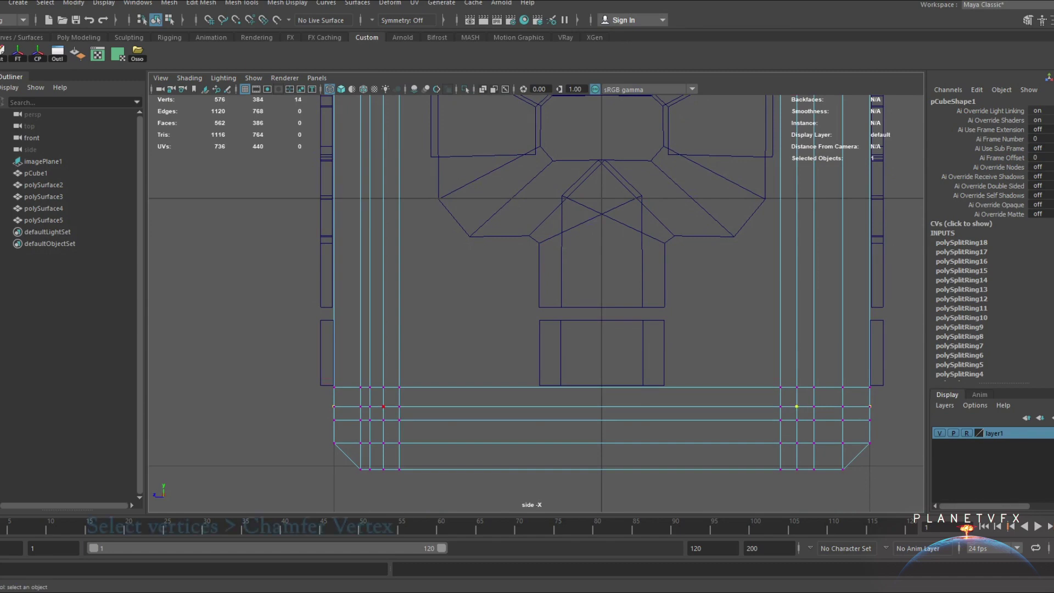
left_click(383, 406, "shift")
scroll(536, 304, "down", 3)
scroll(549, 274, "up", 3)
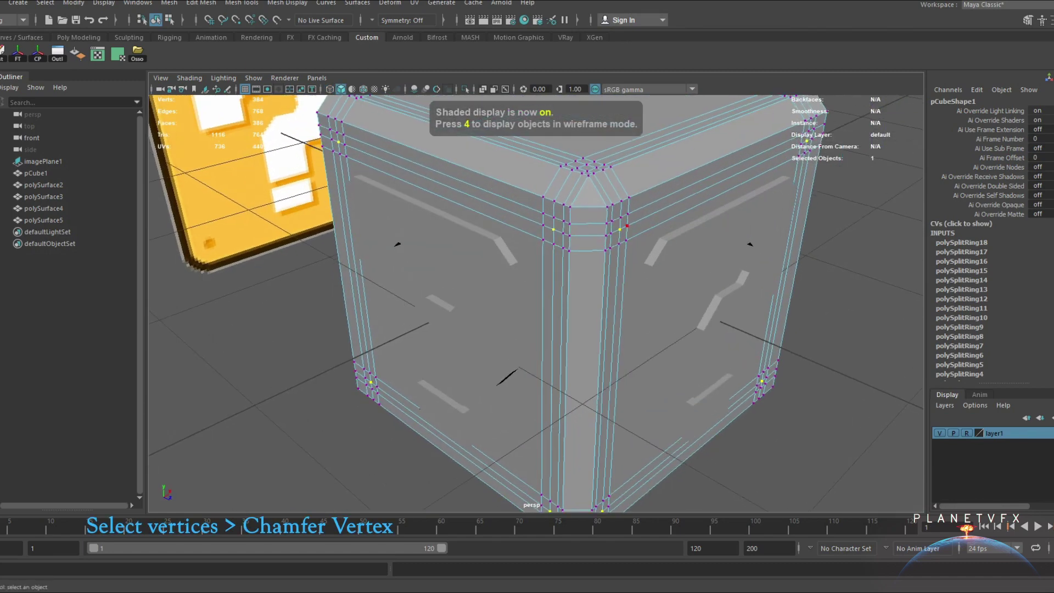
Chamfer the selected dot-center vertices with a width of 0.55, comparing their size with the reference dots
right_click_drag(600, 254, 736, 310, "shift")
left_click_drag(549, 329, 604, 329, "alt")
scroll(527, 274, "up", 3)
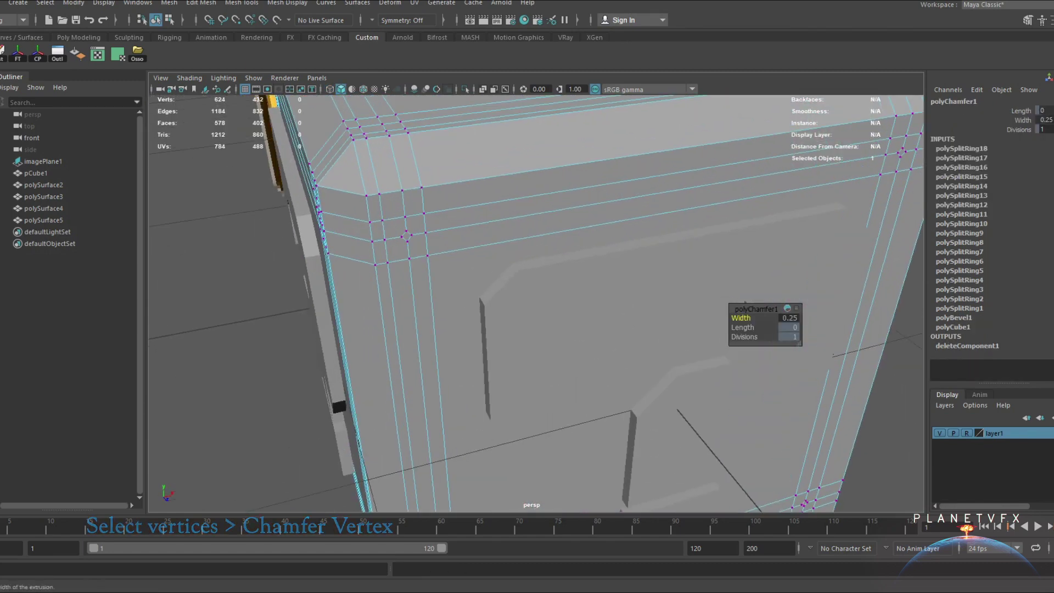
key("space")
left_click_drag(513, 242, 513, 291)
key("4")
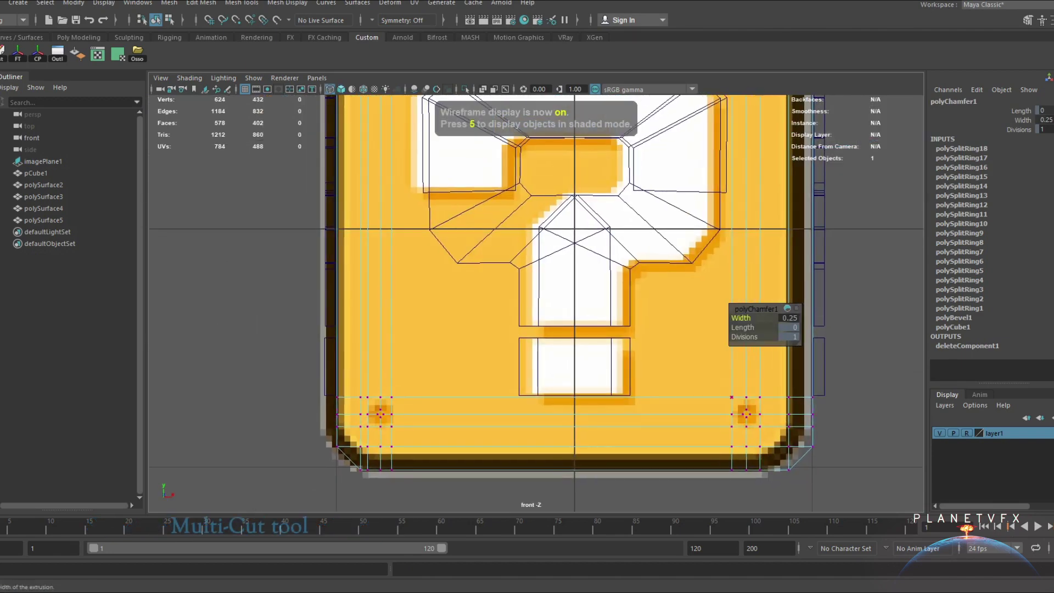
key("space")
left_click_drag(542, 301, 542, 253)
key("5")
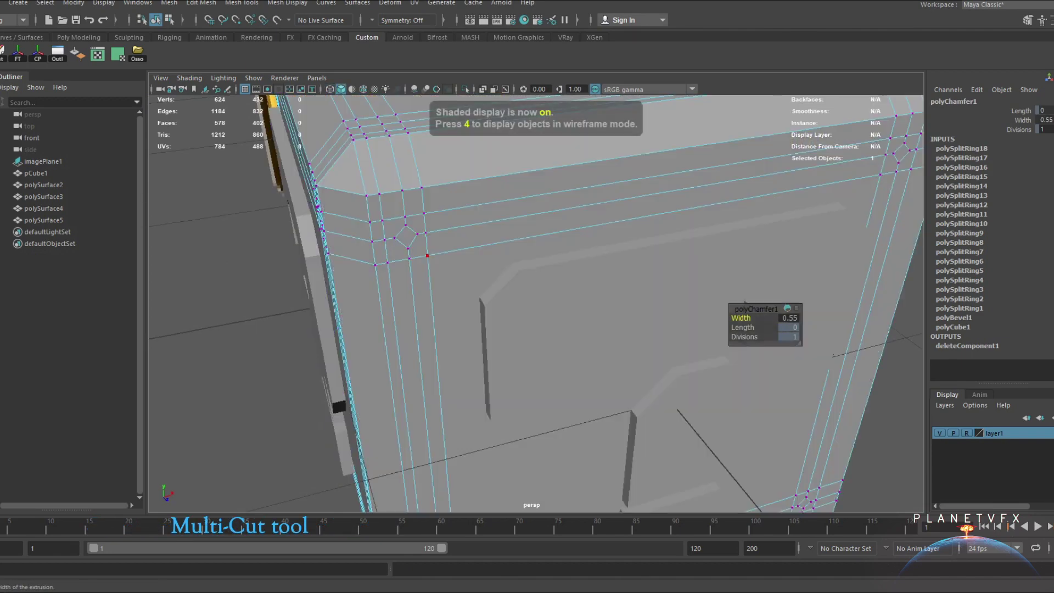
With Multi-Cut, connect the diamonds at the first face's upper corner dots to the corners of their surrounding grid cells
left_click(35, 173)
right_click_drag(519, 242, 477, 234, "shift")
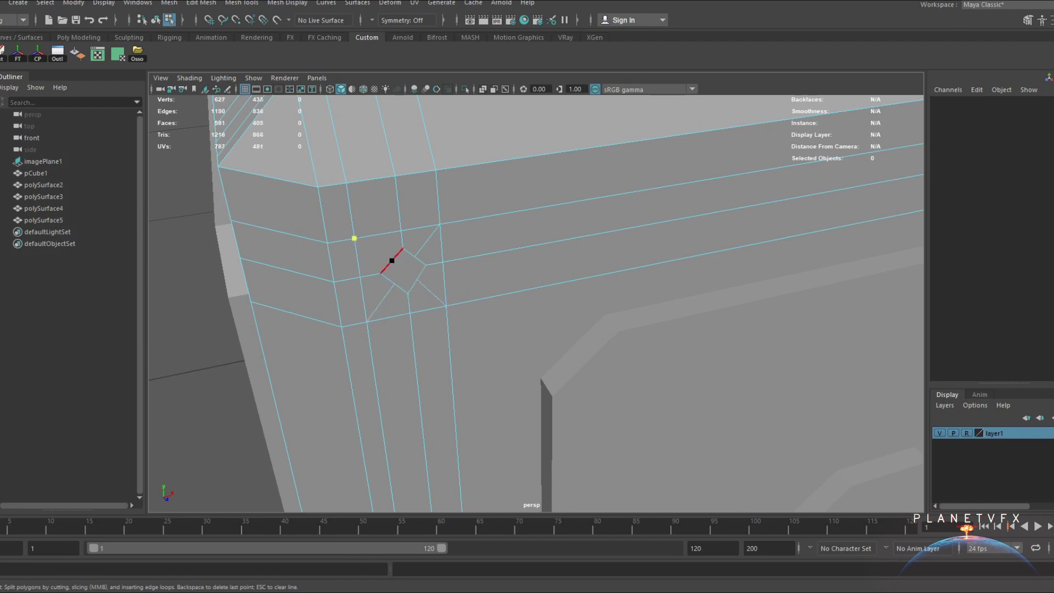
middle_click_drag(392, 260, 677, 308, "alt")
left_click(548, 248)
right_click_drag(547, 247, 641, 271, "alt")
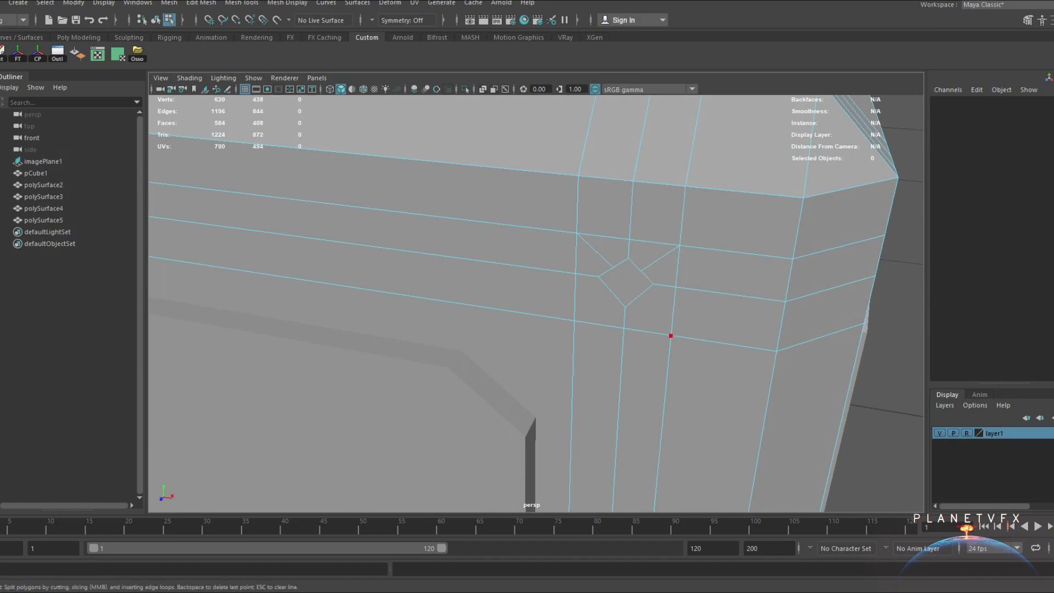
Cut diagonal edges from the diamonds at the first face's lower corner dots to the surrounding grid corners
right_click_drag(724, 342, 617, 303, "alt")
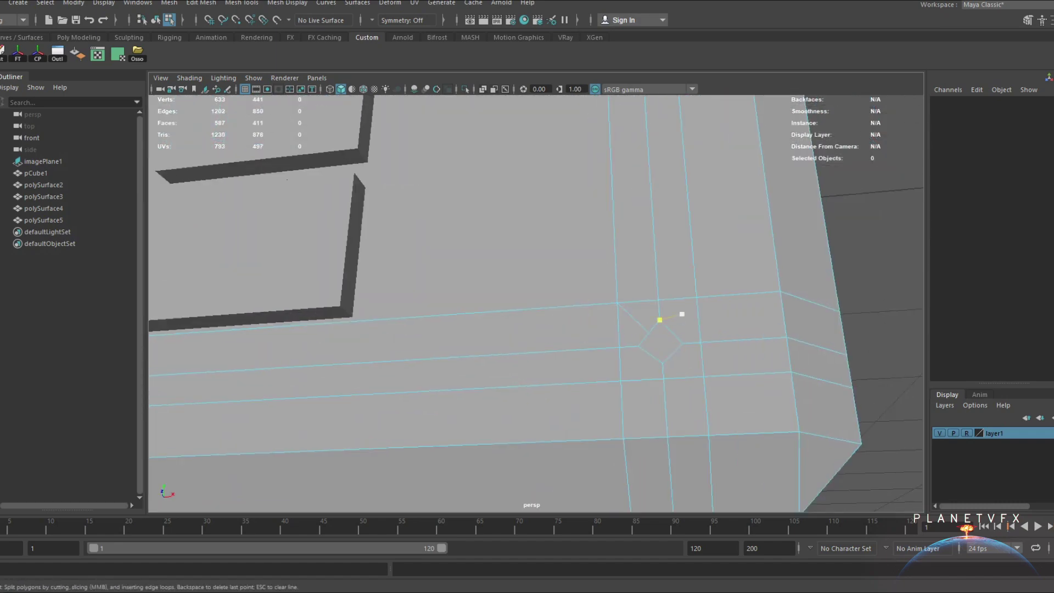
key("Return")
left_click_drag(621, 380, 448, 341, "alt")
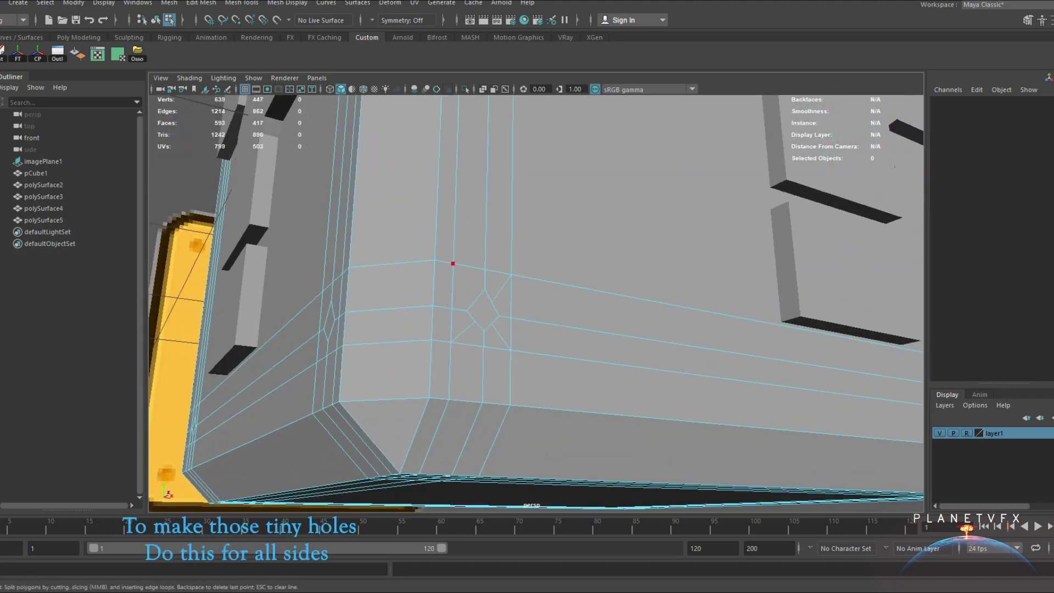
left_click_drag(536, 302, 417, 316, "alt")
key("Return")
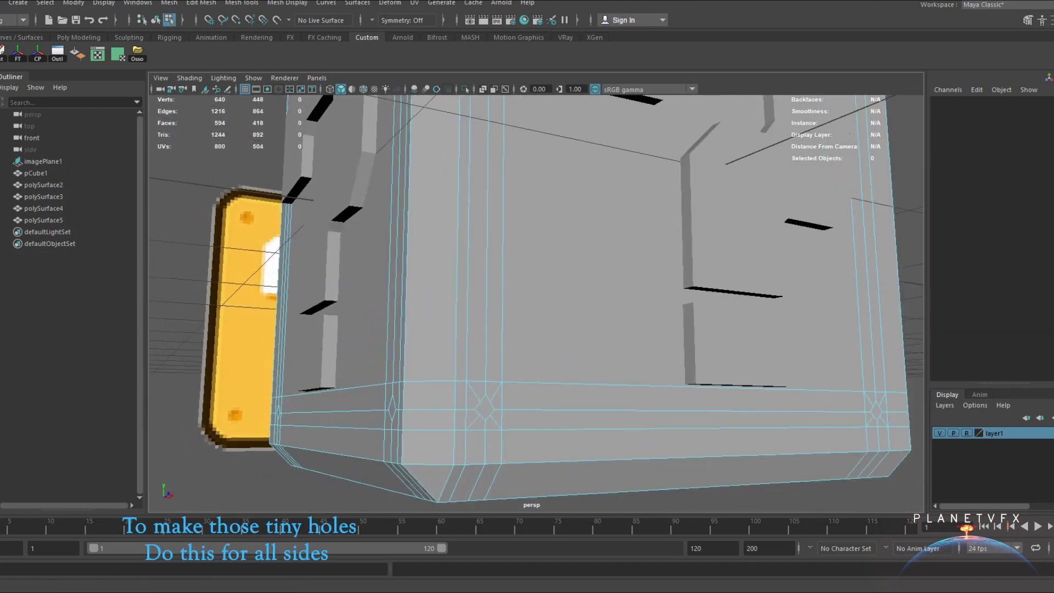
In the front view, scale the four diagonal vertices of each lower corner dot outward to round the diamonds
key("4")
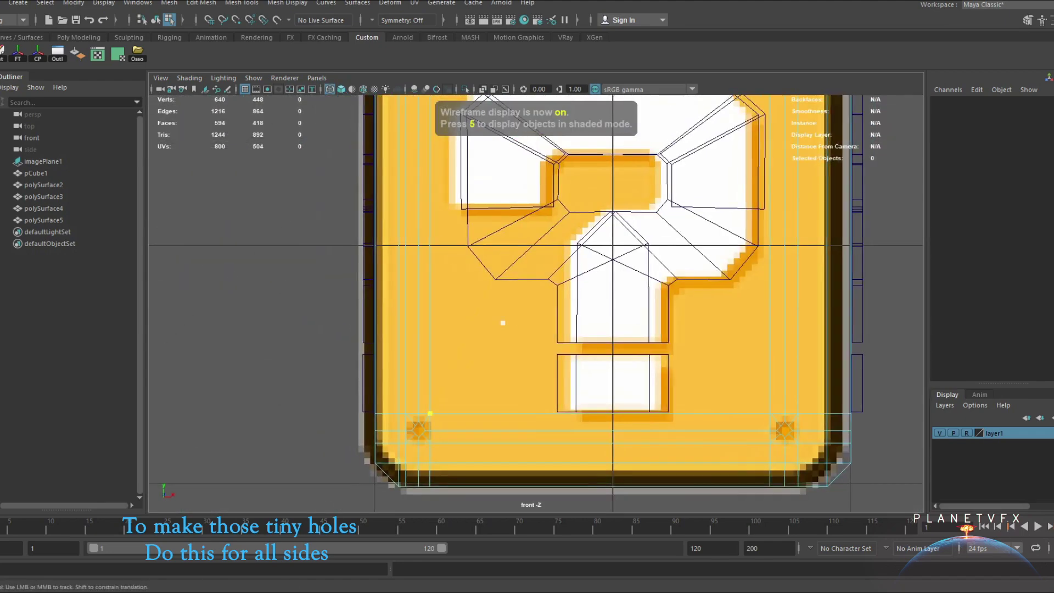
scroll(418, 431, "up", 5)
left_click(393, 383)
key("r")
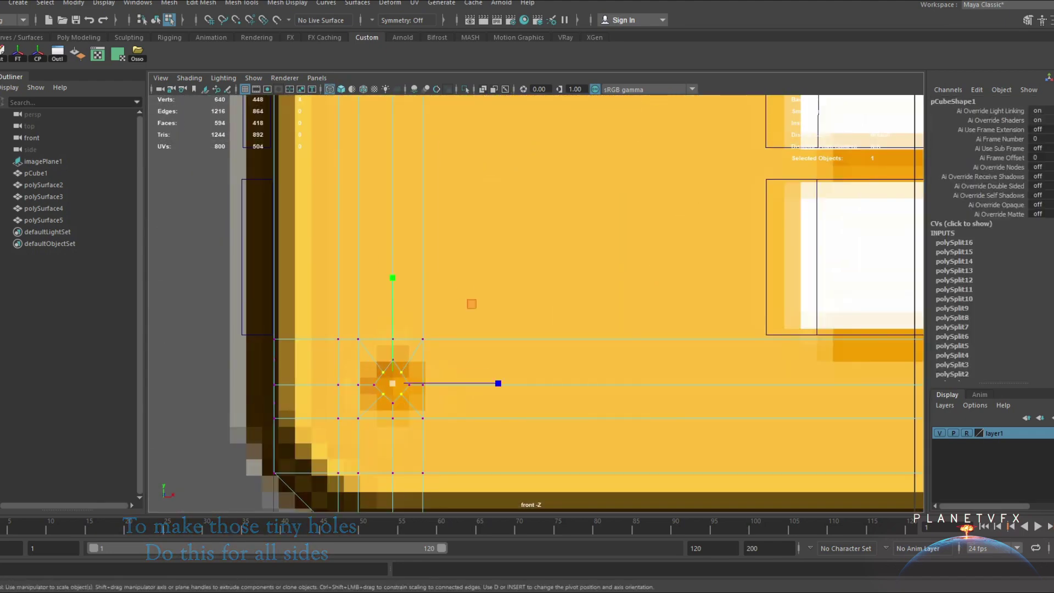
left_click_drag(393, 383, 425, 383)
middle_click_drag(470, 305, 187, 297, "alt")
scroll(647, 388, "up", 3)
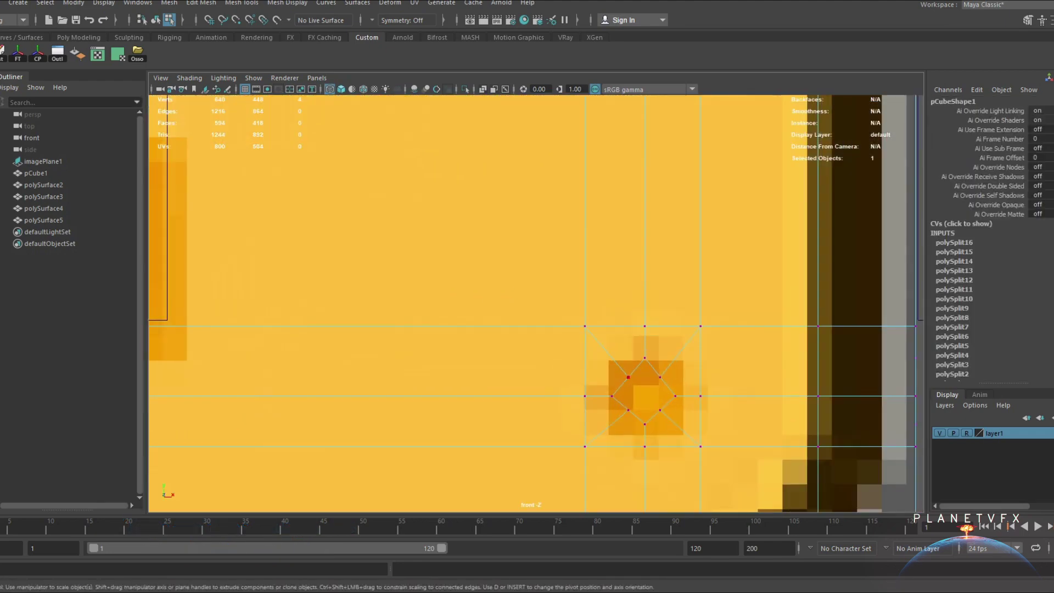
key("q")
left_click(629, 376)
left_click(660, 377, "shift")
scroll(644, 393, "down", 8)
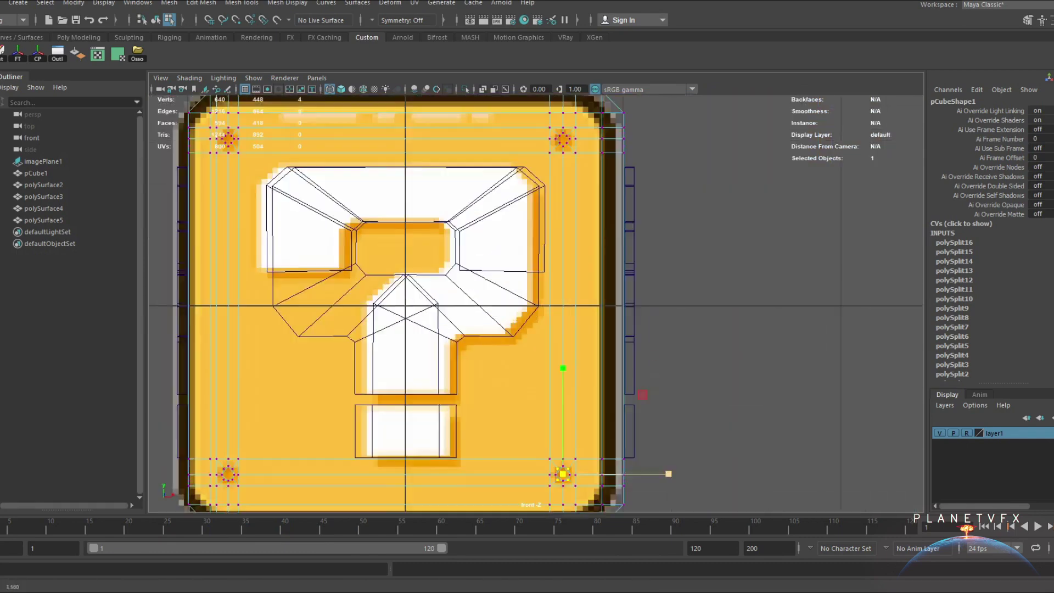
Scale the four diagonal vertices of the upper right and upper left corner dots outward to round them
middle_click_drag(604, 264, 596, 410, "alt")
scroll(624, 218, "up", 8)
key("q")
left_click(608, 205)
left_click(609, 235, "shift")
left_click(638, 234, "shift")
left_click(639, 205, "shift")
left_click_drag(659, 220, 670, 220)
middle_click_drag(219, 247, 905, 294, "alt")
key("q")
key("r")
left_click_drag(493, 245, 571, 267)
In perspective, use Multi-Cut to connect the second face's upper right diamond to its surrounding grid corners
key("space")
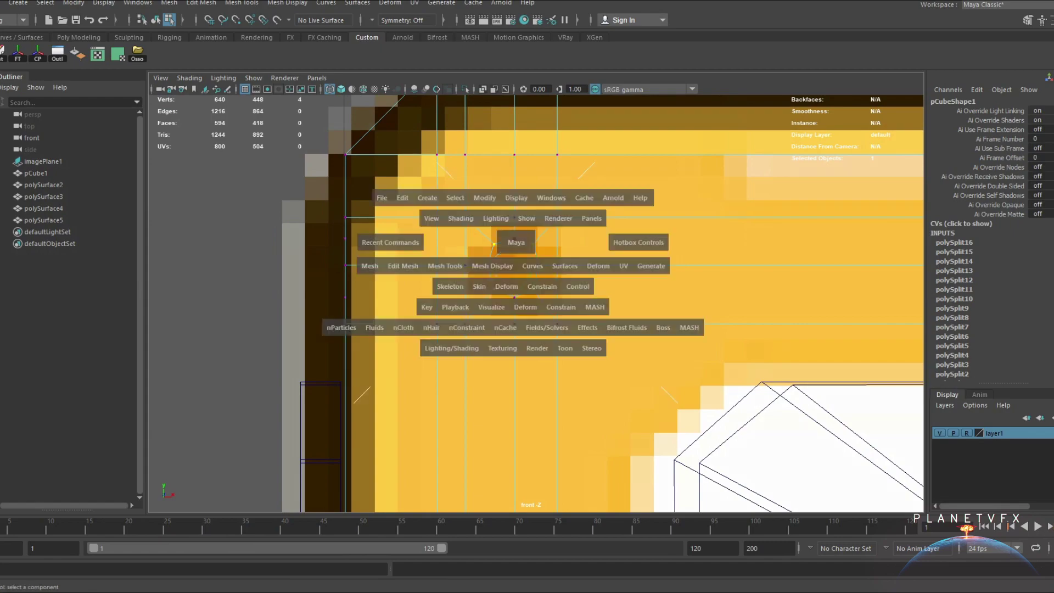
left_click_drag(516, 242, 516, 212)
key("5")
key("F8")
scroll(527, 307, "down", 4)
mouse_move(550, 297)
left_mouse_down("alt")
mouse_move(461, 313)
mouse_move(505, 324)
left_mouse_up("alt")
scroll(527, 308, "up", 5)
right_click_drag(626, 242, 568, 240)
right_click_drag(659, 258, 684, 231, "alt")
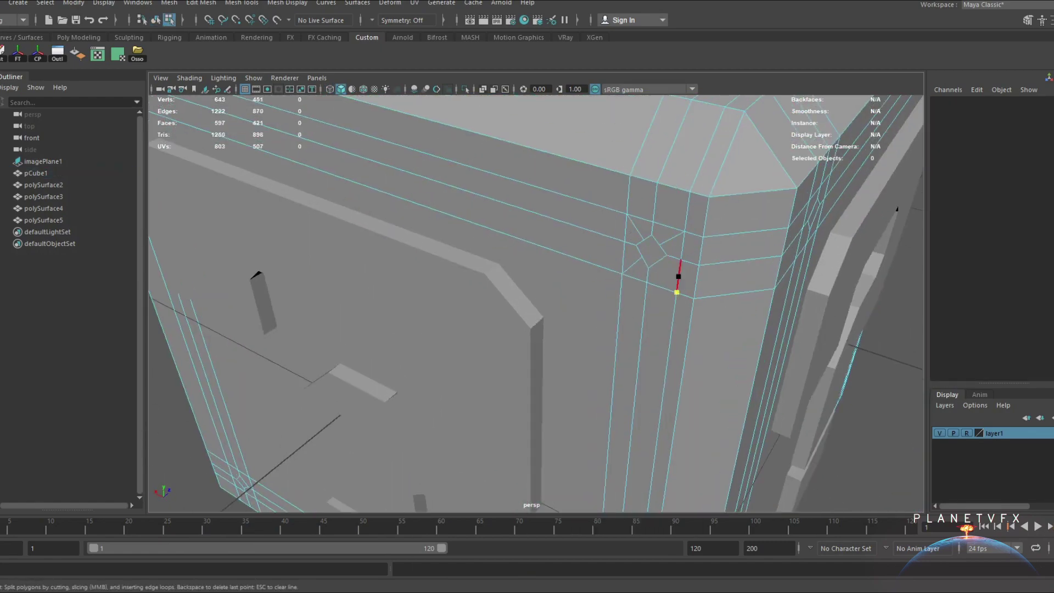
Cut diagonal edges between the second face's two lower diamonds and their surrounding grid corners
left_click_drag(536, 302, 494, 307, "alt")
right_click_drag(495, 307, 549, 308, "alt")
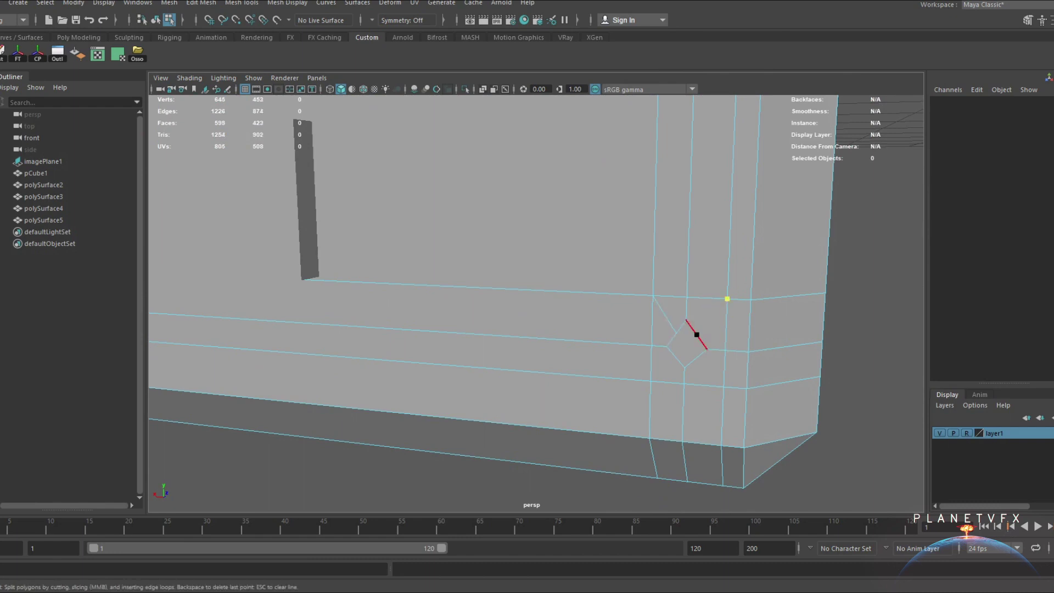
right_click(651, 381)
left_click_drag(494, 329, 593, 329, "alt")
middle_click_drag(340, 329, 434, 321, "alt")
left_click(405, 340)
left_click(433, 306)
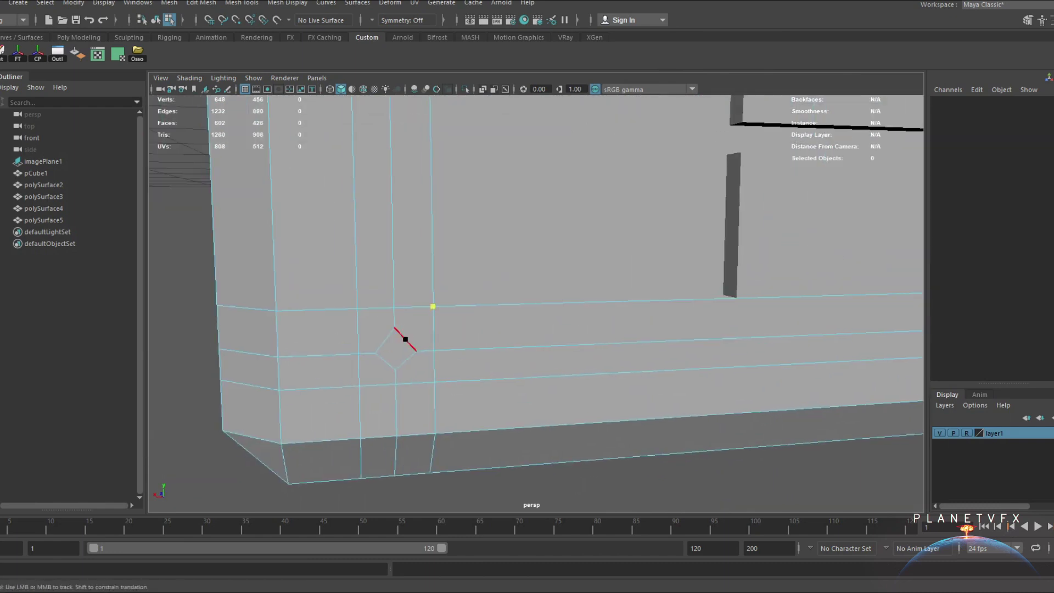
left_click(384, 340)
right_click(385, 341)
Cut diagonal edges from the second face's upper left diamond to its surrounding grid corners
left_click_drag(385, 341, 518, 385, "alt")
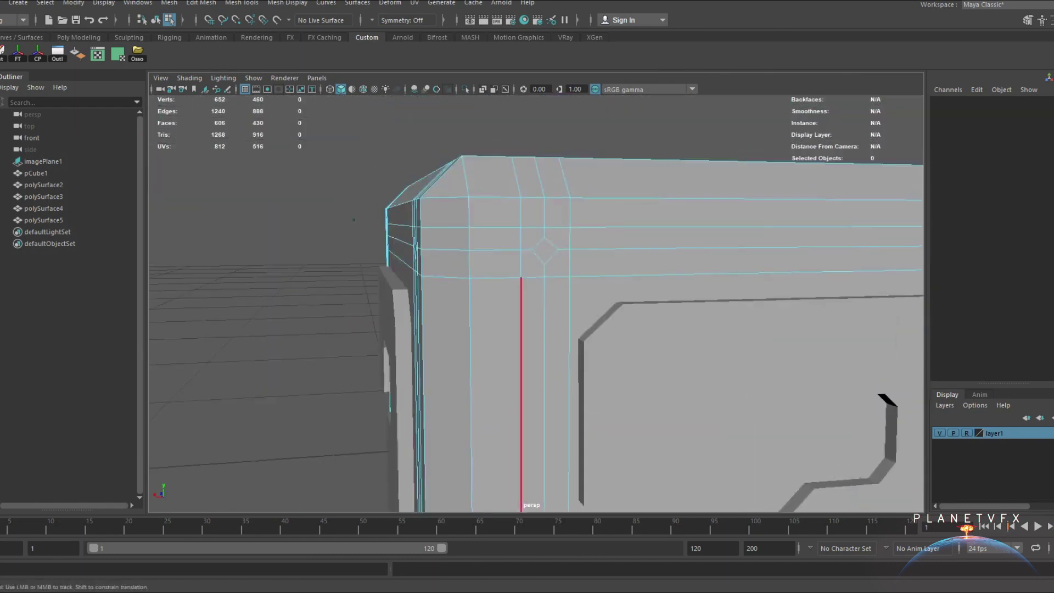
right_click_drag(518, 385, 549, 307, "alt")
left_click(495, 235)
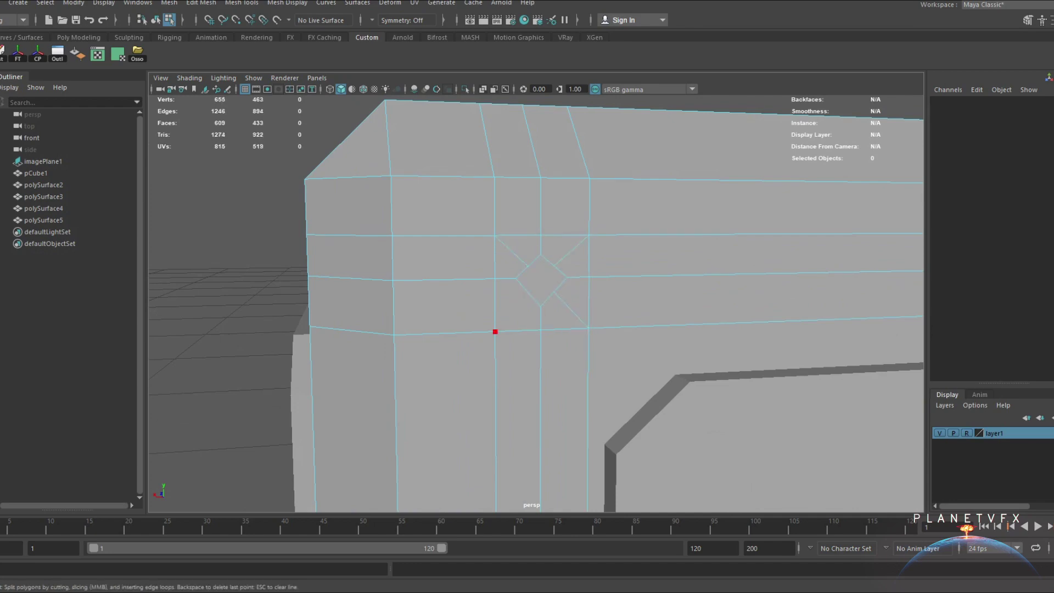
left_click(589, 303)
right_click(588, 304)
Connect the third face's upper right and lower right diamonds to their surrounding grid corners with diagonal cuts
left_click_drag(588, 303, 494, 307, "alt")
right_click_drag(494, 308, 549, 308, "alt")
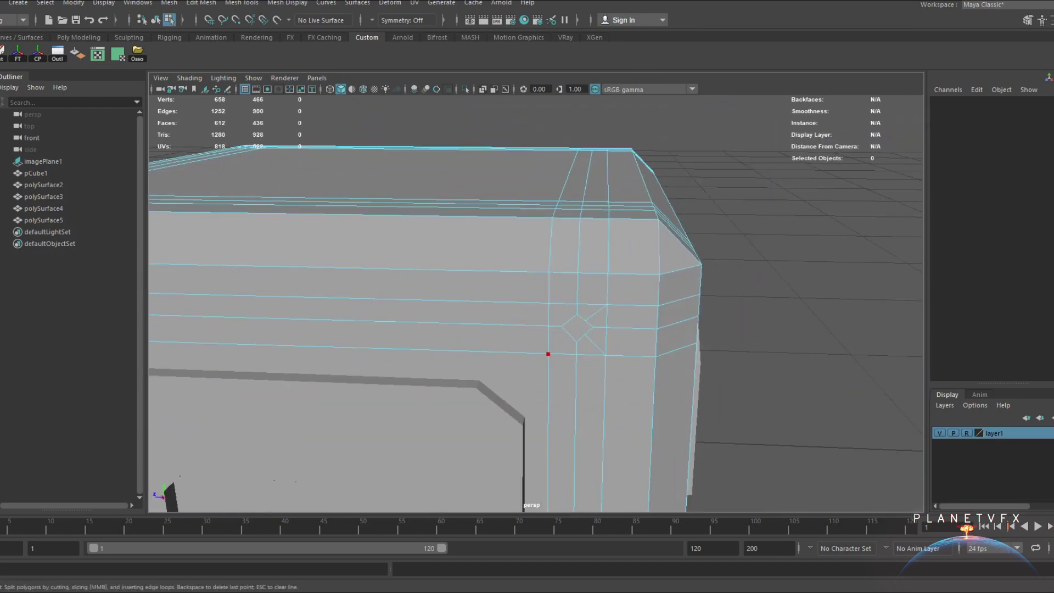
left_click(548, 303)
right_click(548, 303)
left_click_drag(548, 303, 595, 280, "alt")
right_click_drag(595, 280, 595, 308, "alt")
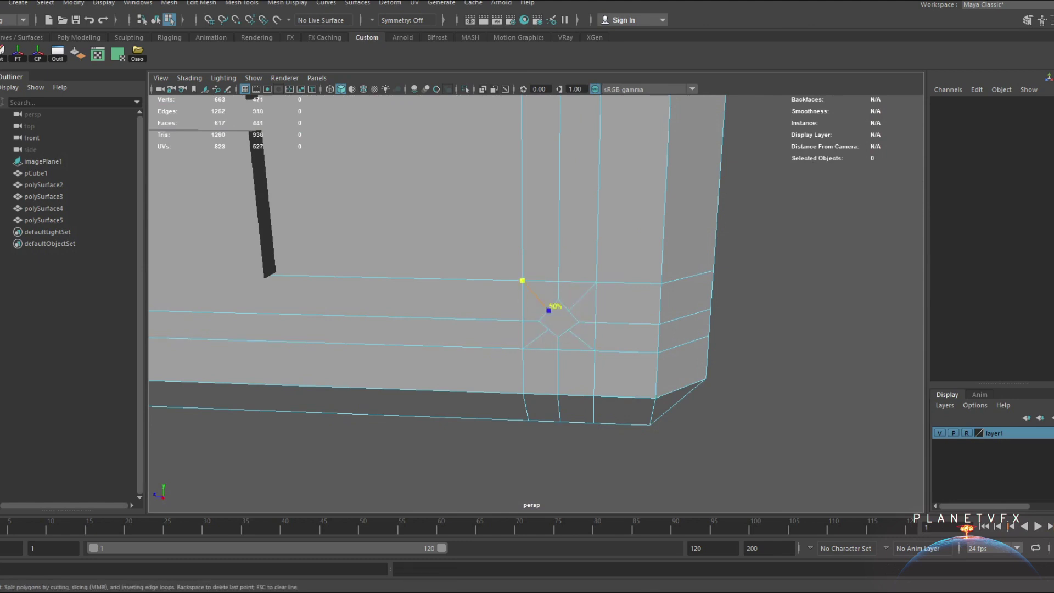
left_click(549, 310)
right_click(549, 310)
Connect the third face's lower left and upper left diamonds to their surrounding grid corners with diagonal cuts
left_click_drag(549, 311, 494, 307, "alt")
right_click_drag(494, 307, 527, 308, "alt")
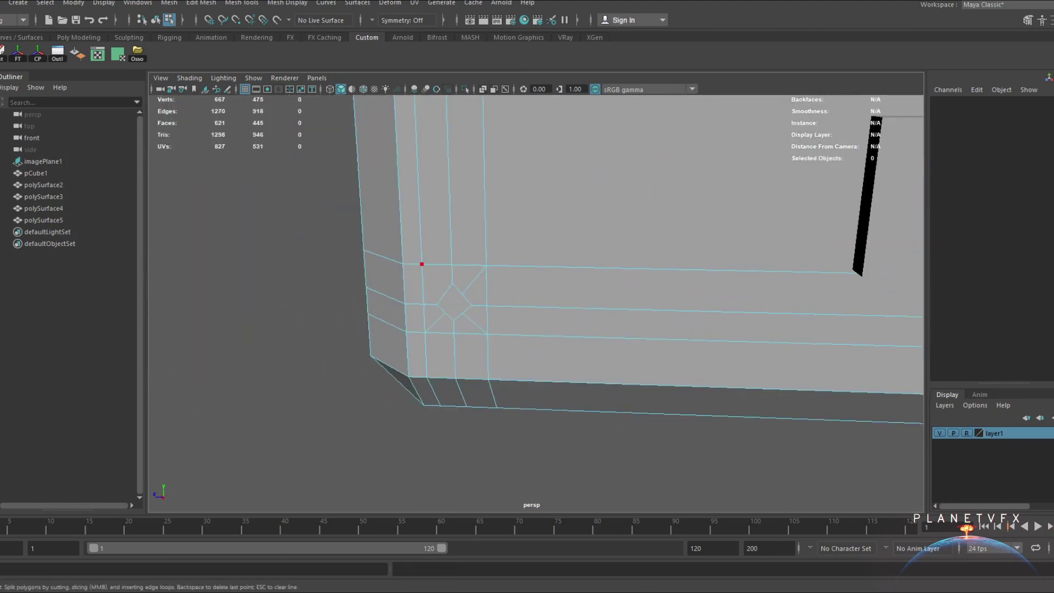
left_click(422, 264)
right_click(421, 264)
left_click_drag(422, 264, 518, 307, "alt")
right_click_drag(517, 308, 532, 244, "alt")
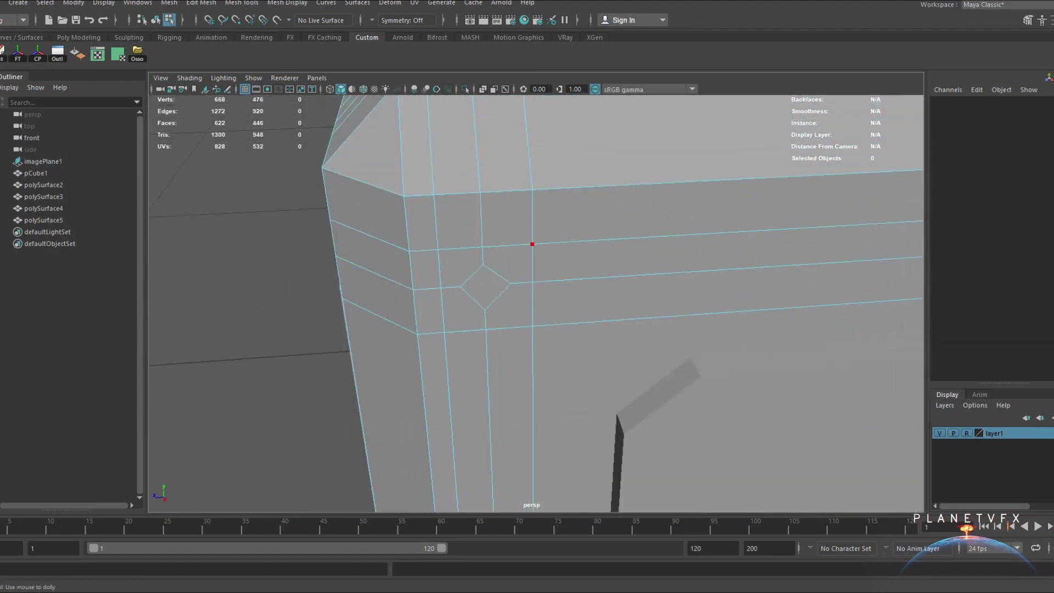
left_click(438, 250)
right_click(438, 250)
Cut diagonal edges around the upper right and lower right diamonds of the fourth face
left_click_drag(437, 250, 557, 322, "alt")
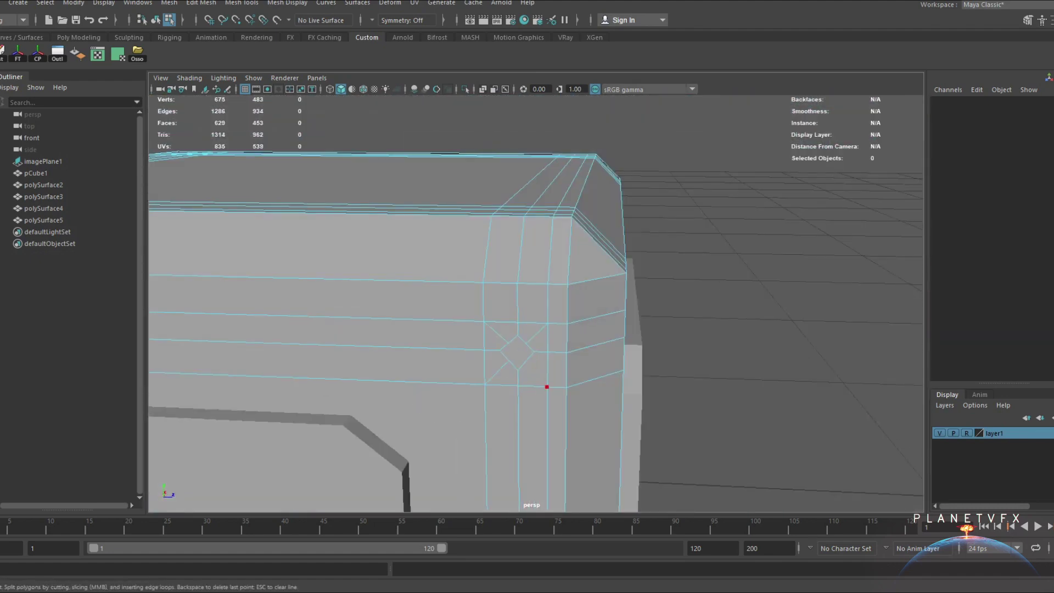
left_click(547, 387)
right_click(547, 387)
left_click_drag(547, 387, 571, 379, "alt")
right_click_drag(571, 379, 637, 335, "alt")
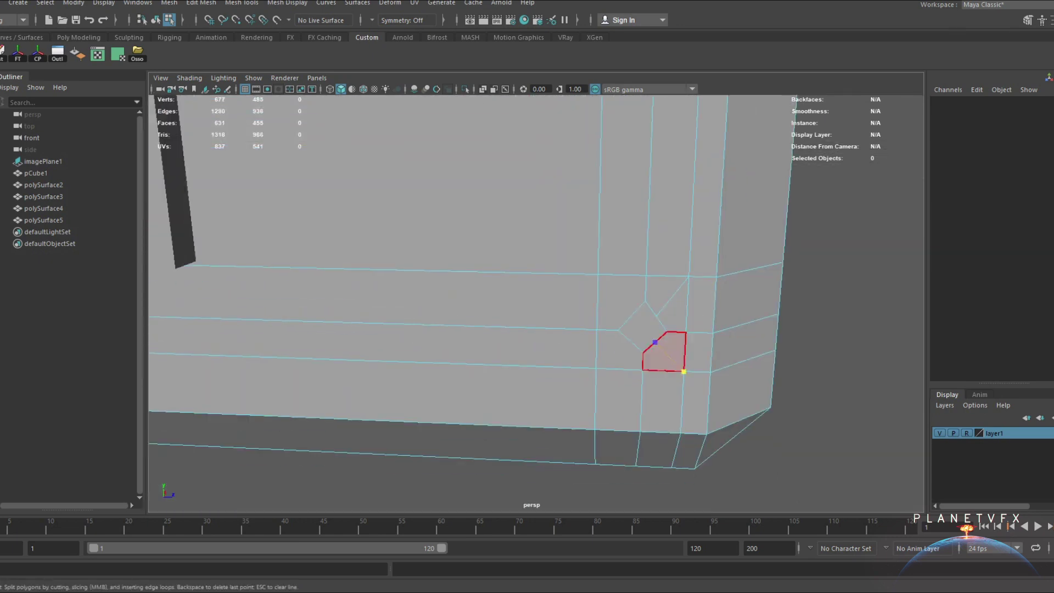
Cut diagonal edges around the lower left and upper left diamonds of the fourth face
left_click_drag(703, 362, 686, 330, "alt")
right_click_drag(687, 330, 669, 298, "alt")
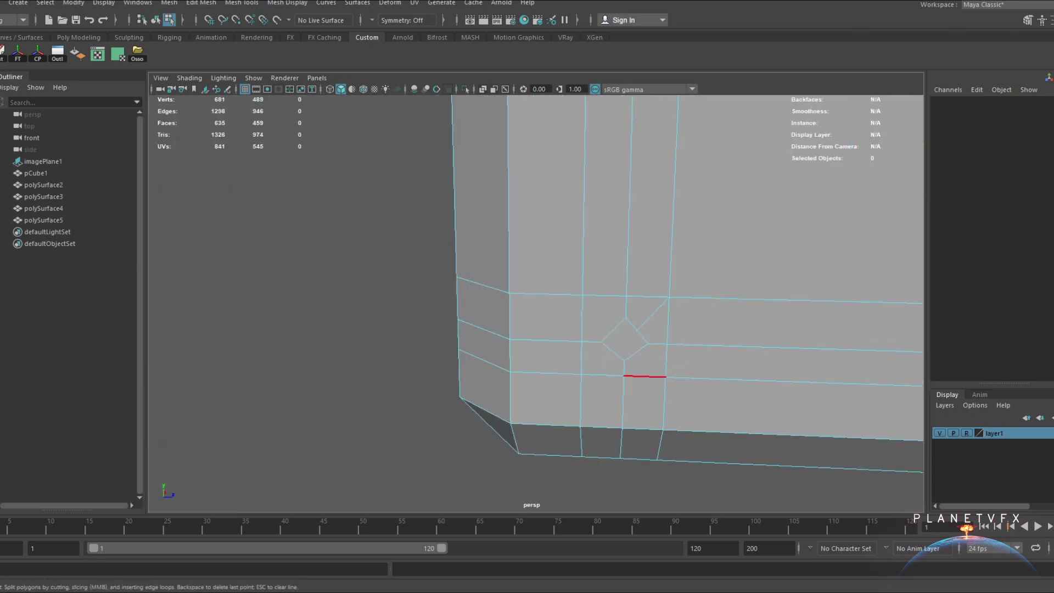
left_click_drag(714, 381, 604, 286, "alt")
middle_click_drag(604, 285, 545, 244, "alt")
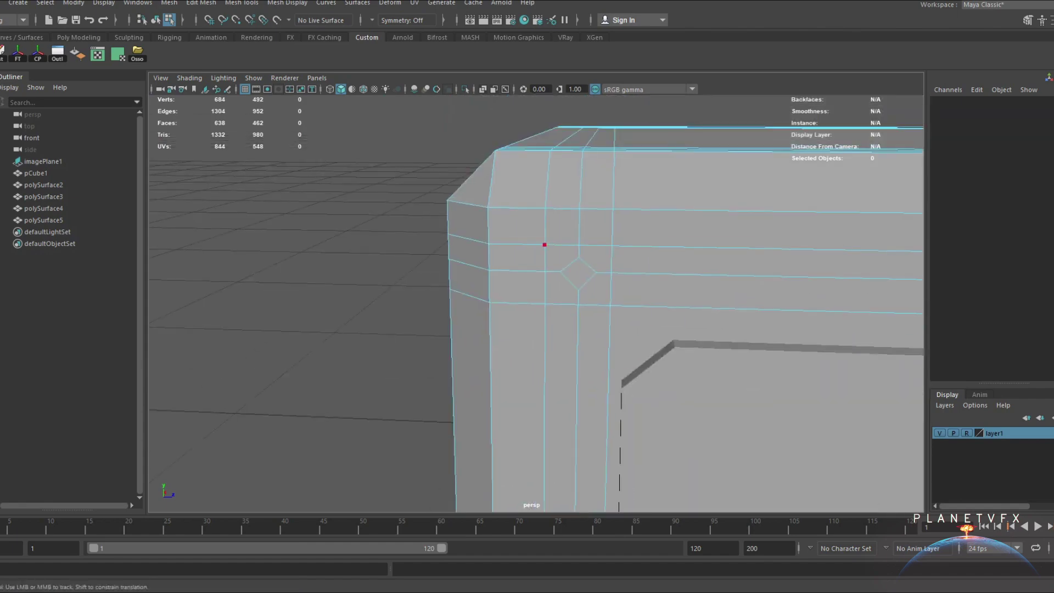
left_click(562, 304)
left_click_drag(561, 304, 641, 318, "alt")
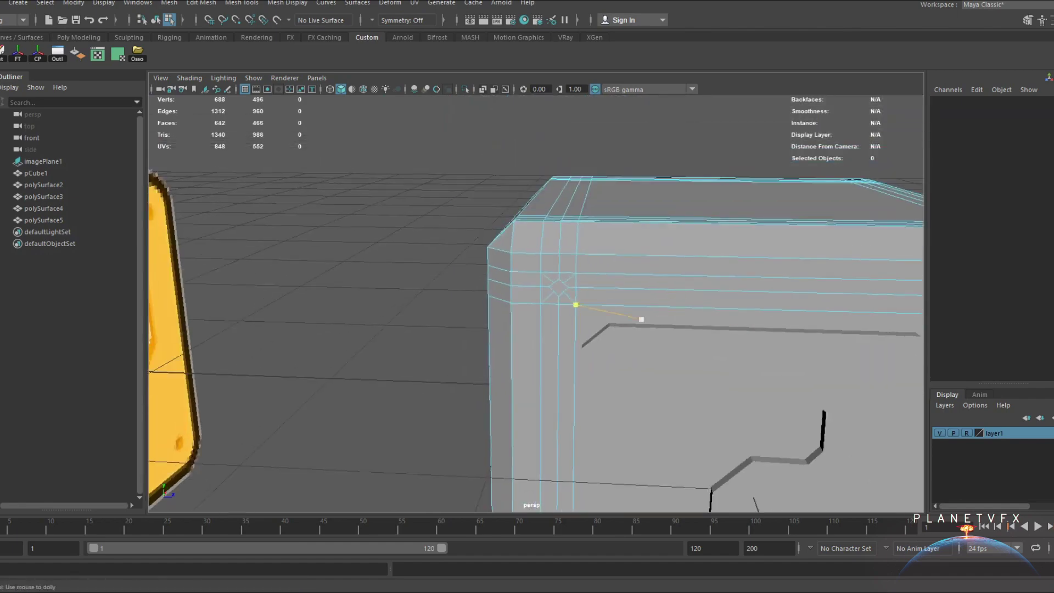
In the wireframe front view, scale the unrounded diagonal vertices of the opposite face's upper corner dots outward
key("space")
left_click_drag(540, 278, 541, 307)
key("4")
key("space")
left_click_drag(594, 283, 623, 280)
scroll(529, 288, "up", 10)
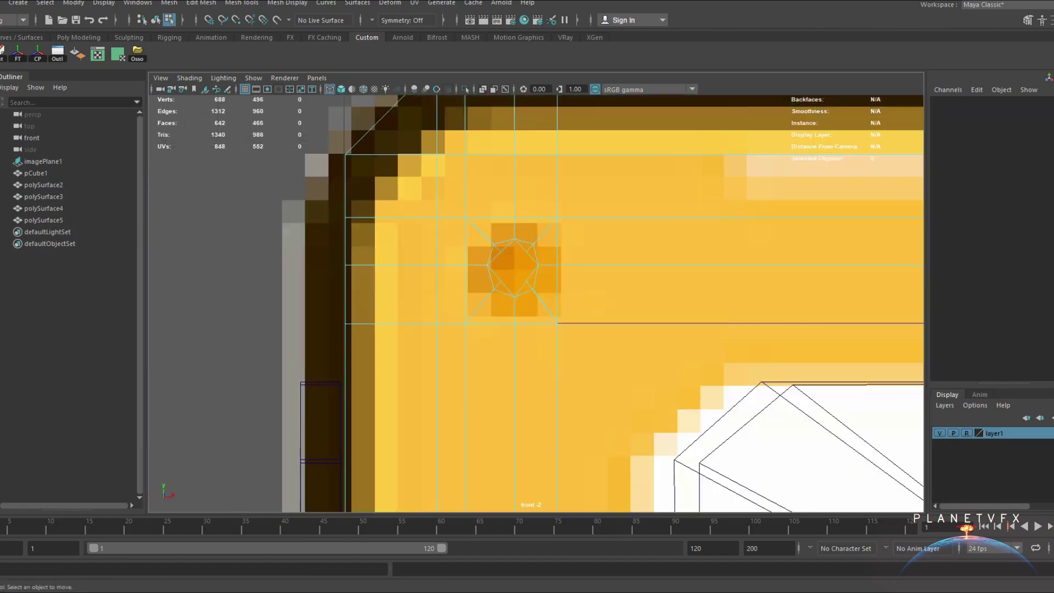
left_click_drag(505, 263, 555, 316)
scroll(560, 351, "down", 5)
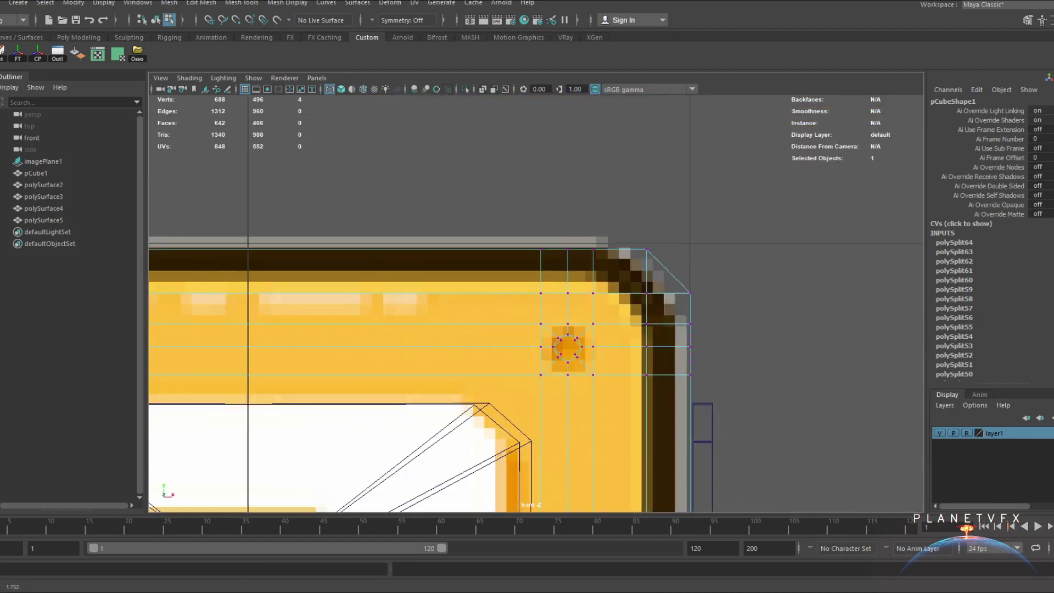
scroll(561, 352, "up", 2)
scroll(560, 352, "down", 3)
Scale the unrounded diagonal vertices of the opposite face's lower right and lower left corner dots outward
scroll(604, 340, "up", 5)
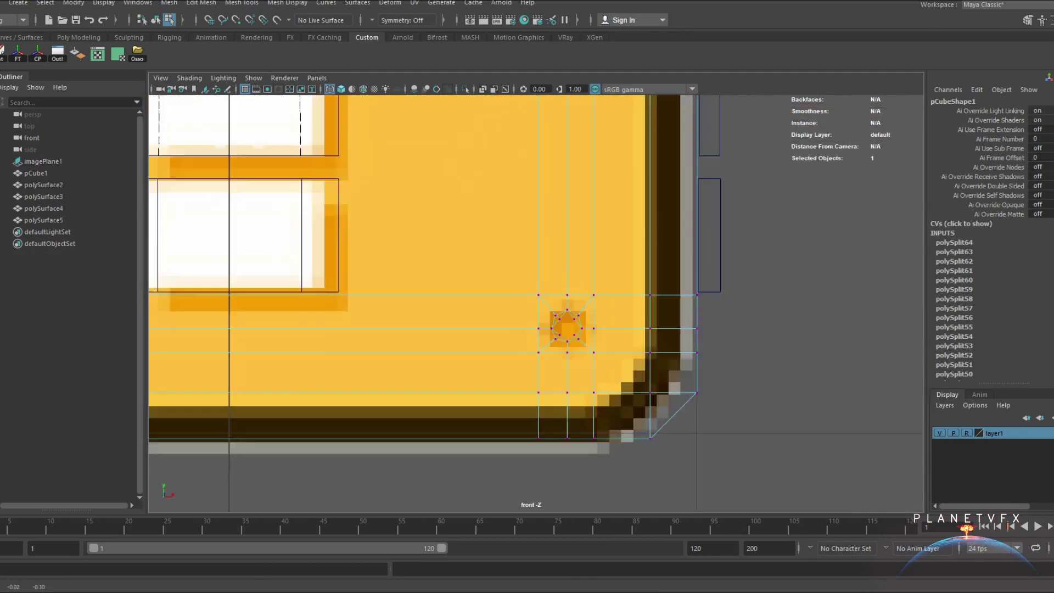
scroll(604, 341, "up", 3)
left_click_drag(552, 294, 637, 390)
scroll(604, 340, "down", 8)
scroll(466, 308, "up", 6)
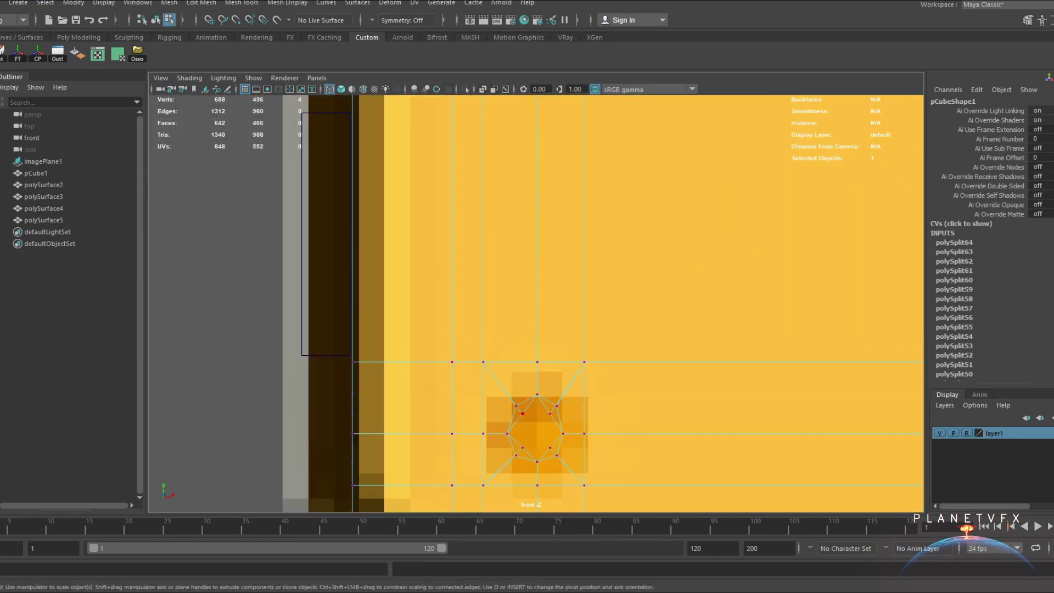
key("space")
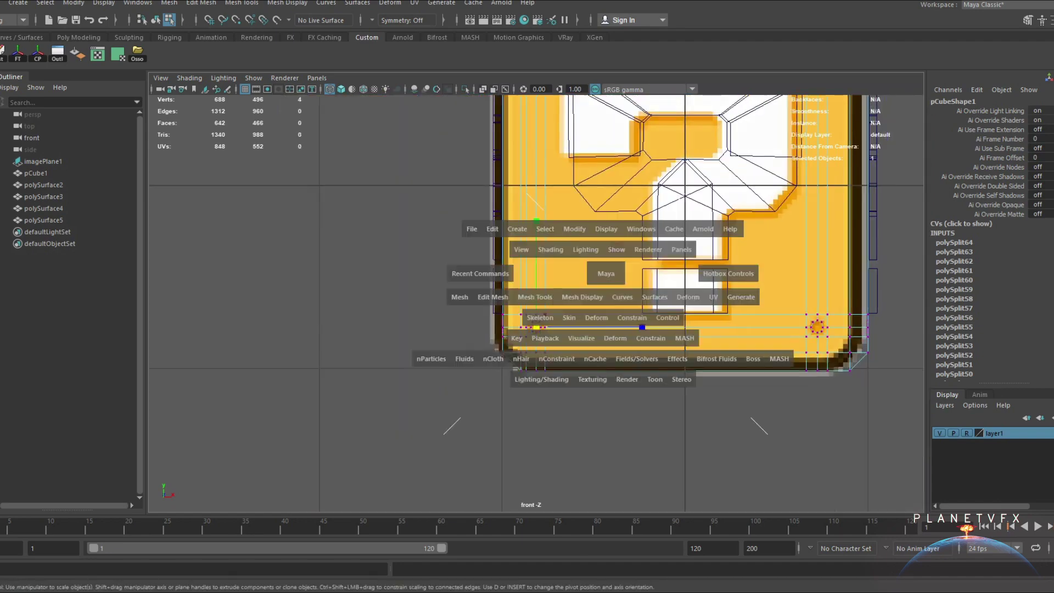
In the wireframe side view, scale the unrounded diagonal vertices of the side faces' lower left and lower right corner dots outward
left_click_drag(616, 352, 670, 352)
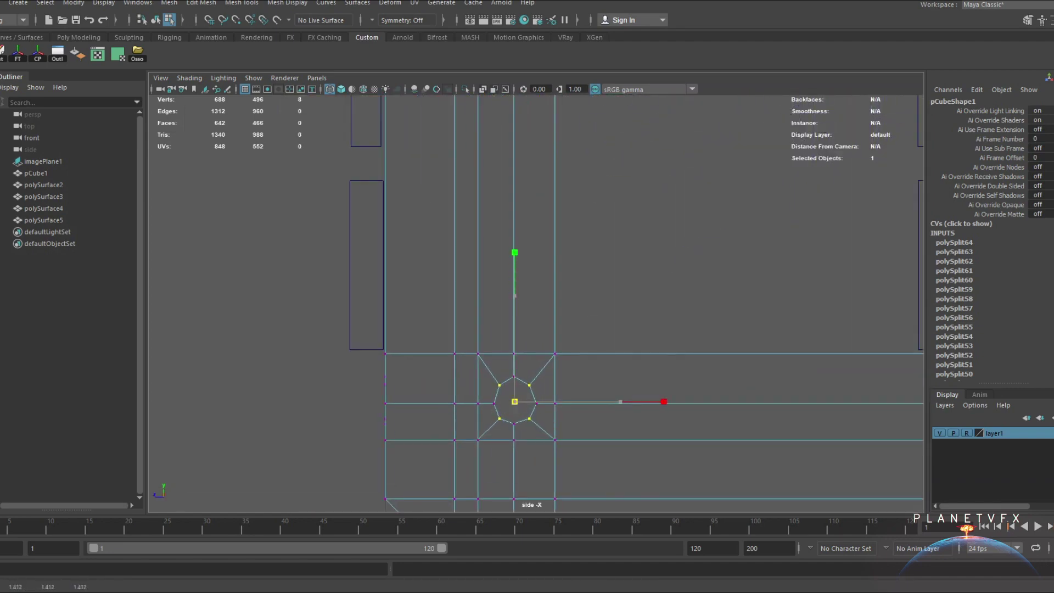
scroll(536, 303, "down", 5)
key("5")
scroll(536, 303, "up", 4)
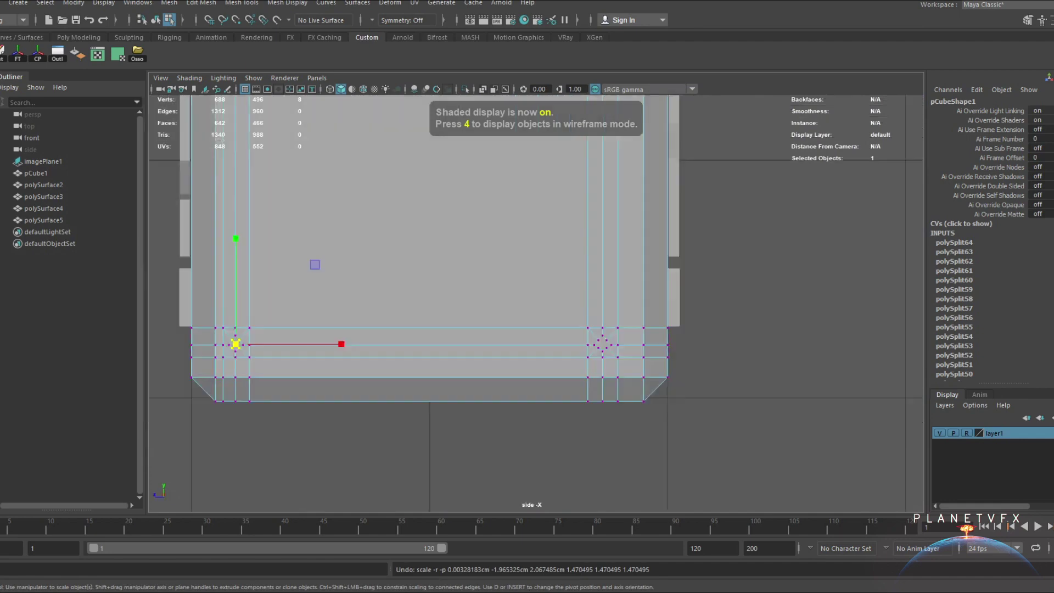
key("4")
scroll(536, 303, "up", 3)
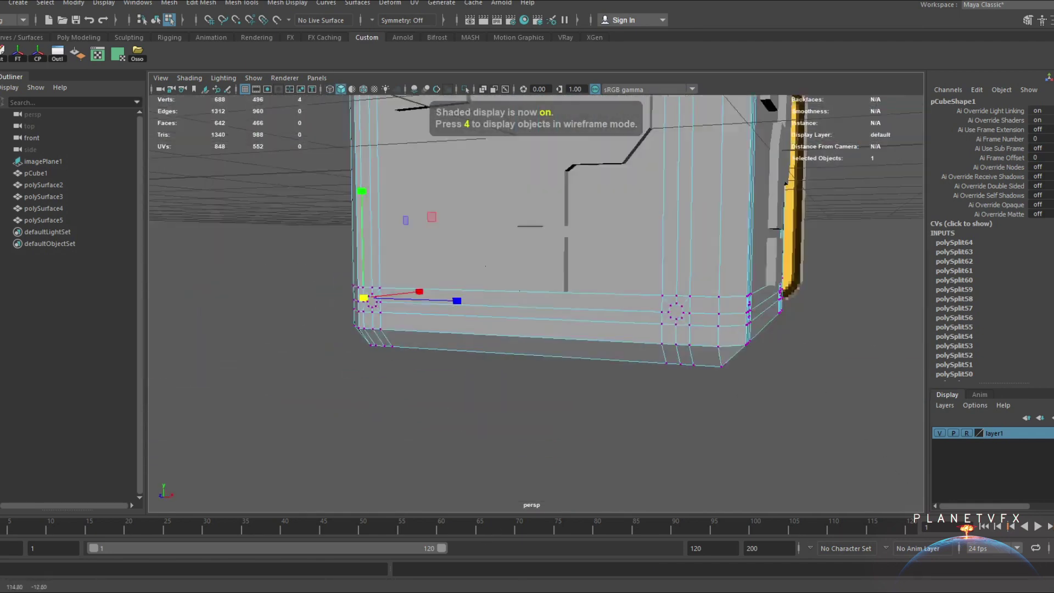
key("5")
key("r")
key("4")
scroll(536, 303, "up", 2)
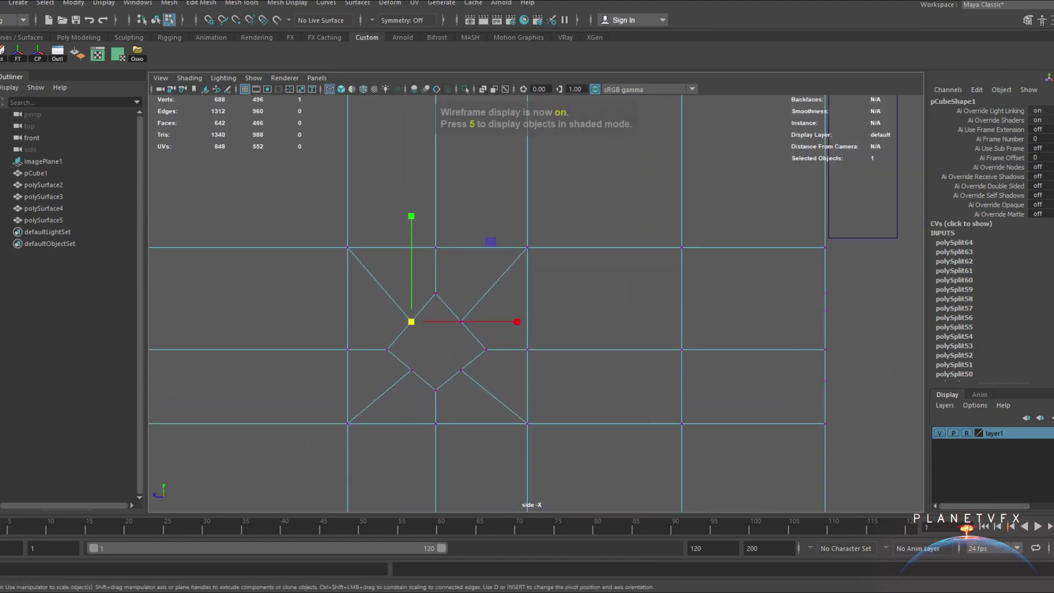
left_click_drag(897, 238, 829, 92)
key("r")
left_click_drag(541, 346, 588, 346)
Scale the unrounded diagonal vertices of the side faces' upper right and upper left corner dots outward
key("ctrl+z")
key("ctrl+z")
key("ctrl+z")
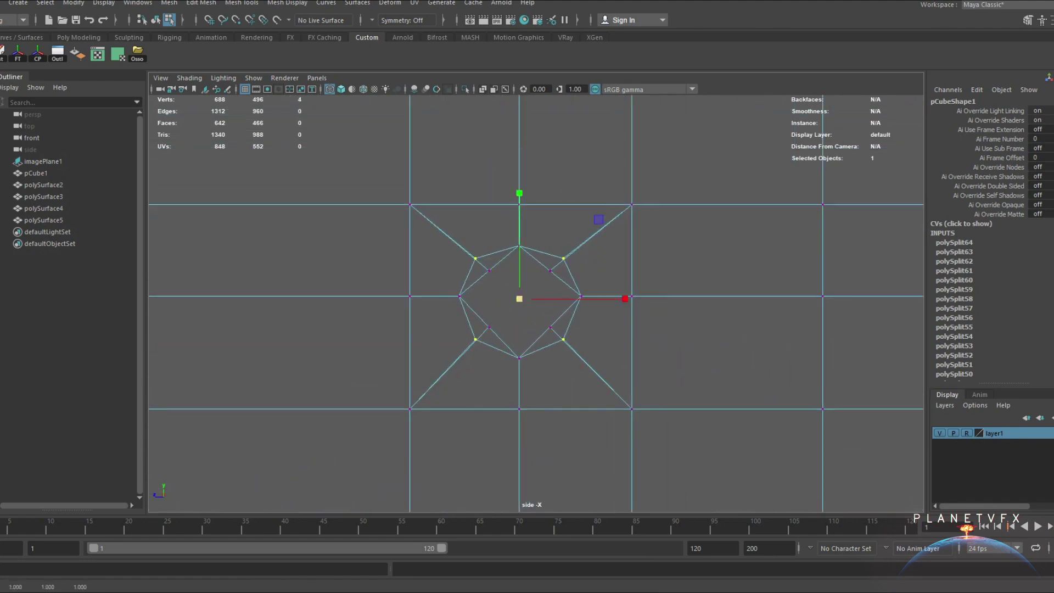
key("ctrl+z")
key("ctrl+z")
key("ctrl+z")
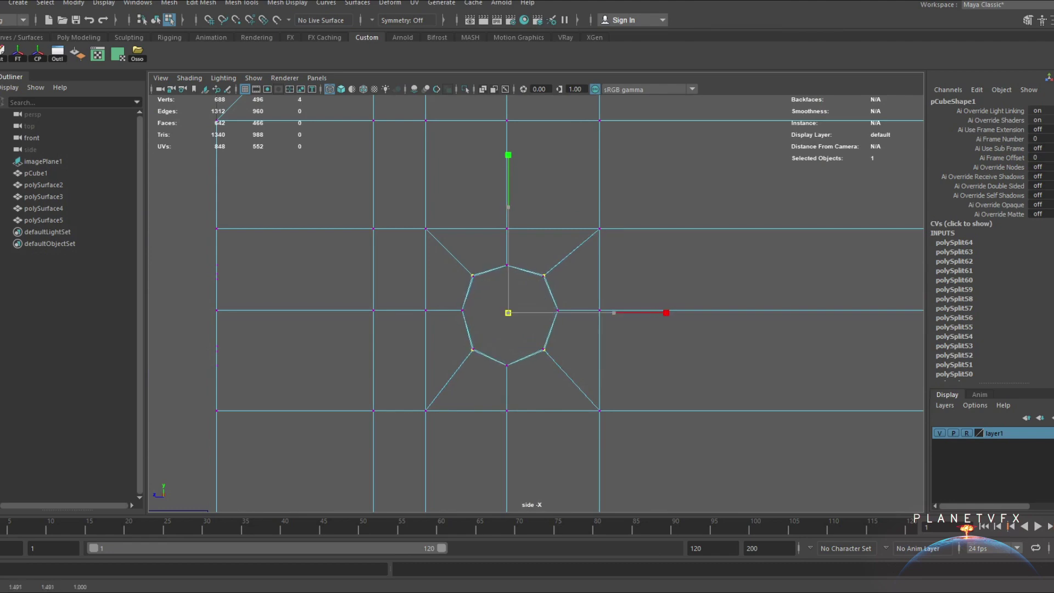
In the shaded perspective view, select the octagonal dot faces at the corners of all four sides of the cube
key("ctrl+z")
key("ctrl+z")
key("ctrl+z")
key("ctrl+z")
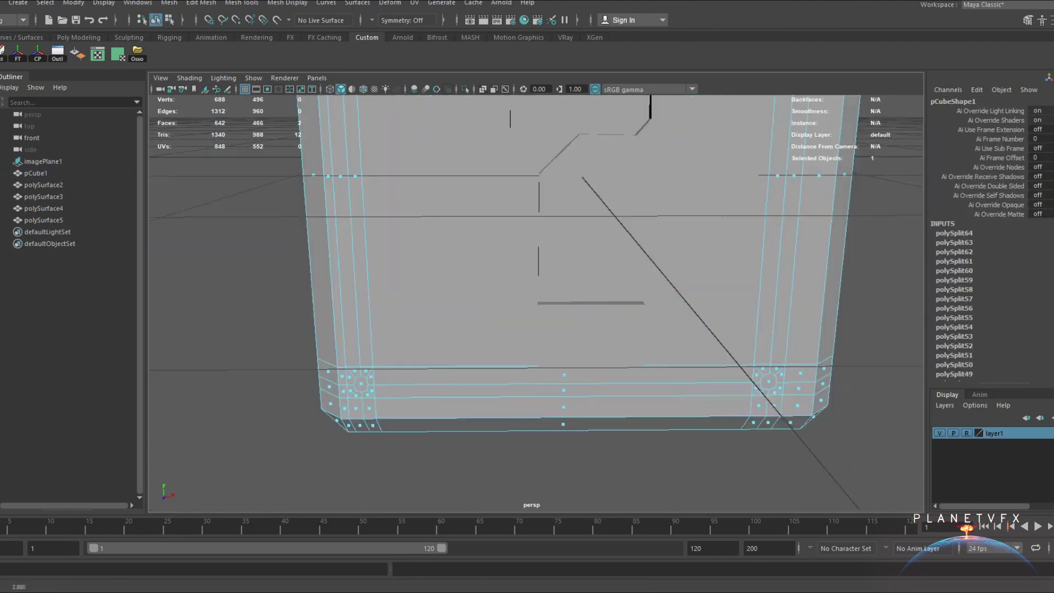
key("ctrl+z")
key("ctrl+z")
key("ctrl+z")
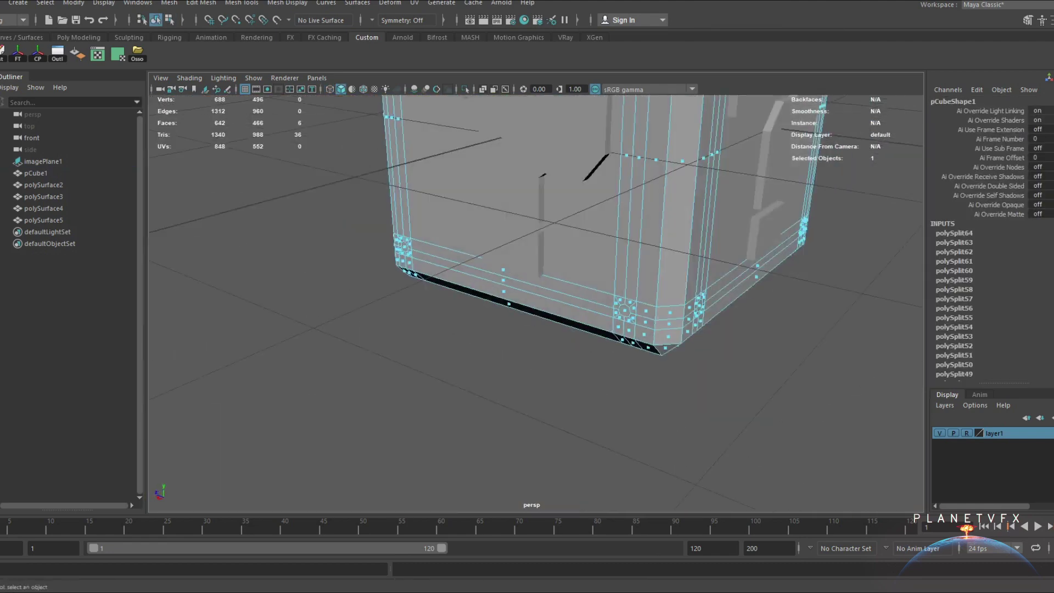
key("ctrl+z")
key("ctrl+z")
key("ctrl+z")
key("ctrl+z")
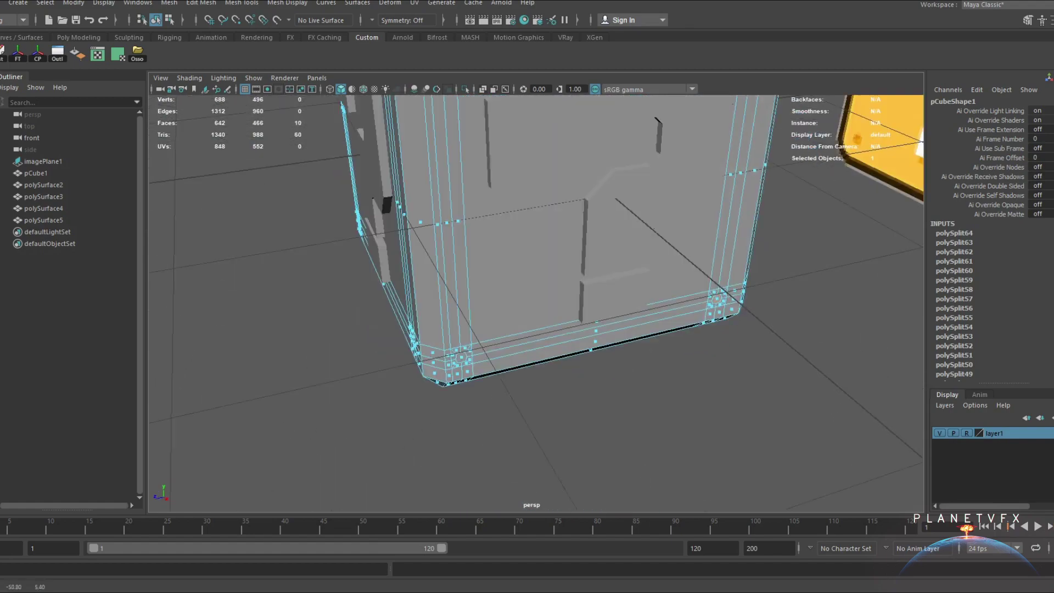
key("ctrl+z")
key("ctrl+z")
key("ctrl+z")
key("ctrl+z")
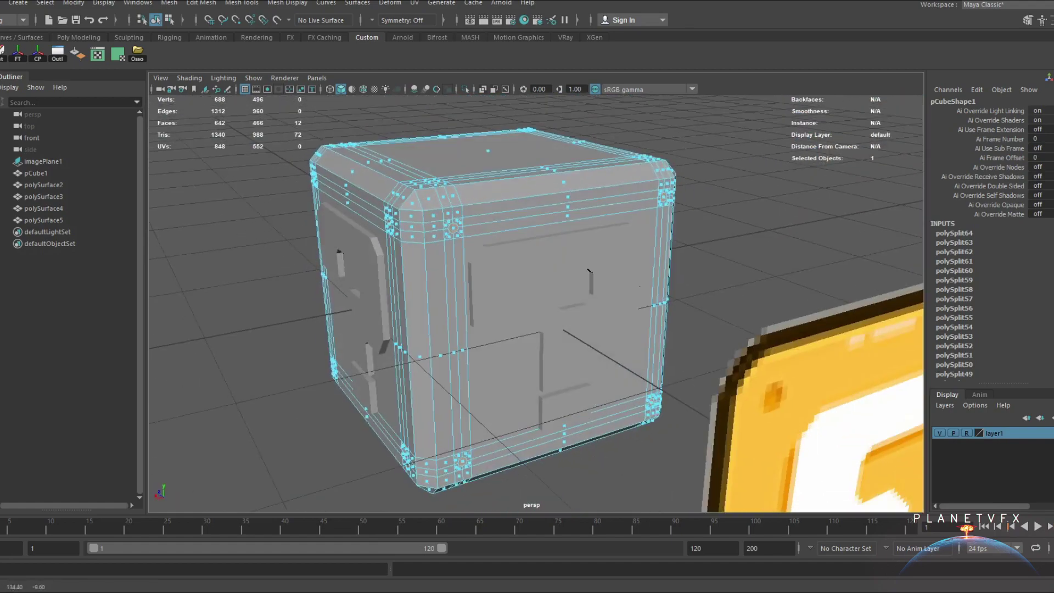
key("ctrl+z")
key("ctrl+z")
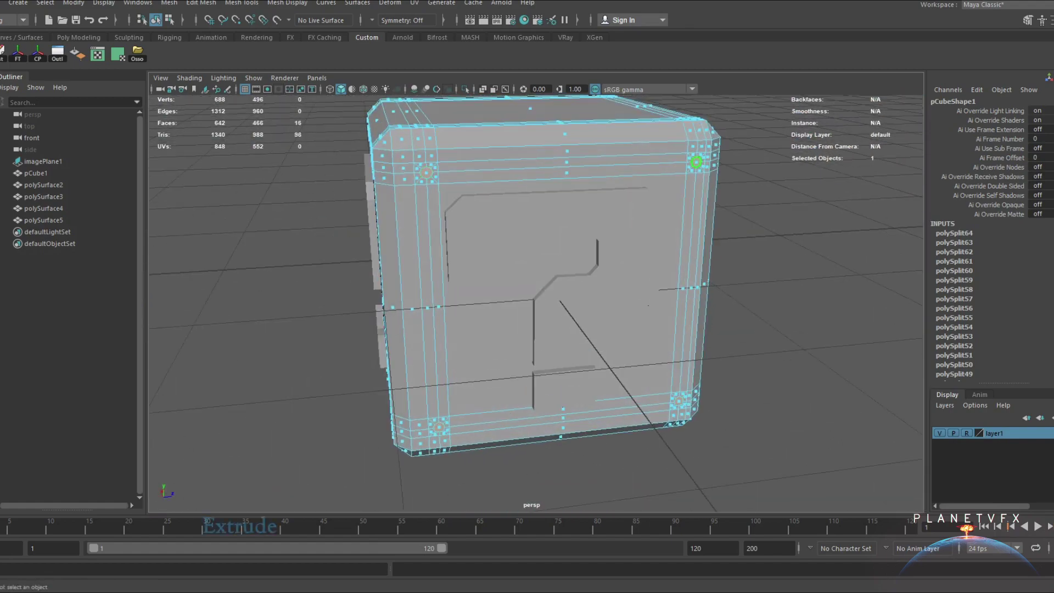
Extrude the selected octagonal dot faces inward with a Local Translate Z of -0.01
key("w")
right_click_drag(595, 189, 594, 221, "shift")
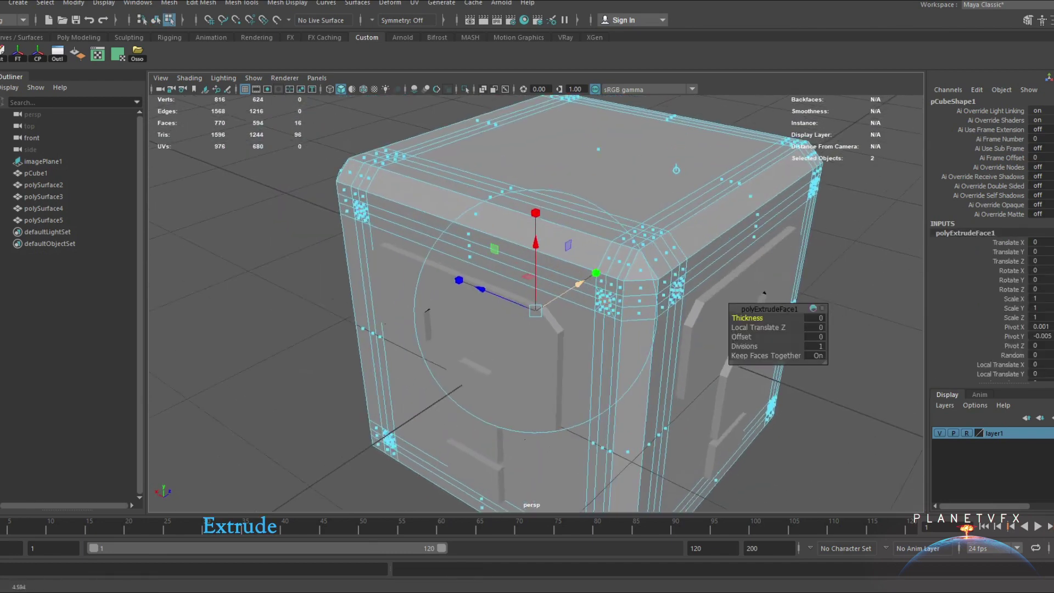
left_click_drag(764, 293, 817, 290, "alt")
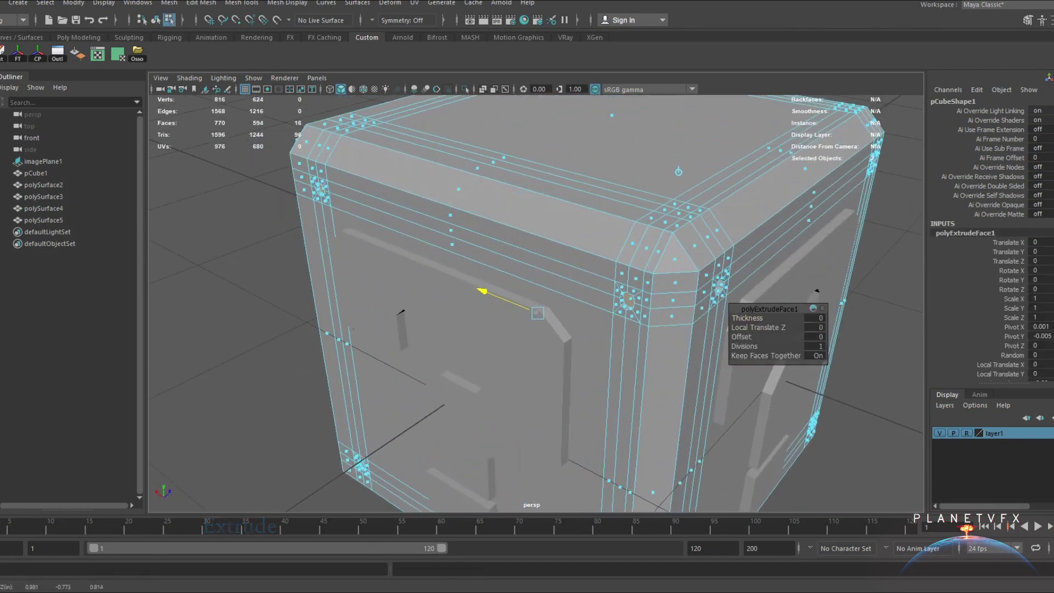
key("f")
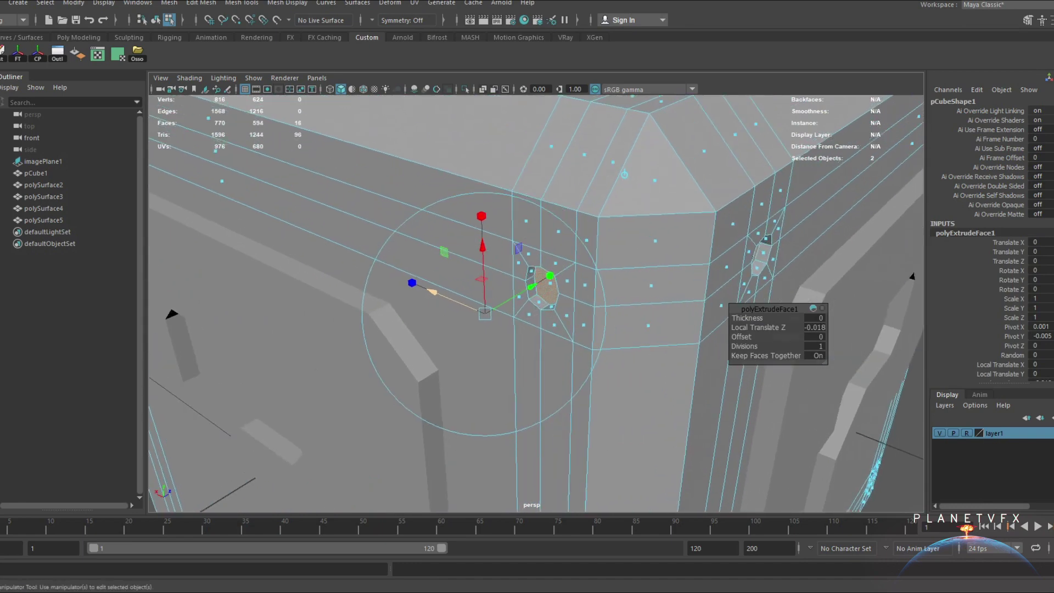
left_click_drag(434, 292, 437, 290)
left_click_drag(575, 323, 567, 317, "alt")
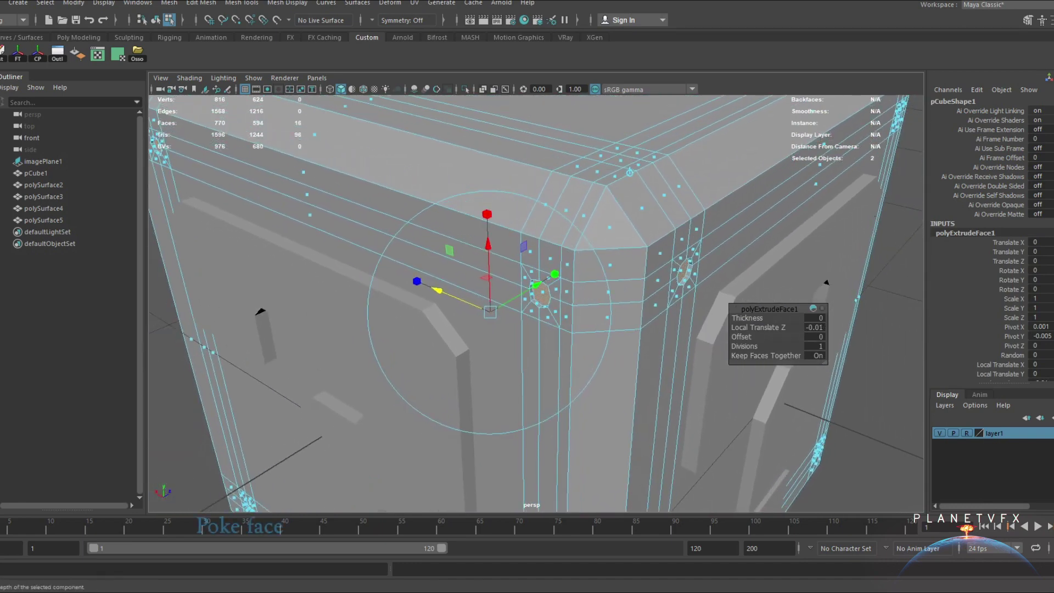
Apply Poke Face to the recessed dot faces and check the cube in smooth preview
right_click(529, 268, "shift")
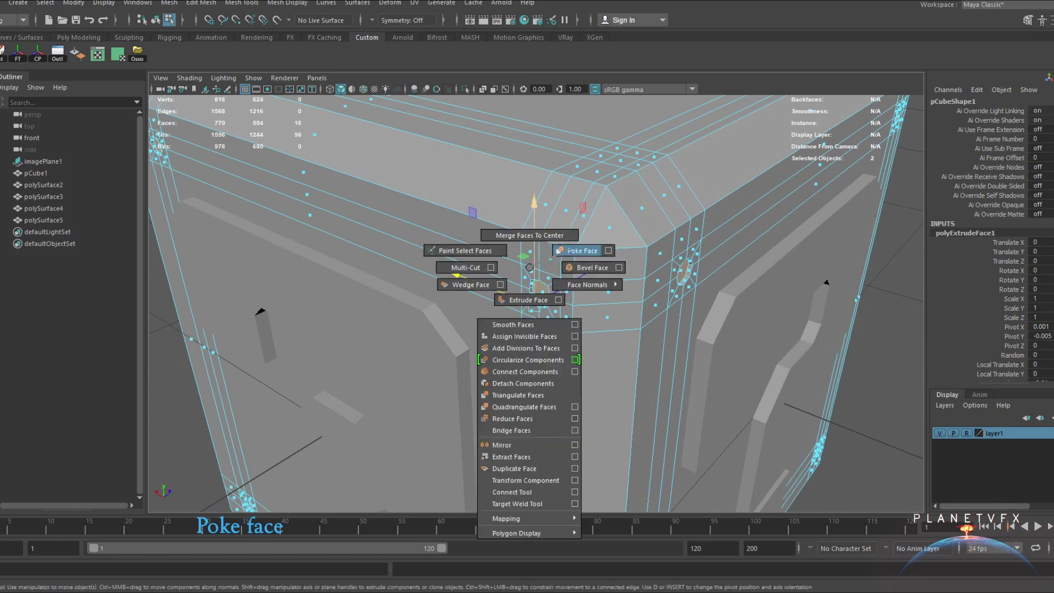
right_click(506, 242)
left_click(536, 203)
key("3")
scroll(527, 302, "down", 3)
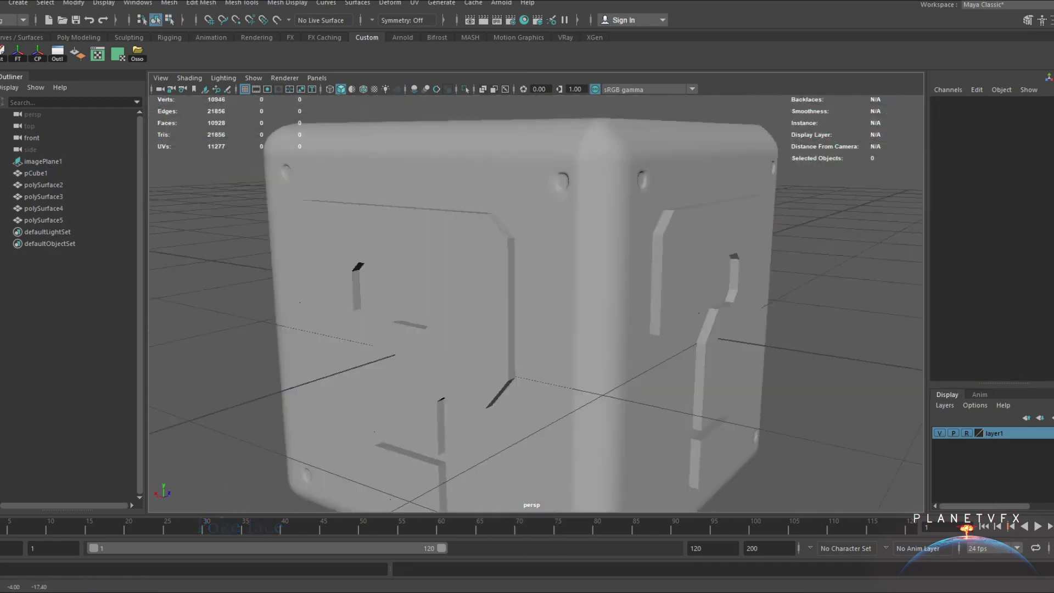
left_click_drag(395, 286, 639, 311, "alt")
Turn off the cube's smooth preview and select the edge loops bordering its chamfered edges
left_click(615, 302)
key("1")
mouse_move(757, 289)
left_mouse_down("alt")
mouse_move(746, 286)
mouse_move(759, 291)
left_mouse_up("alt")
right_click_drag(760, 291, 759, 252)
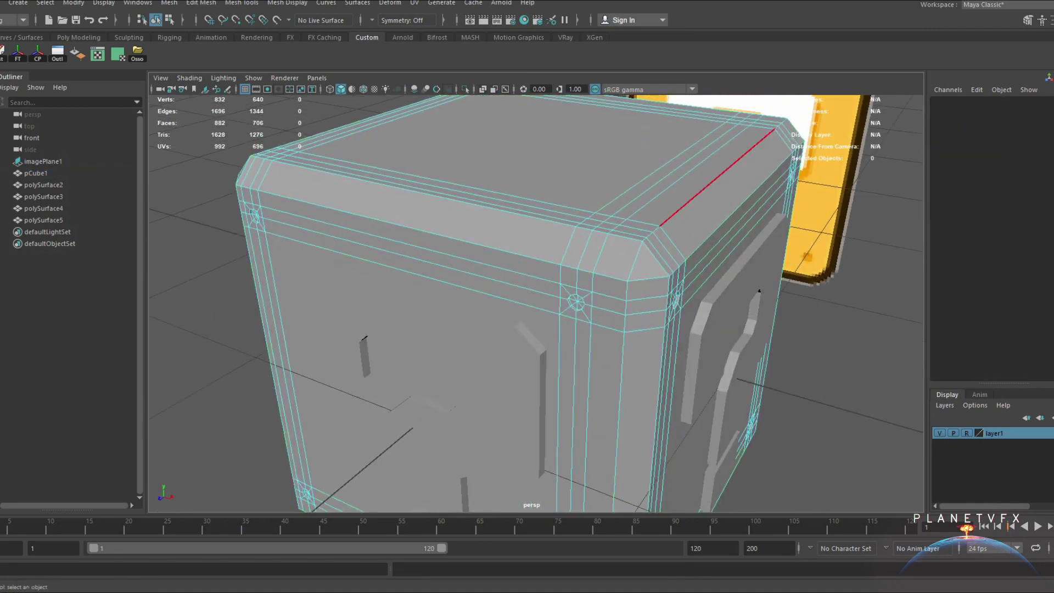
double_click(731, 176)
left_click_drag(731, 176, 714, 247, "alt")
left_click_drag(856, 256, 670, 264, "alt")
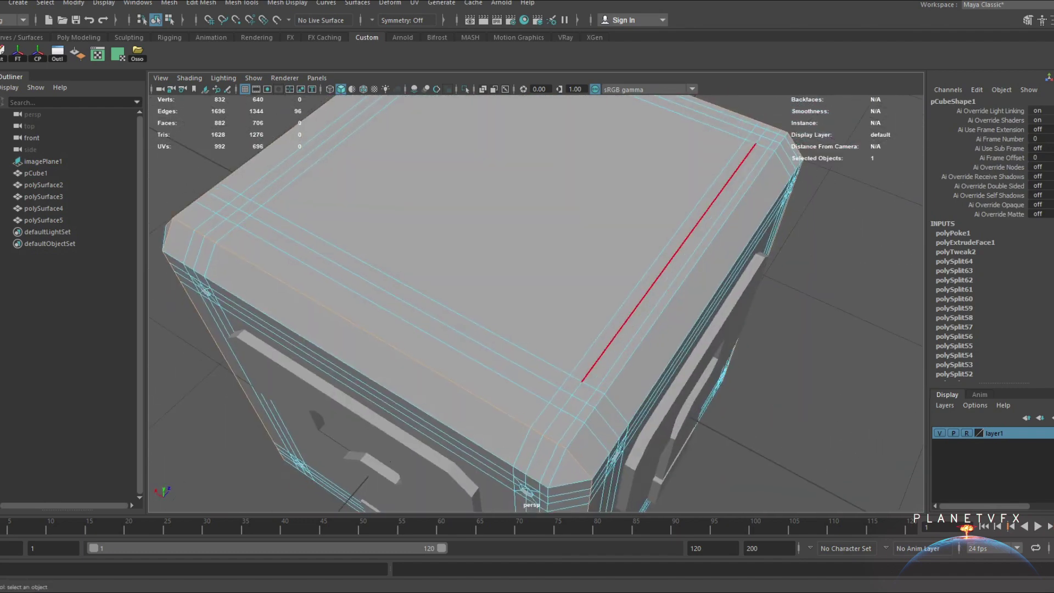
left_click_drag(591, 395, 573, 351, "alt")
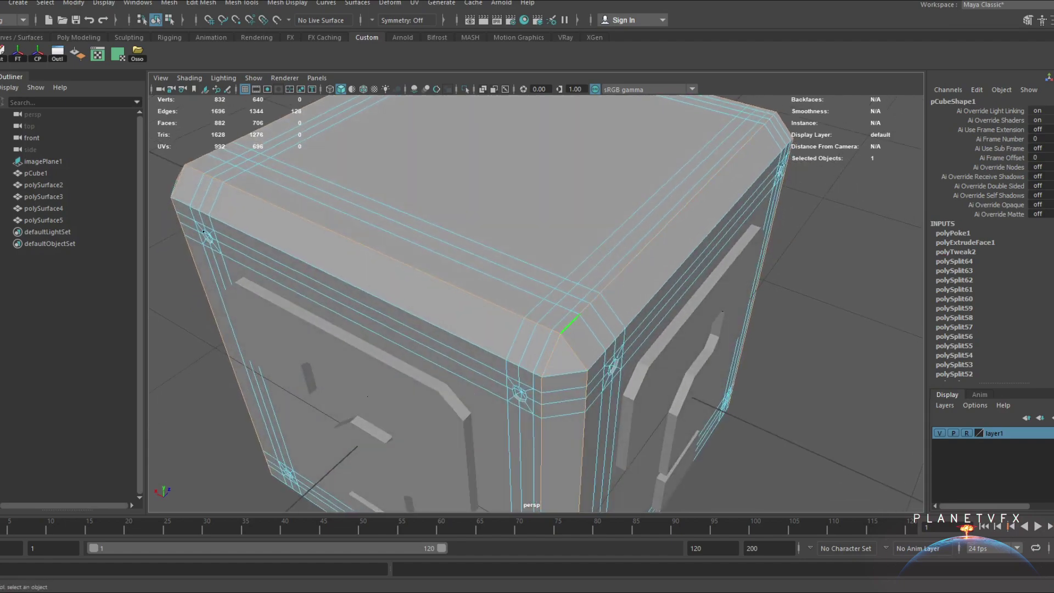
scroll(714, 255, "down", 3)
left_click_drag(714, 255, 708, 123, "alt")
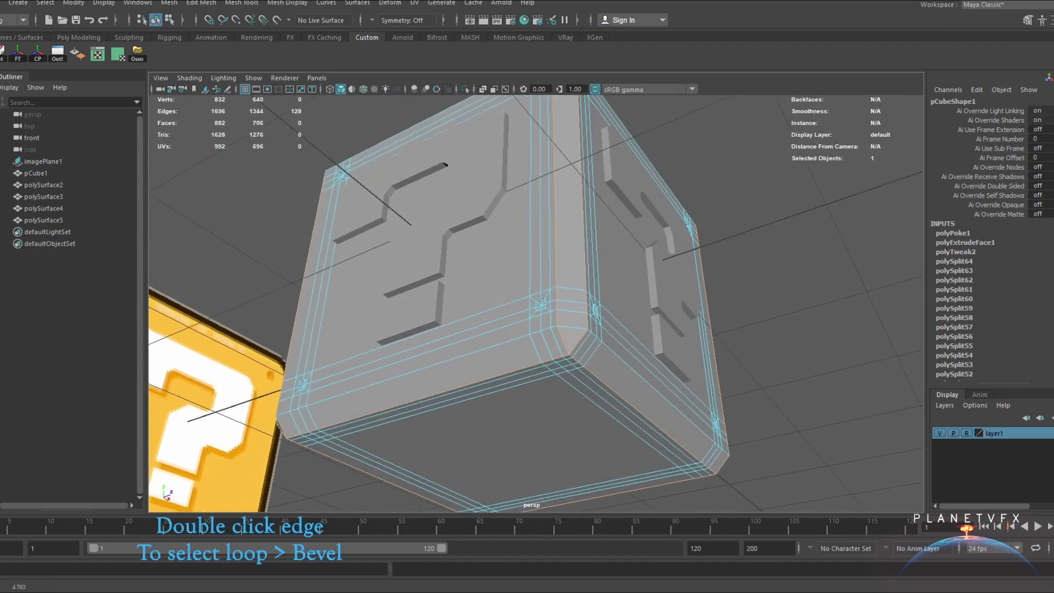
Bevel the selected edge loops along the cube's chamfers with a Fraction of 0.1
scroll(535, 357, "up", 2)
left_click_drag(542, 304, 395, 341, "alt")
key("4")
scroll(396, 379, "up", 2)
scroll(396, 379, "down", 3)
mouse_move(395, 378)
left_mouse_down("alt")
mouse_move(444, 464)
mouse_move(675, 256)
mouse_move(549, 329)
mouse_move(431, 423)
mouse_move(461, 395)
mouse_move(494, 308)
left_mouse_up("alt")
key("5")
scroll(498, 229, "up", 3)
right_click(498, 228, "shift")
left_click(558, 228)
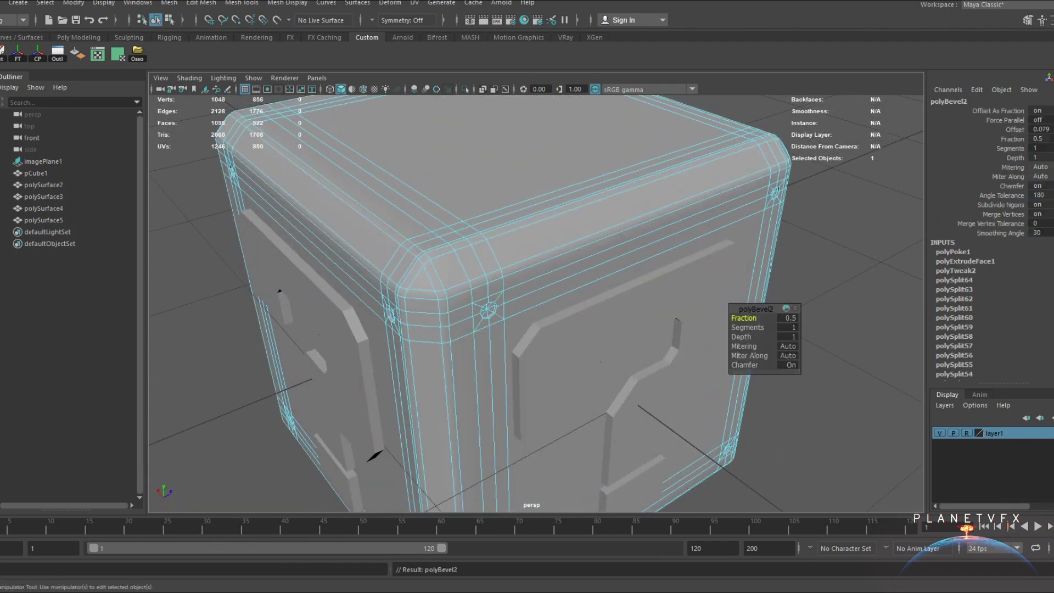
middle_click_drag(557, 229, 516, 229)
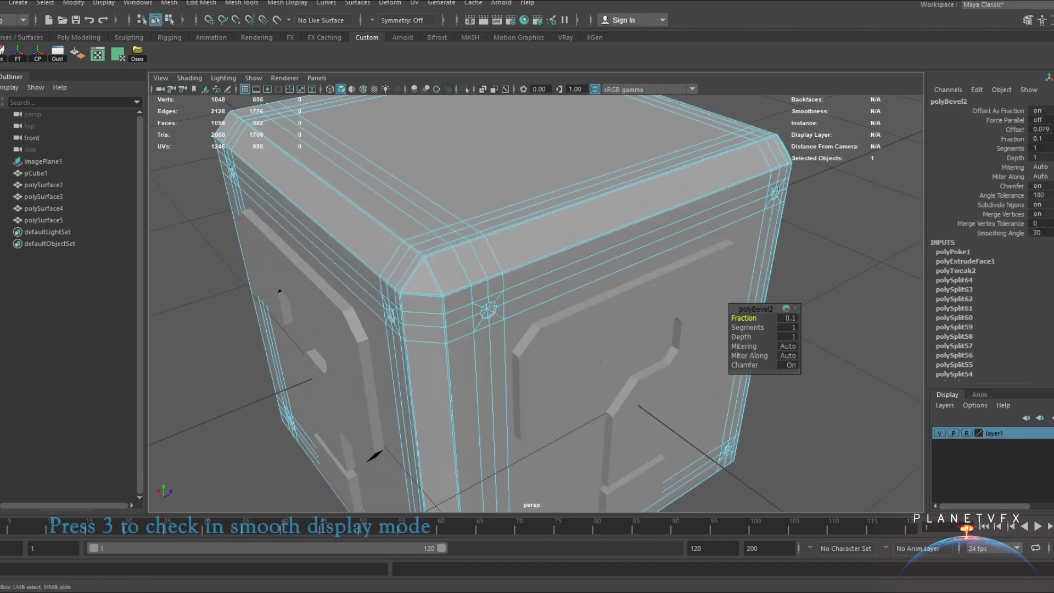
Display the bevelled cube in smooth preview and examine its edges and corner holes
scroll(494, 302, "down", 3)
left_click(851, 450)
key("3")
left_click_drag(440, 302, 687, 329, "alt")
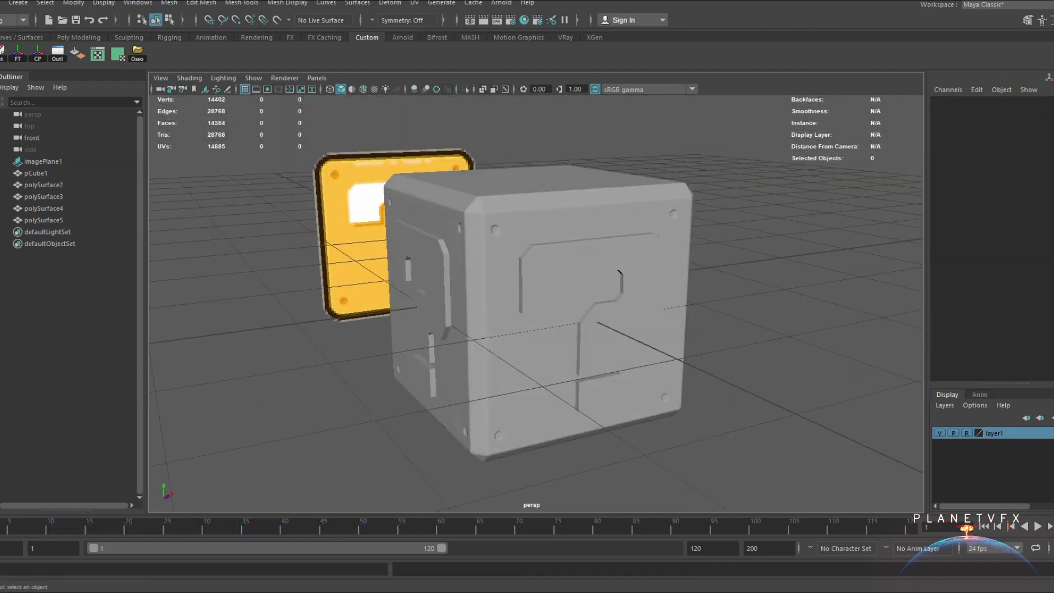
left_click_drag(619, 272, 549, 271, "alt")
Select all edges of the question mark polySurface5 and bevel them, reducing the bevel's Fraction
left_click(459, 247)
left_click_drag(459, 247, 483, 259, "alt")
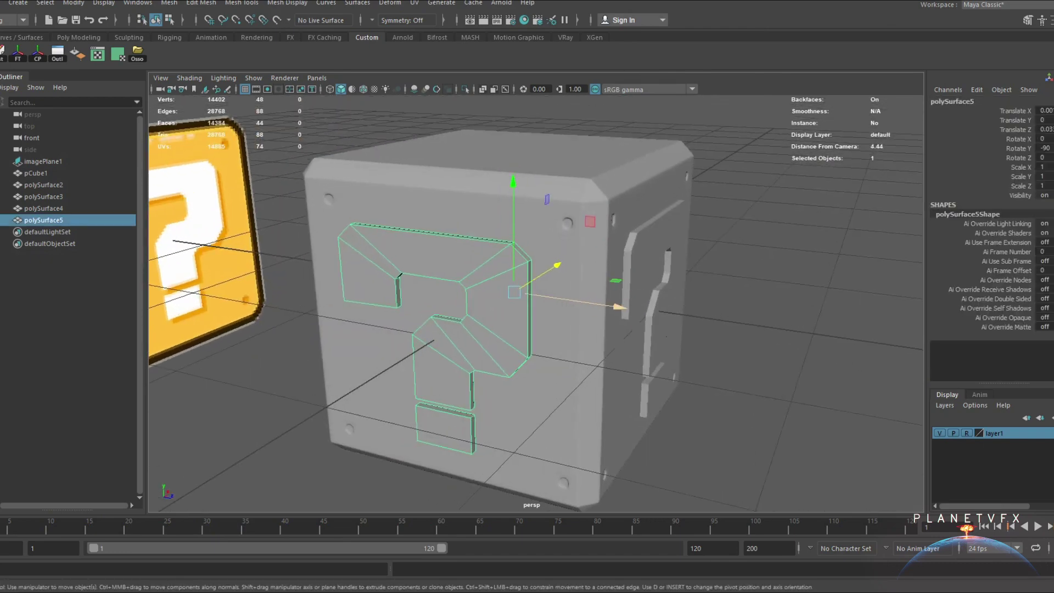
right_click_drag(483, 259, 581, 276)
right_click(518, 276, "shift")
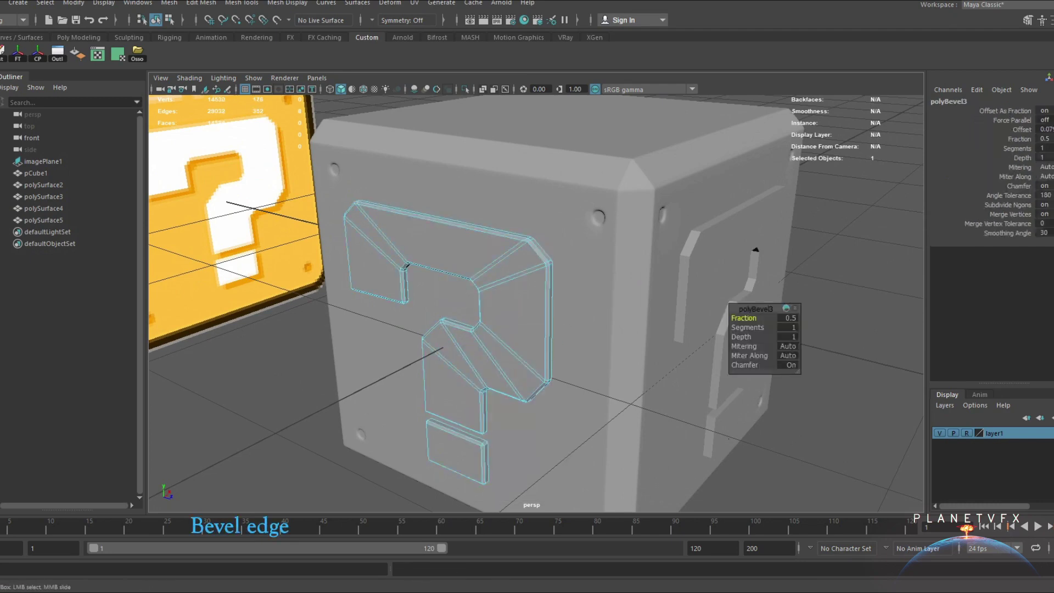
middle_click_drag(755, 250, 755, 250)
Bevel all edges of the question mark on the adjacent side with a Fraction of 0.2
left_click_drag(755, 250, 647, 258, "alt")
key("F8")
left_click(647, 258)
left_click(648, 268)
right_click_drag(597, 240, 659, 241, "shift")
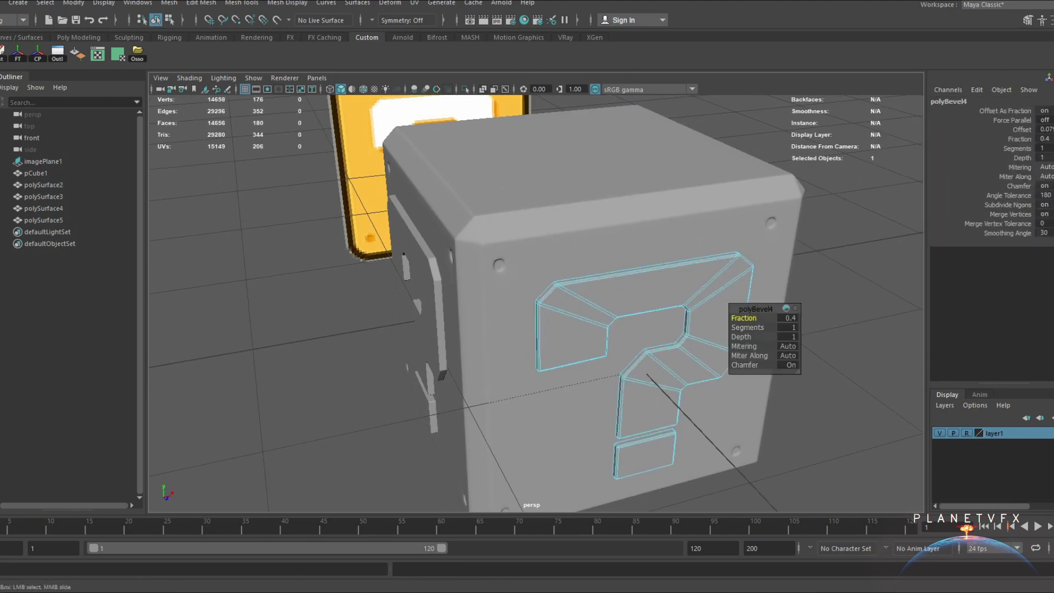
middle_click_drag(659, 240, 615, 241)
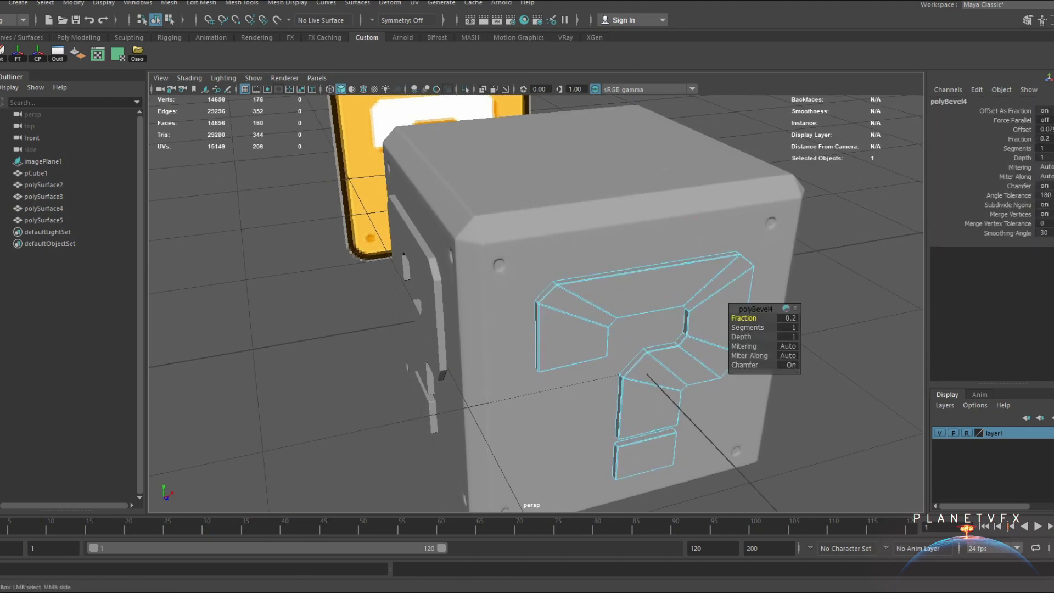
Bevel all edges of the question mark polySurface3 with a Fraction of 0.3
left_click_drag(615, 240, 549, 242, "alt")
right_click_drag(529, 263, 600, 249)
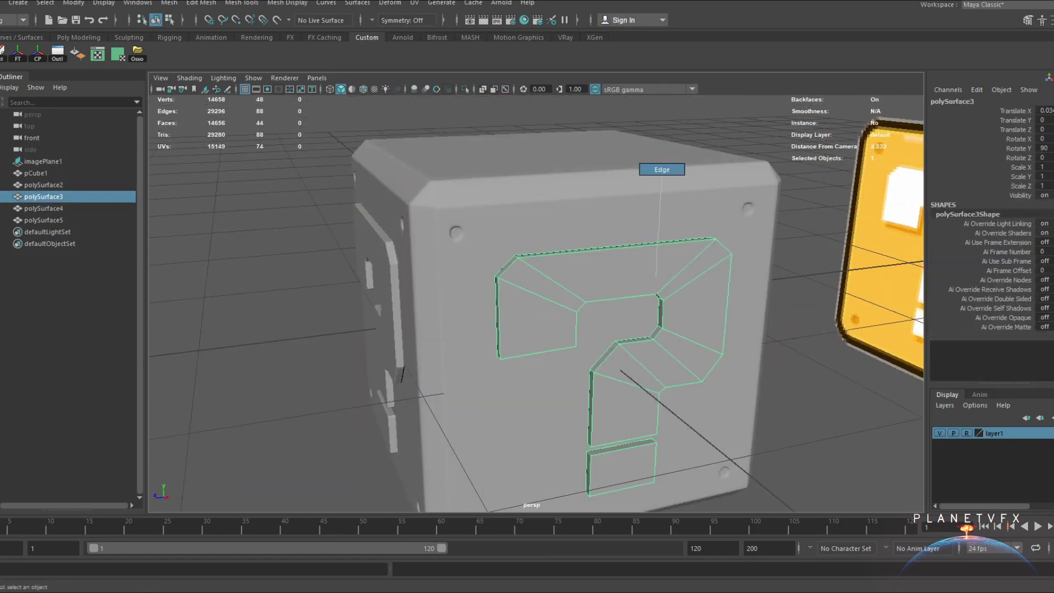
left_click_drag(472, 225, 560, 299)
right_click_drag(560, 299, 626, 282, "shift")
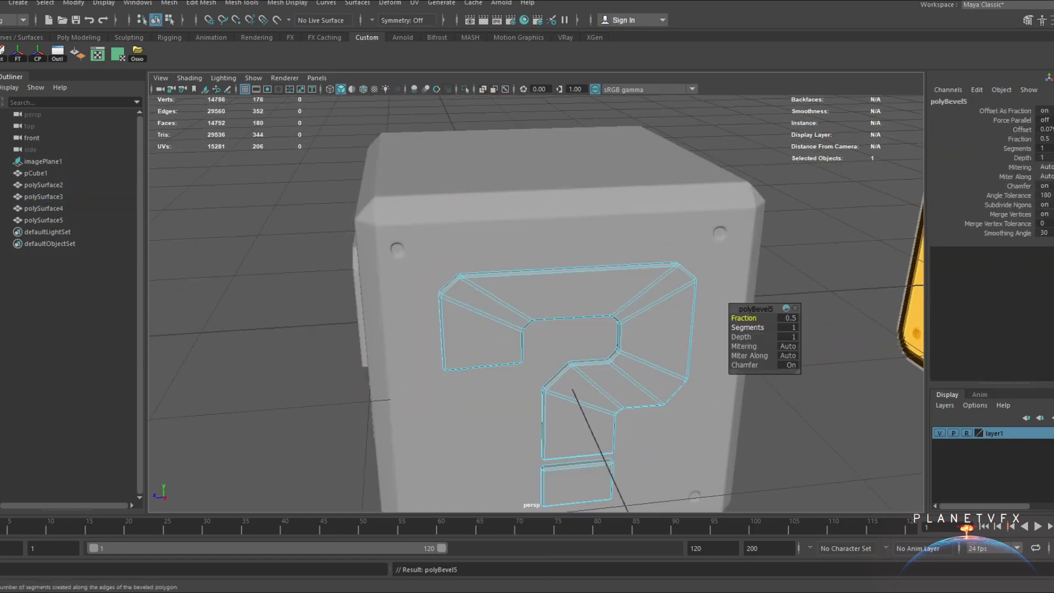
left_click_drag(626, 282, 560, 278, "alt")
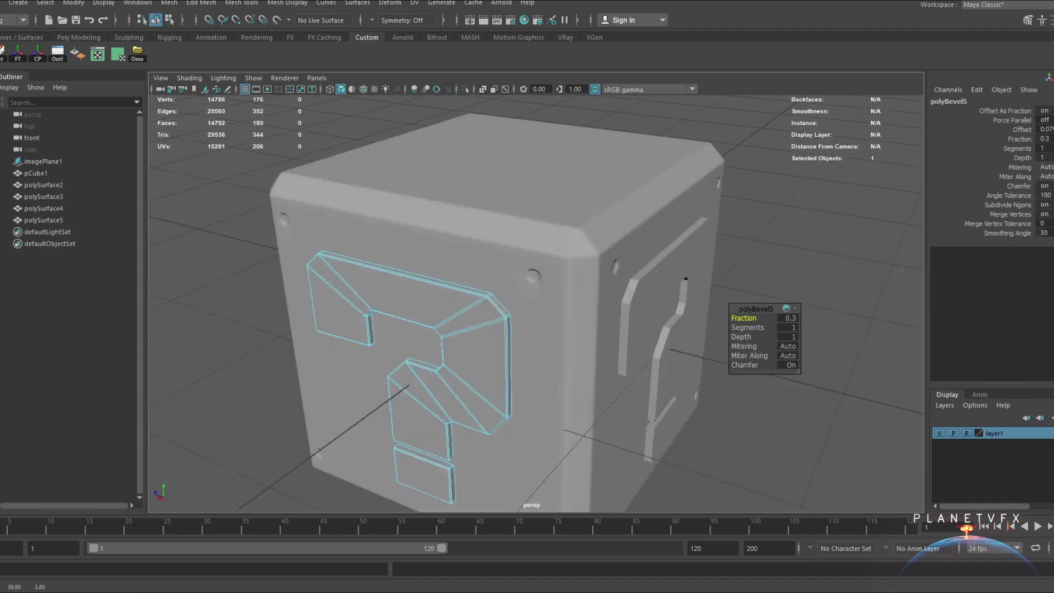
Bevel all edges of the last unbevelled question mark, polySurface4, and view the finished block from several sides
right_click_drag(635, 266, 681, 285)
left_click_drag(680, 284, 550, 285, "alt")
right_click_drag(549, 286, 549, 258, "ctrl")
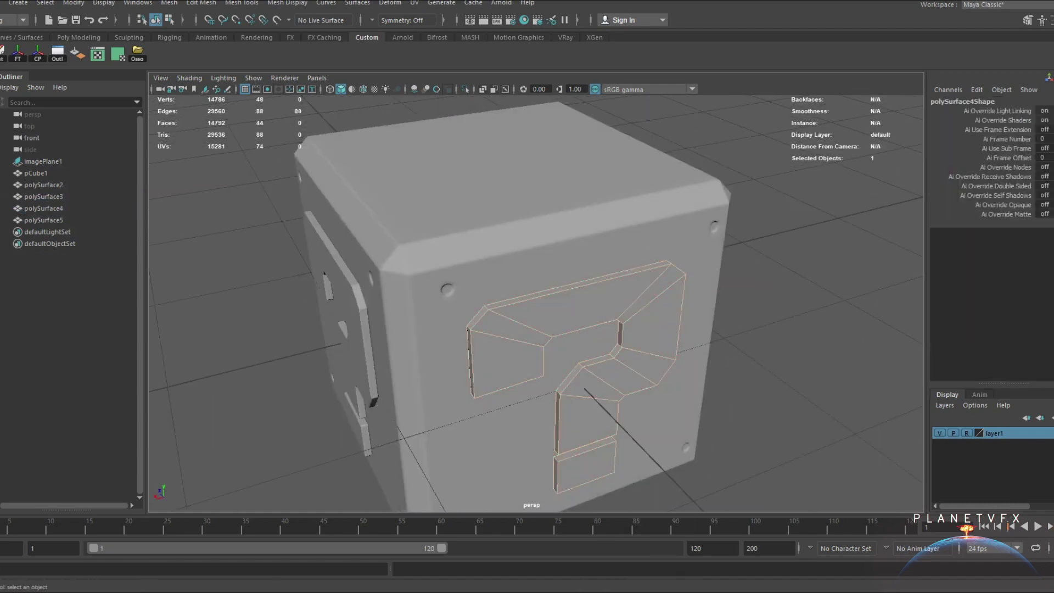
scroll(515, 296, "up", 3)
right_click_drag(515, 295, 518, 324, "shift")
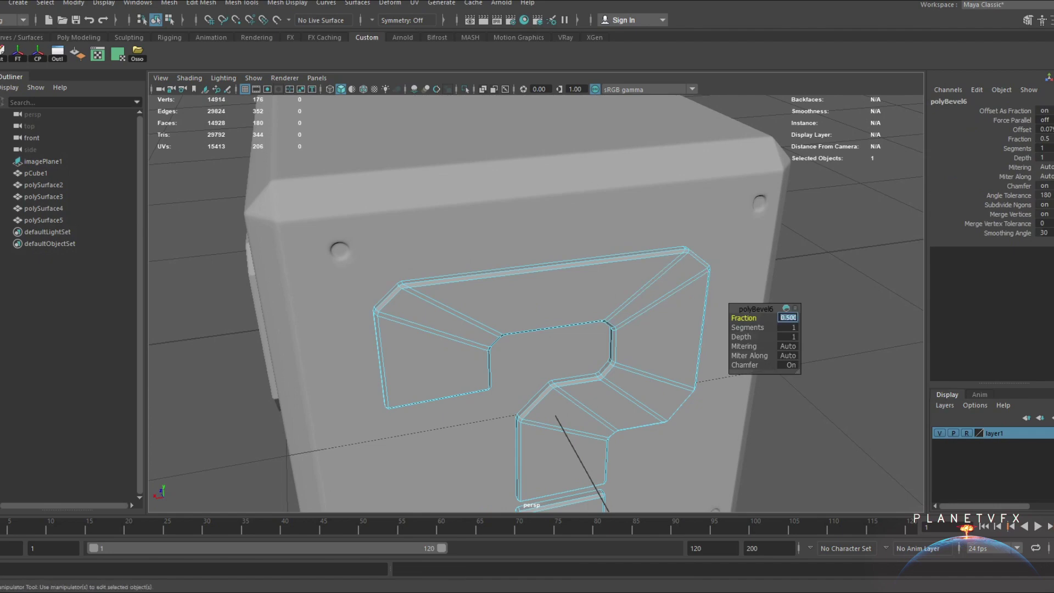
left_click_drag(539, 286, 574, 264, "alt")
right_click_drag(575, 264, 617, 249)
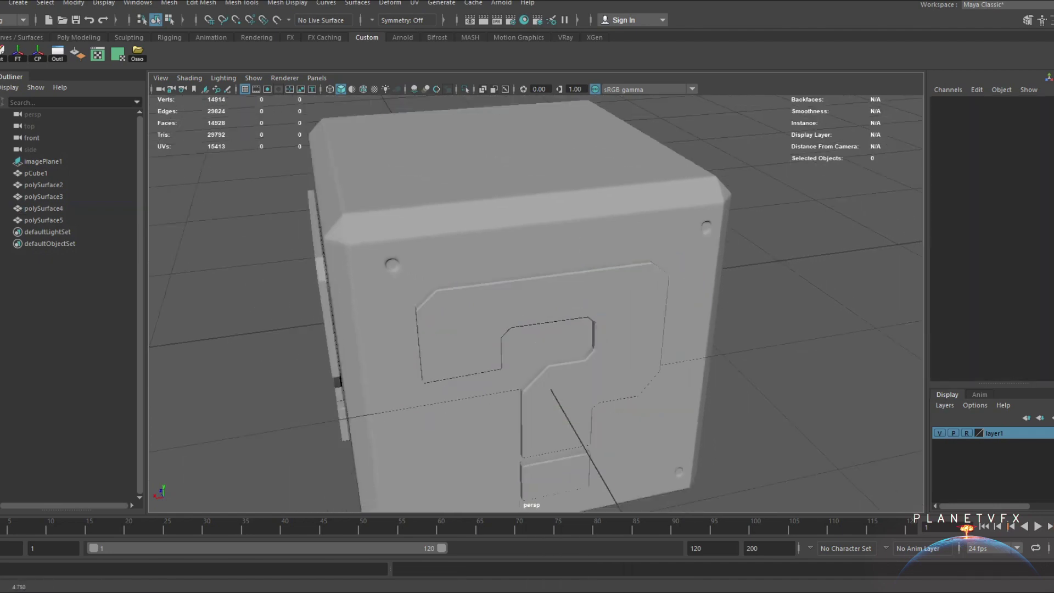
scroll(571, 307, "down", 2)
left_click_drag(571, 307, 450, 288, "alt")
scroll(528, 297, "down", 3)
left_click_drag(527, 296, 541, 302, "alt")
middle_click_drag(541, 302, 538, 287, "alt")
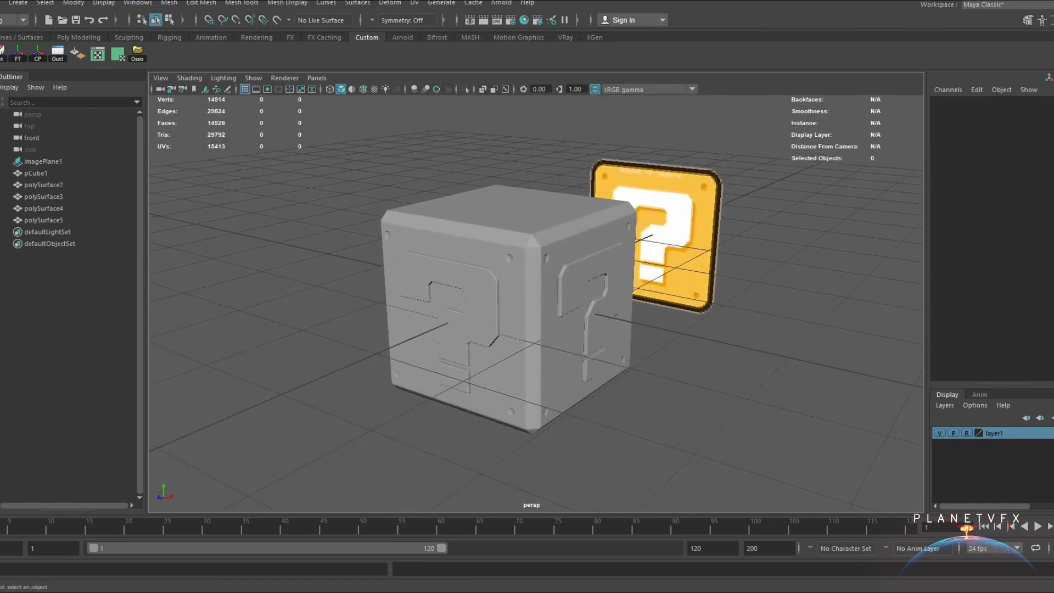
Make straight Multi-Cut cuts through the cube pCube1 in the top view, one just inside each of its four sides
left_click(533, 307)
left_click_drag(494, 308, 533, 309, "alt")
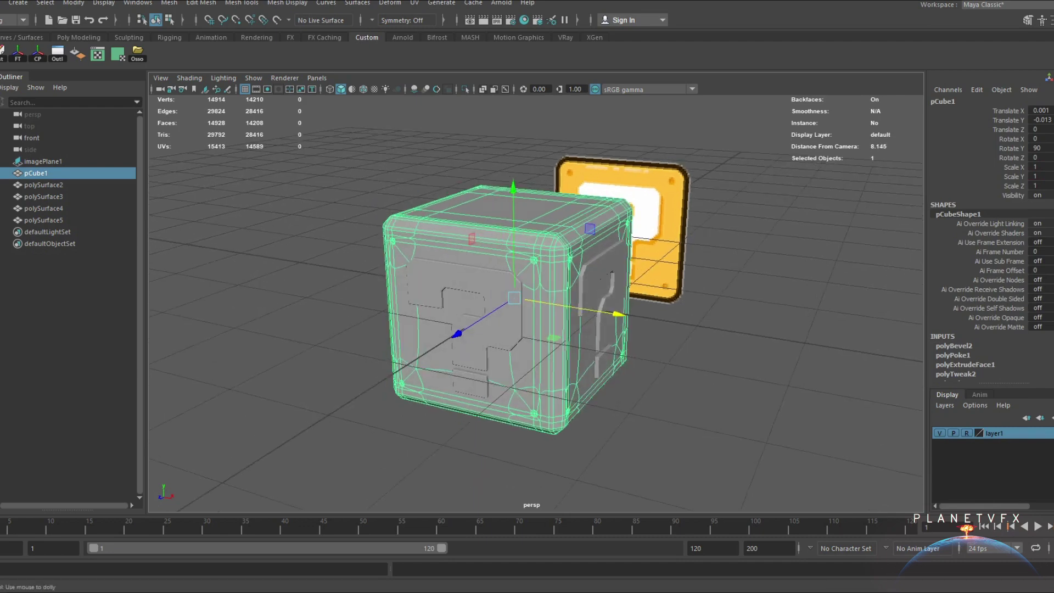
right_click_drag(532, 309, 588, 313, "alt")
key("1")
left_click_drag(527, 307, 610, 346, "alt")
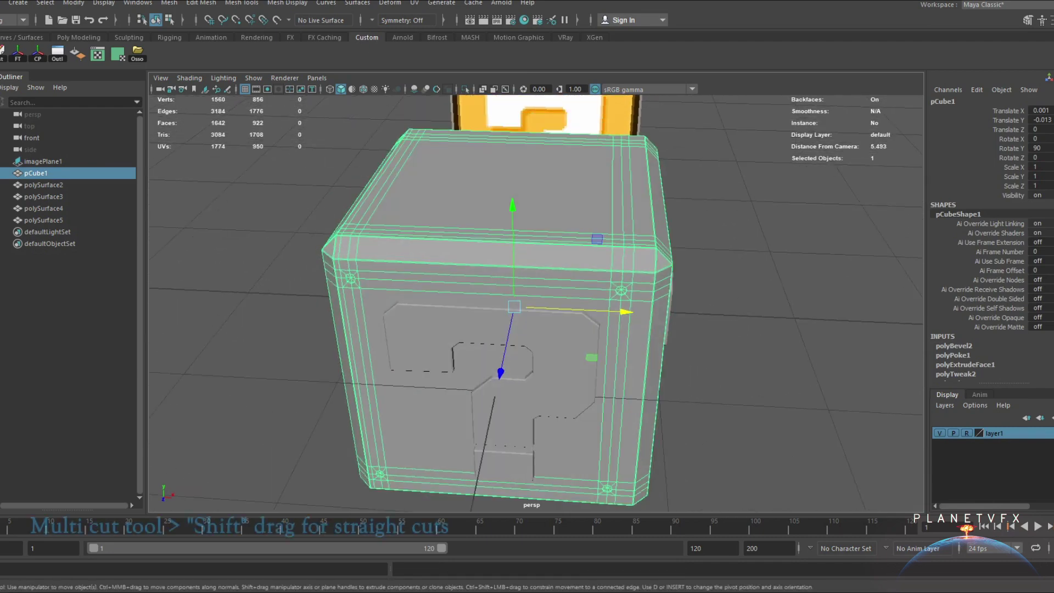
right_click_drag(595, 258, 525, 258, "shift")
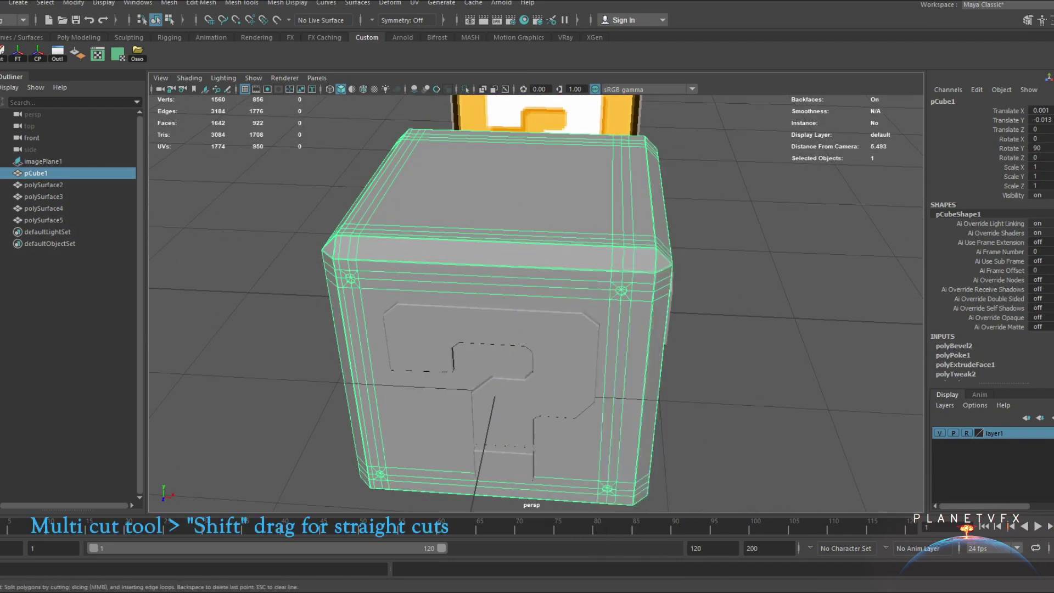
key("space")
left_click_drag(591, 263, 541, 250)
left_click(456, 195)
key("4")
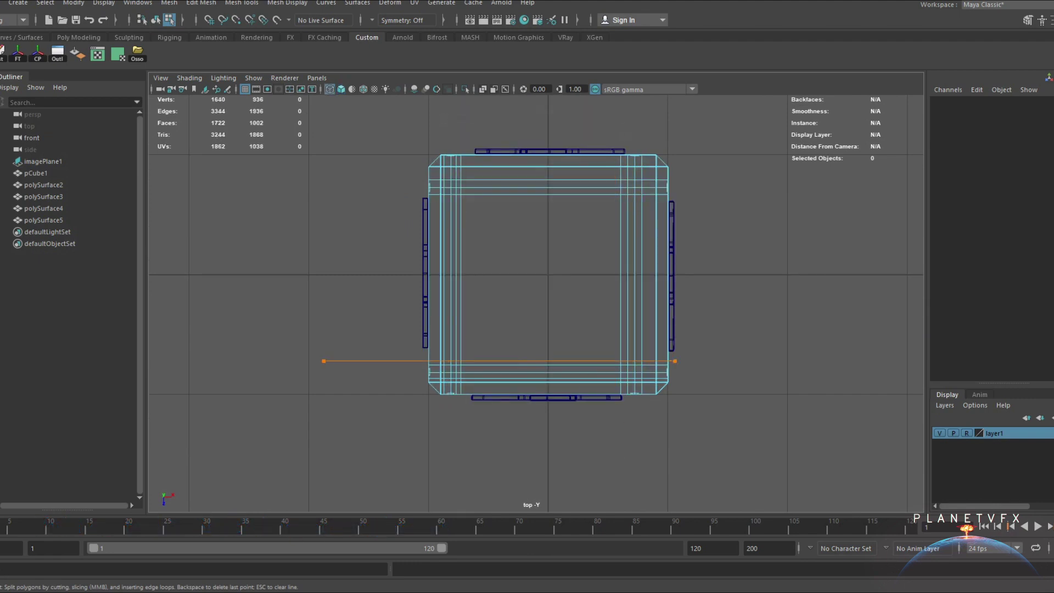
key("space")
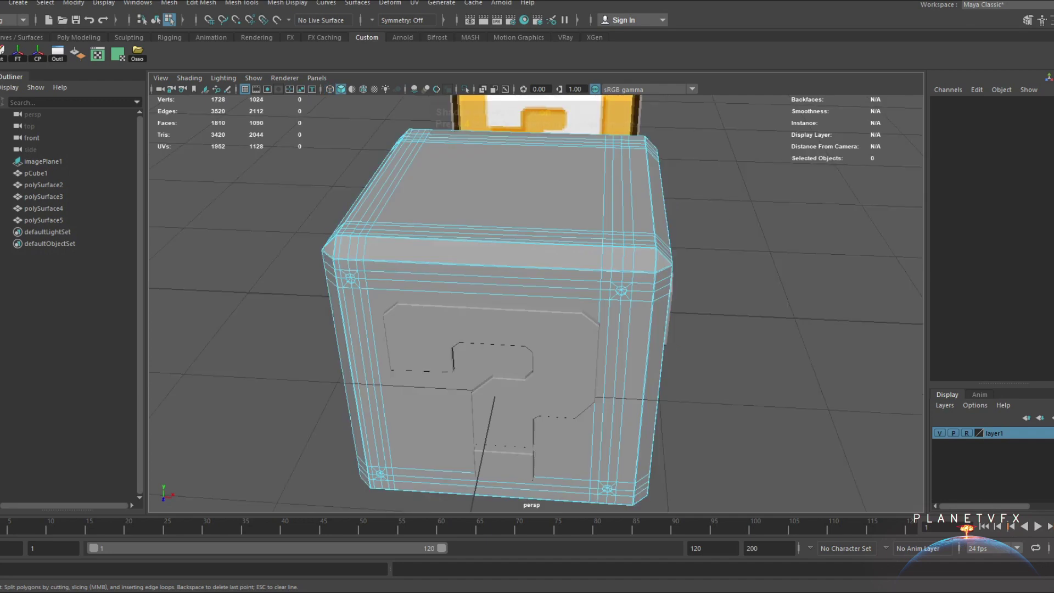
key("5")
Cut the cube straight across twice in the front view, just below the upper corner holes and just above the lower ones
right_click_drag(566, 220, 623, 206)
left_click(730, 228)
mouse_move(708, 236)
left_mouse_down("alt")
mouse_move(711, 228)
mouse_move(694, 236)
left_mouse_up("alt")
left_click(637, 236)
key("1")
right_click(767, 239, "shift")
key("space")
left_click_drag(767, 240, 767, 267)
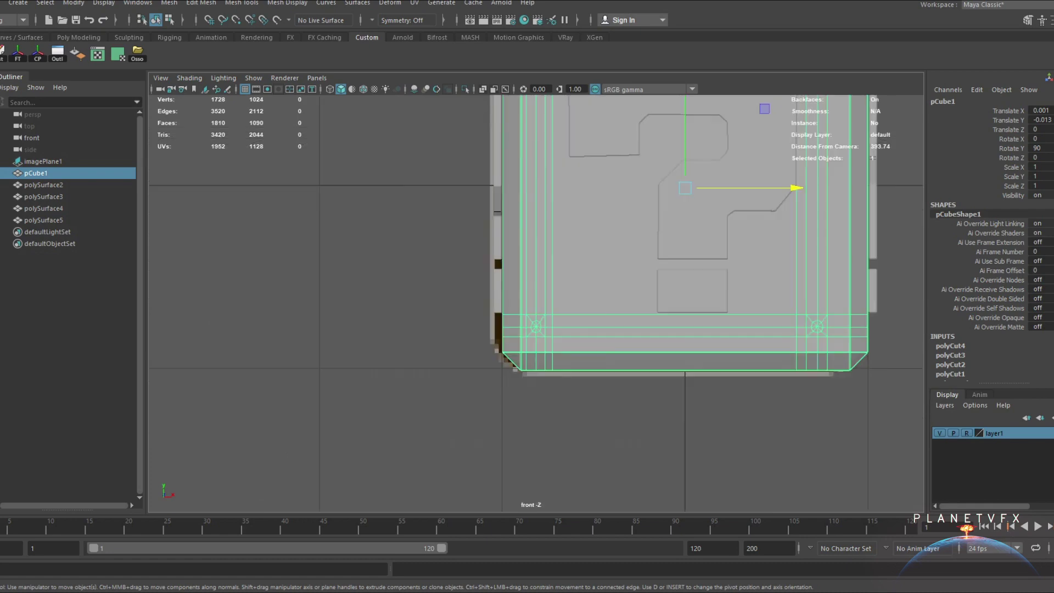
middle_click_drag(760, 253, 718, 427, "alt")
right_click_drag(381, 259, 335, 259, "shift")
key("4")
middle_click_drag(604, 329, 553, 330, "alt")
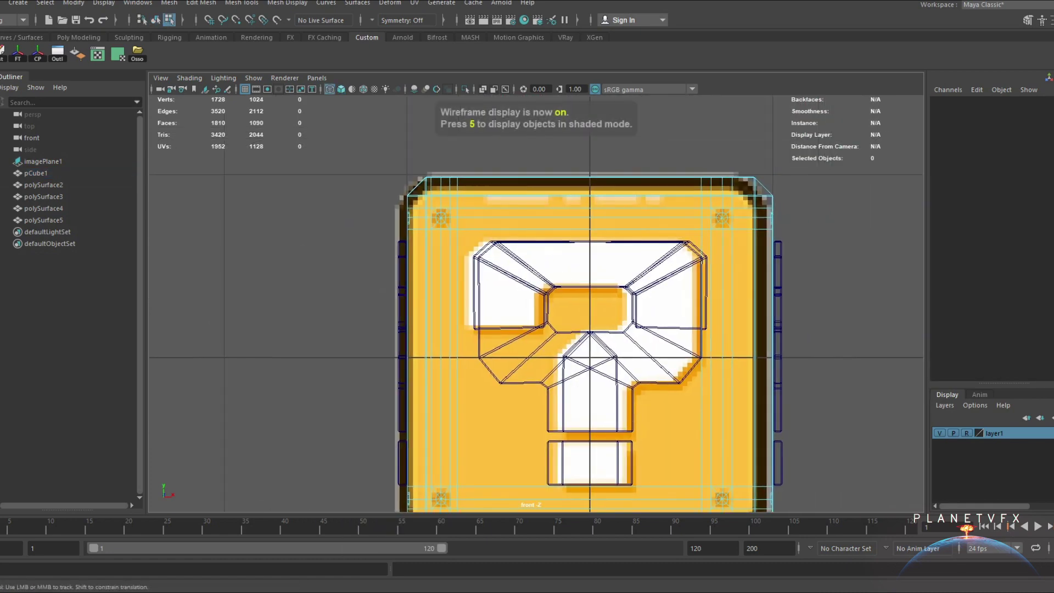
left_click_drag(881, 235, 882, 235)
middle_click_drag(714, 329, 678, 134, "alt")
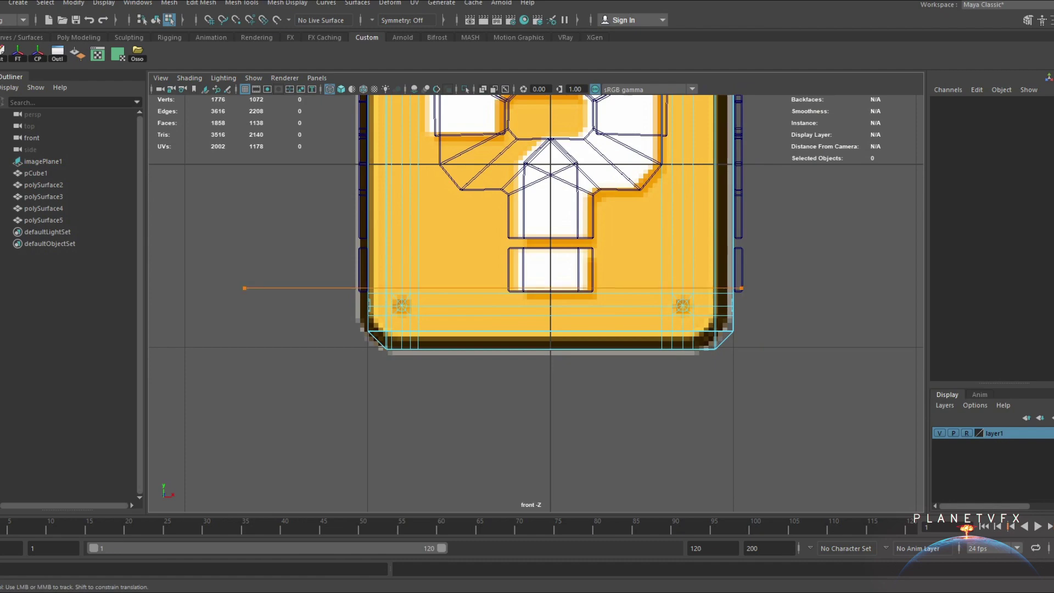
Inspect the smoothed block in shaded perspective from an angled view
key("5")
key("w")
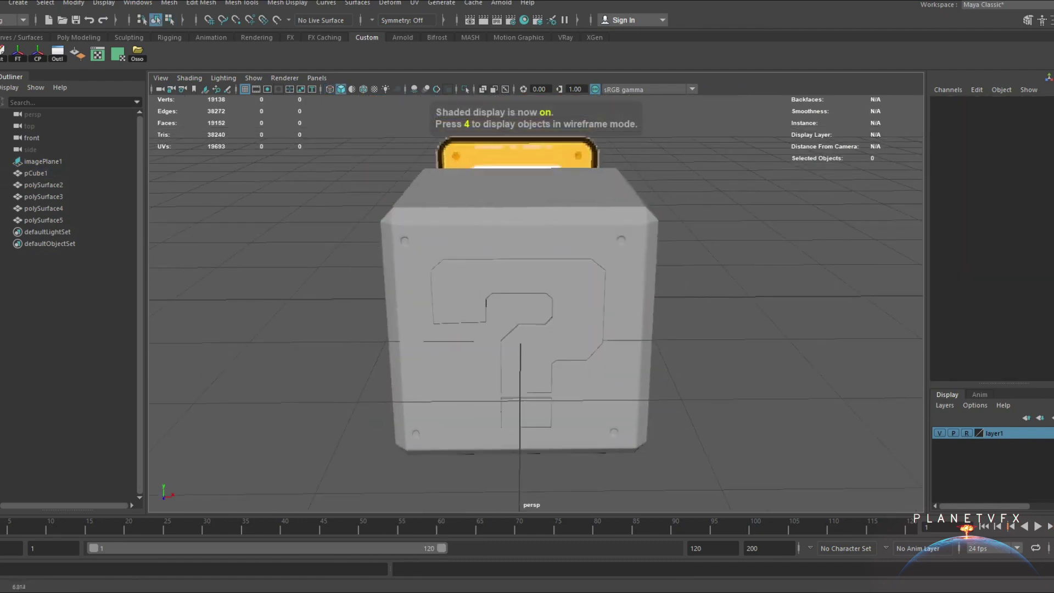
mouse_move(527, 285)
left_mouse_down("alt")
mouse_move(555, 285)
mouse_move(610, 351)
mouse_move(511, 351)
mouse_move(615, 329)
mouse_move(549, 340)
mouse_move(494, 308)
mouse_move(582, 351)
mouse_move(593, 346)
left_mouse_up("alt")
left_click(363, 89)
left_click(362, 89)
Delete the construction history of pCube1 and freeze its transformations
left_click(582, 352)
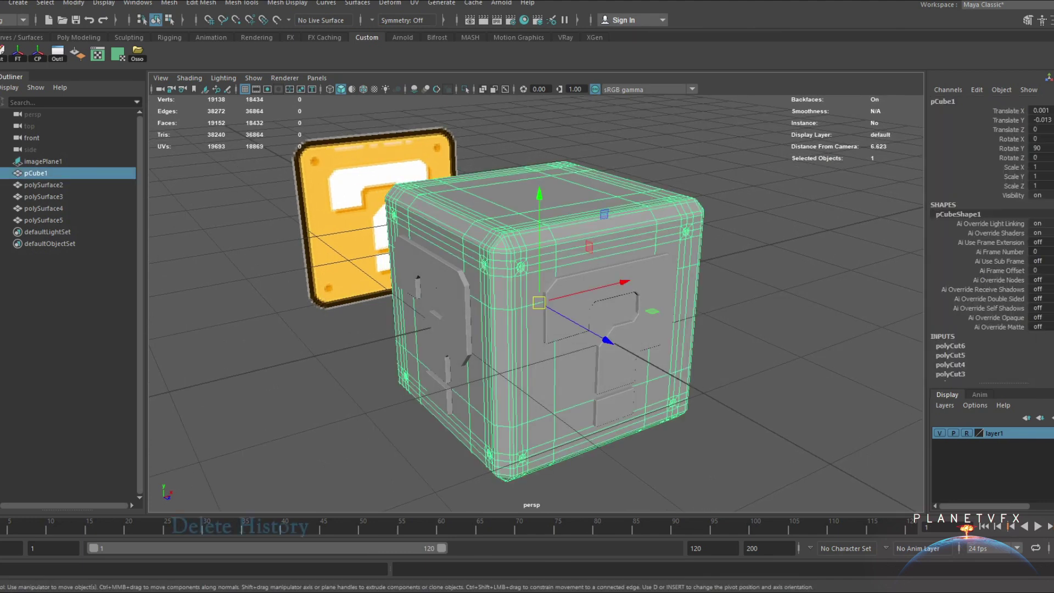
scroll(989, 237, "down", 10)
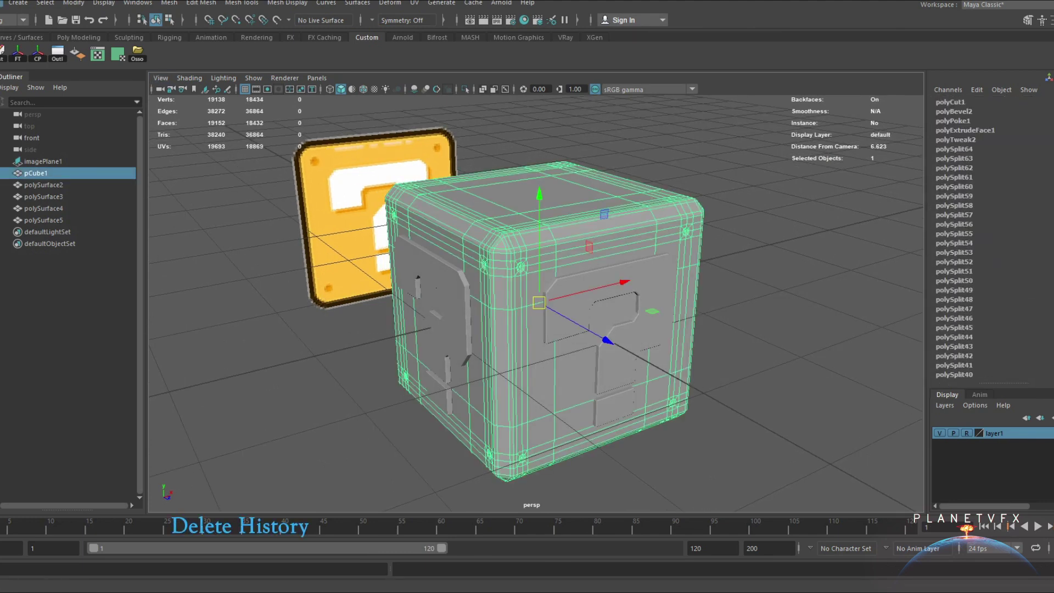
left_click(2, 3)
mouse_move(55, 136)
left_click(231, 149)
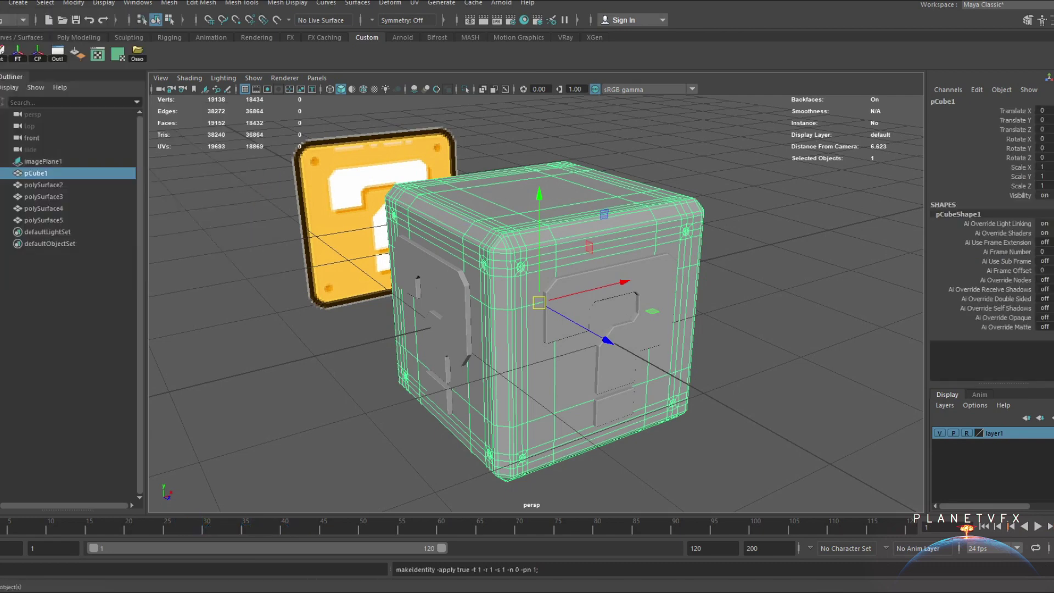
left_click(264, 417)
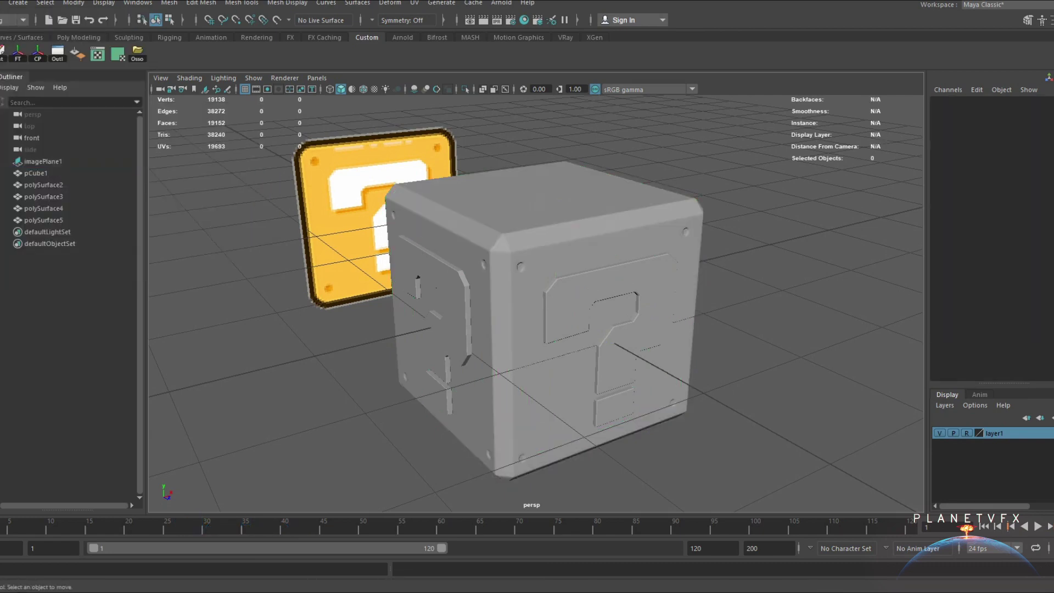
Select the four question marks, delete their history and freeze their transformations
left_click(610, 329)
left_click_drag(549, 330, 604, 332, "alt")
left_click(530, 335, "shift")
left_click(527, 341, "shift")
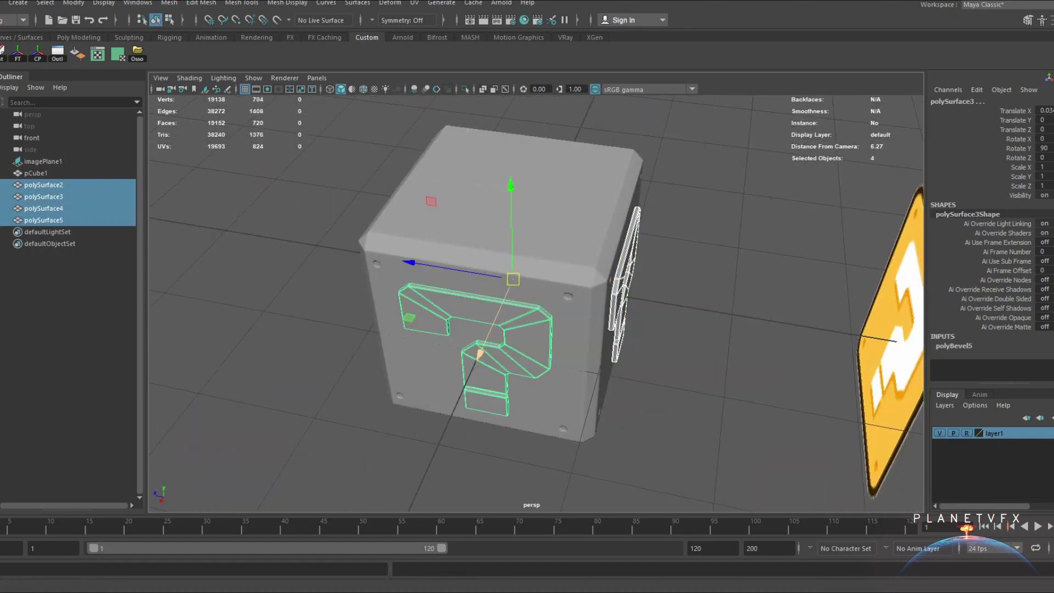
left_click(2, 54)
left_click(18, 54)
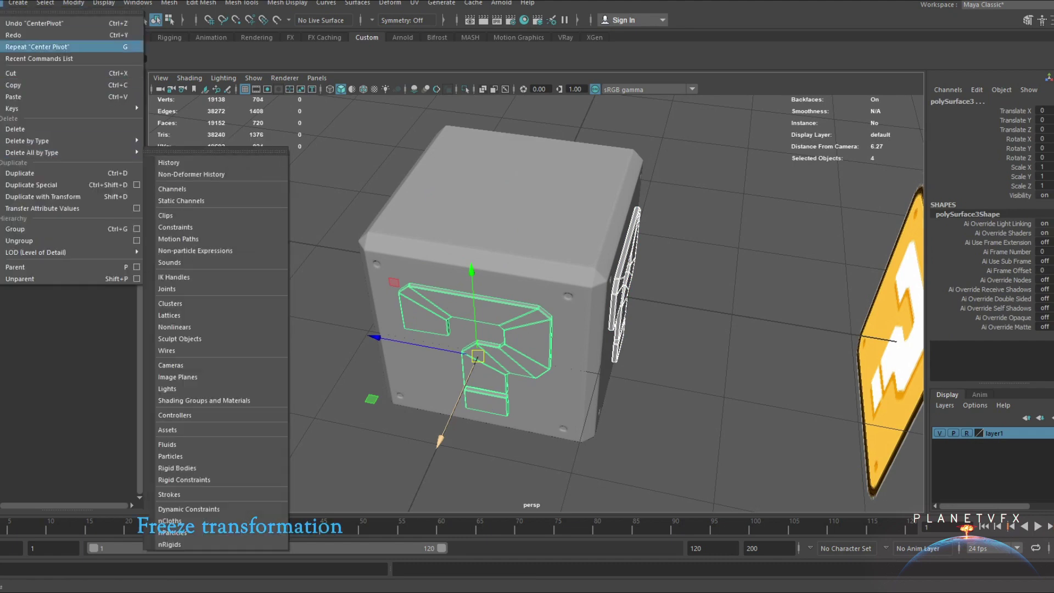
Center the pivots of the four selected question marks
left_click(18, 3)
mouse_move(52, 32)
mouse_move(74, 3)
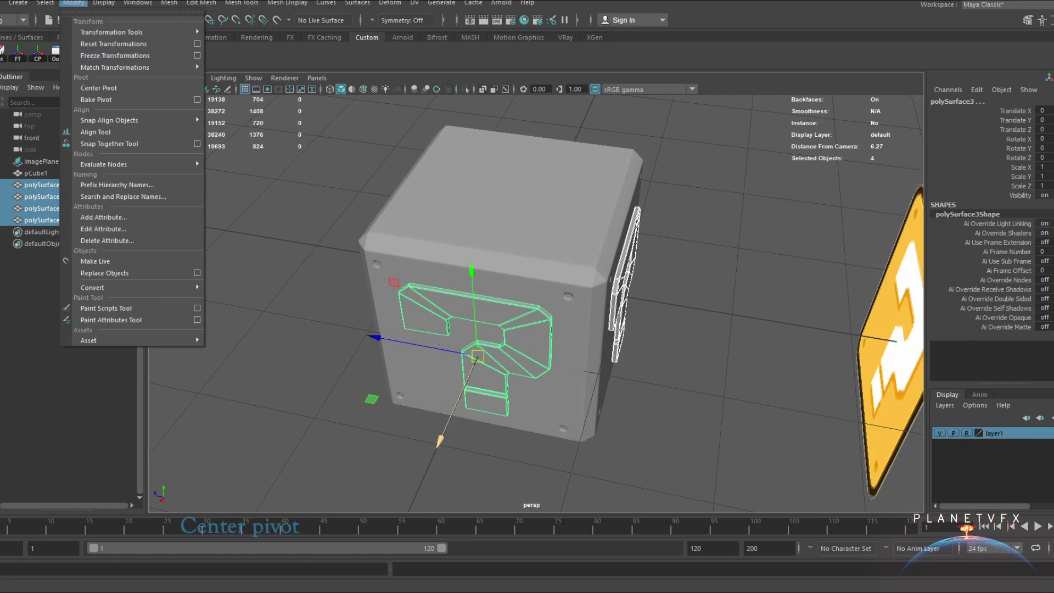
left_click(99, 88)
left_click(45, 2)
left_click(45, 3)
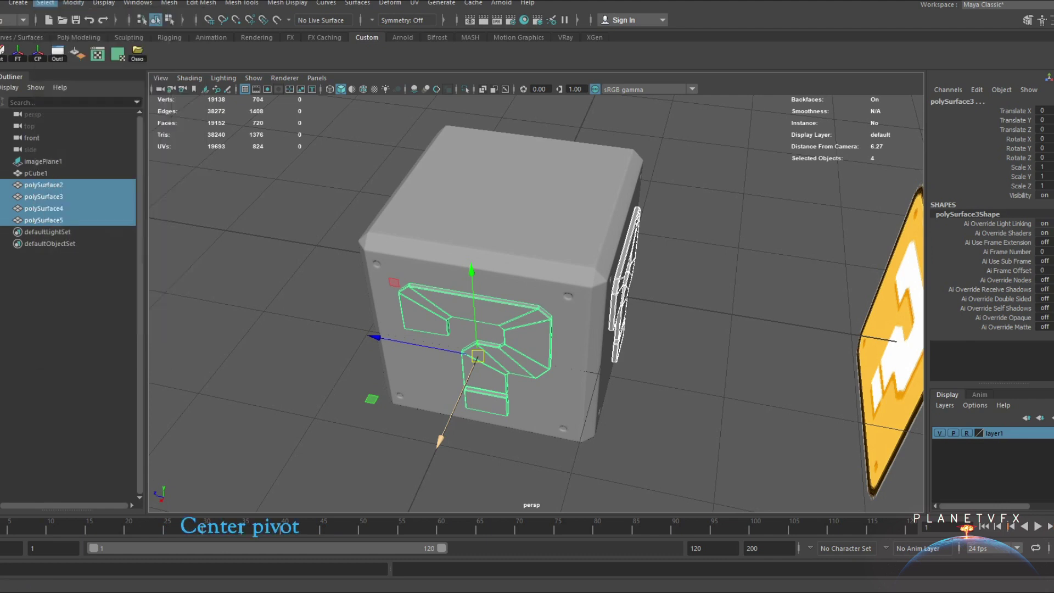
left_click(74, 3)
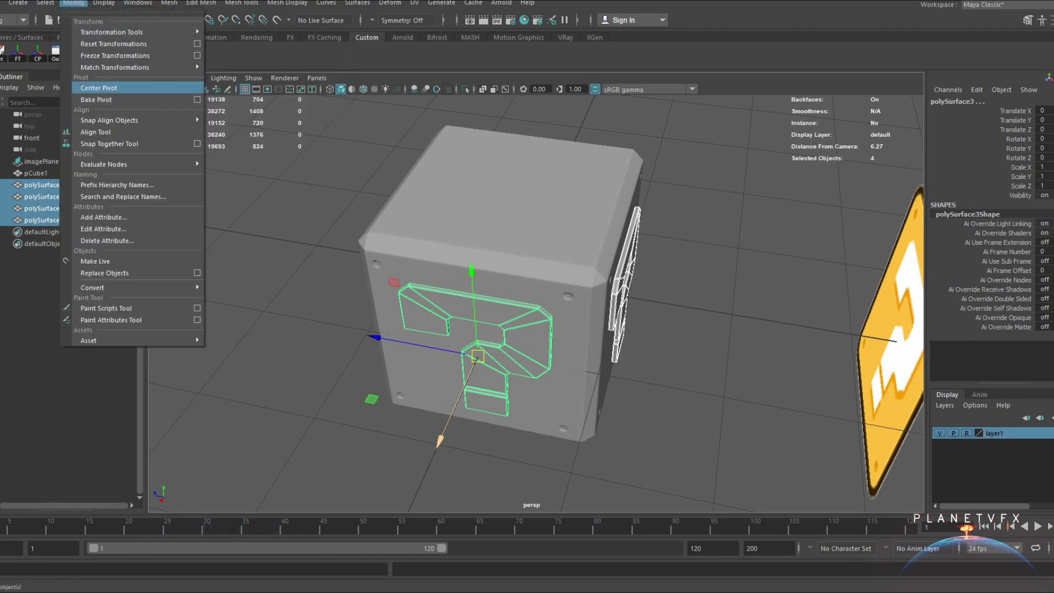
left_click(99, 87)
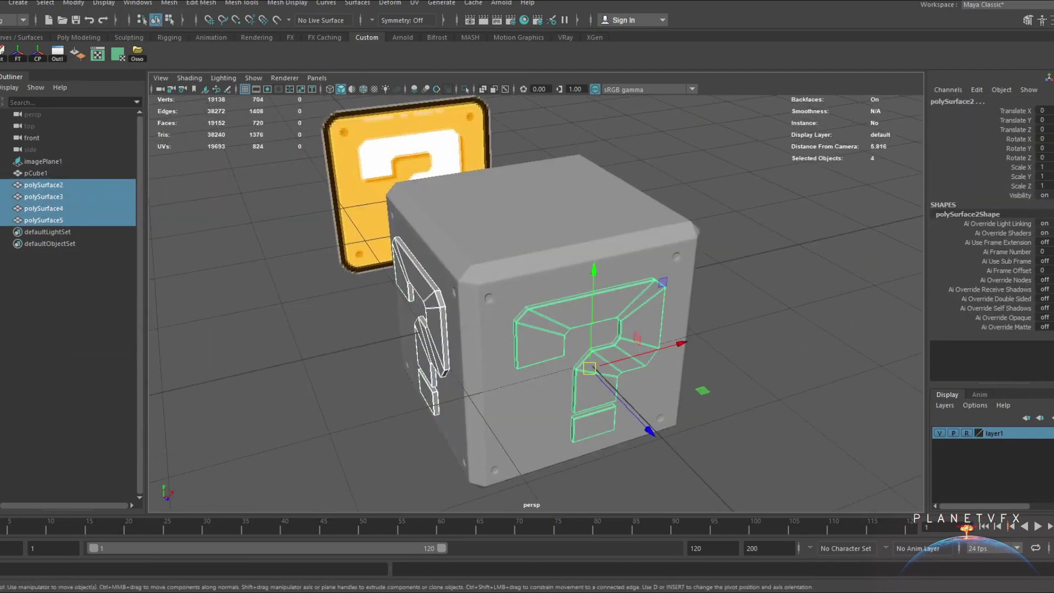
Open the Assign New Material choices for the four selected question marks
right_click(629, 266)
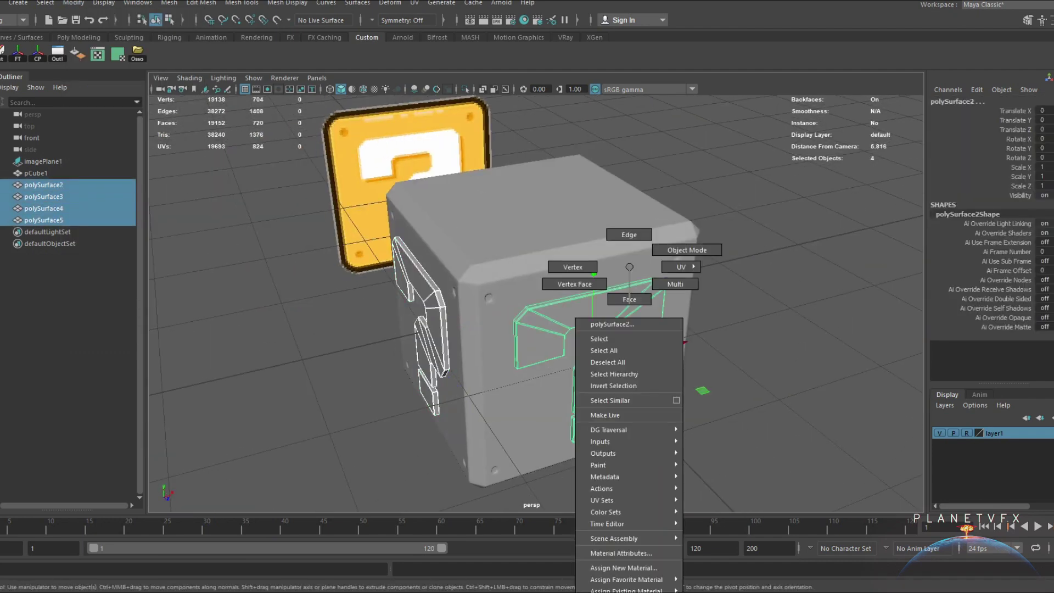
left_click(624, 567)
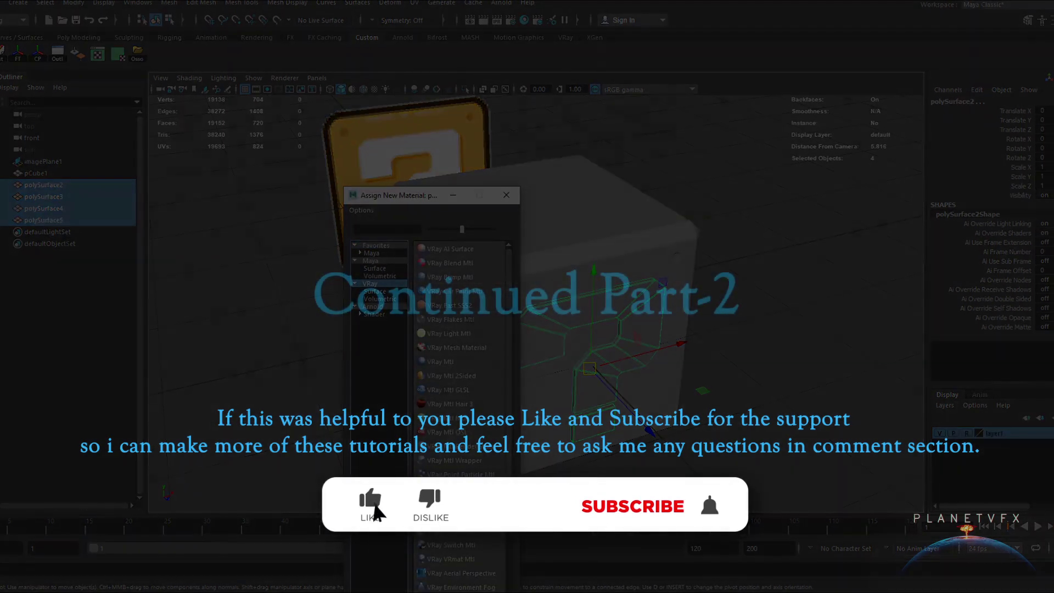